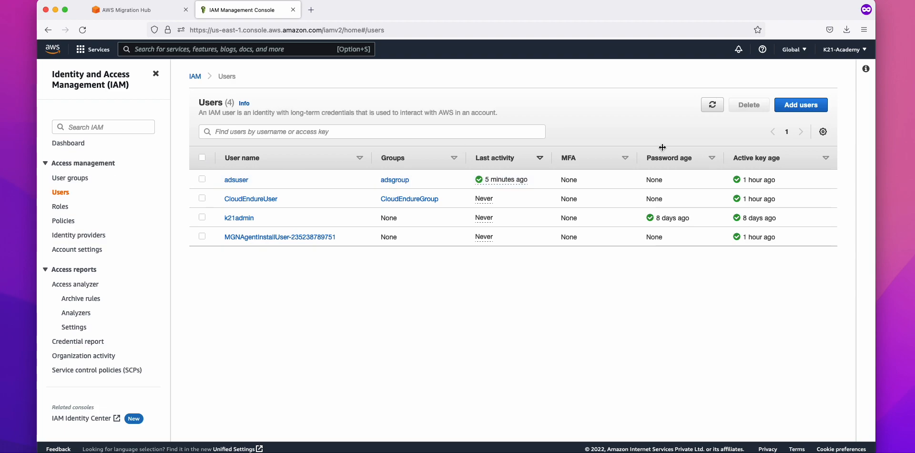
Start adding an IAM user named MGNUser with the Access key - Programmatic access credential type and proceed to its permissions
left_click(801, 105)
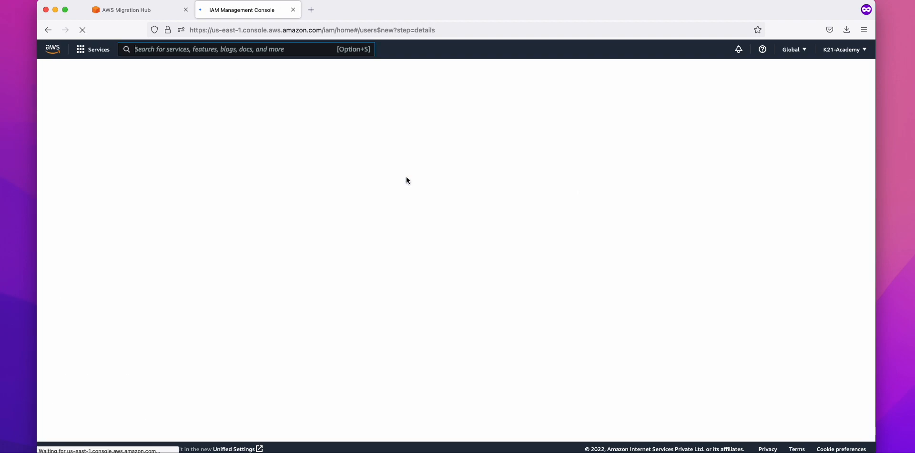
left_click(371, 150)
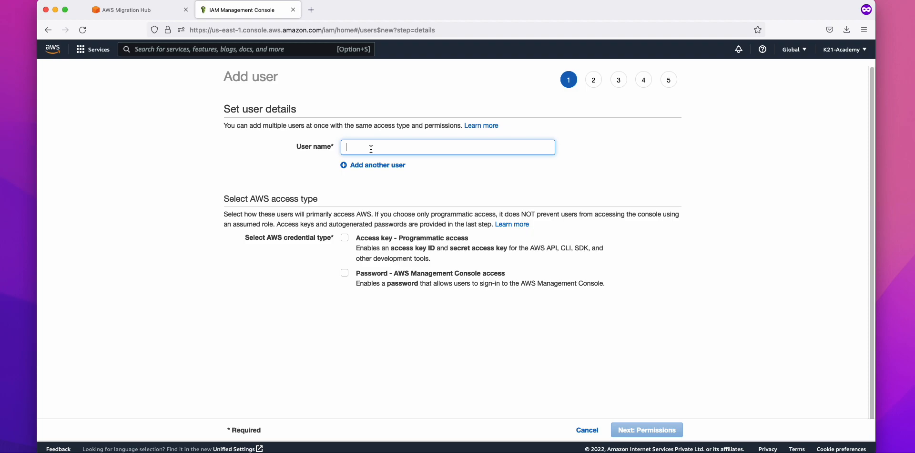
type("MGNUser")
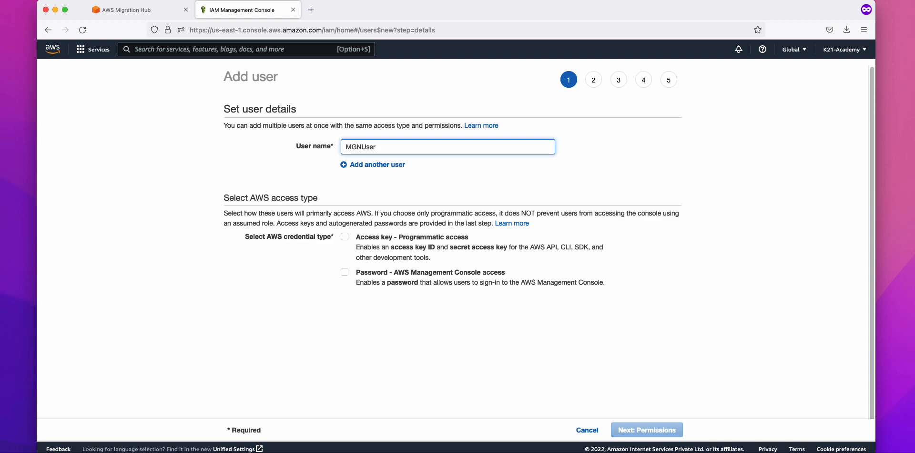
left_click(346, 236)
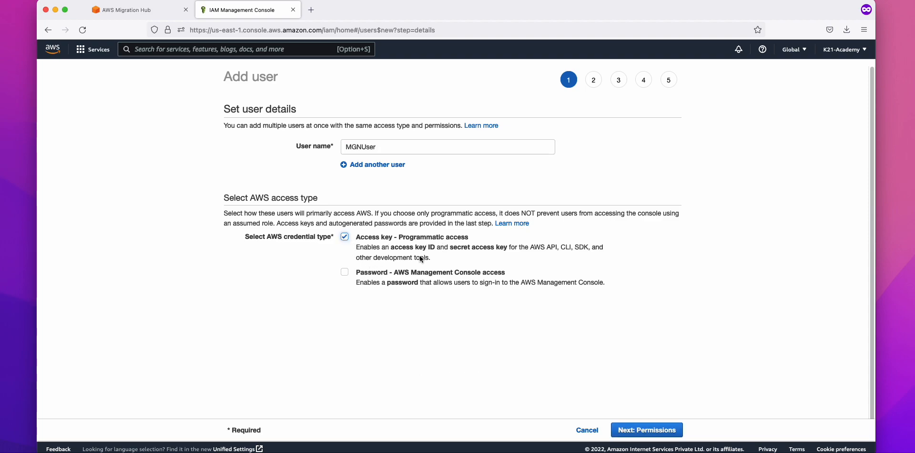
double_click(379, 146)
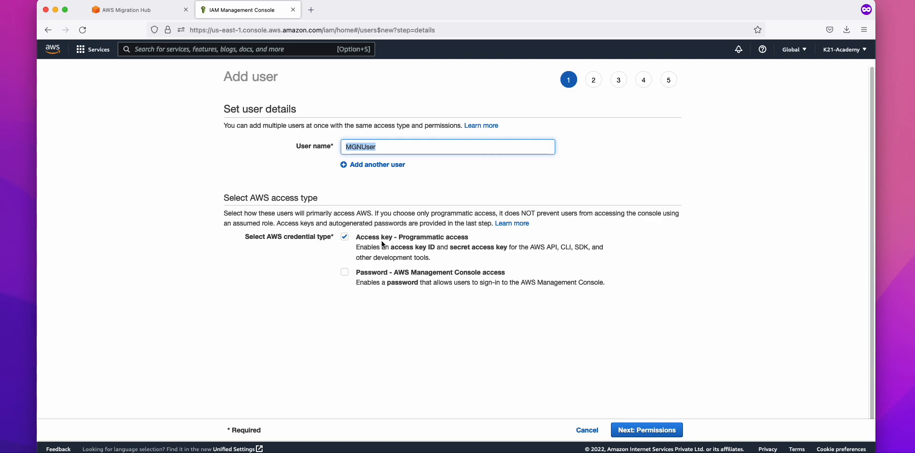
left_click(655, 429)
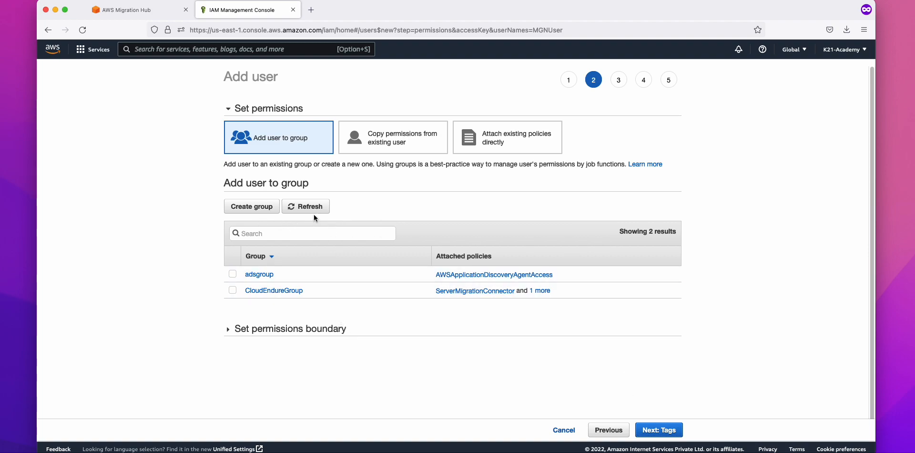
Attach the existing policies AWSApplicationMigrationAgentPolicy and AWSApplicationMigrationAgentPolicy_v2 directly to the new user
left_click(542, 145)
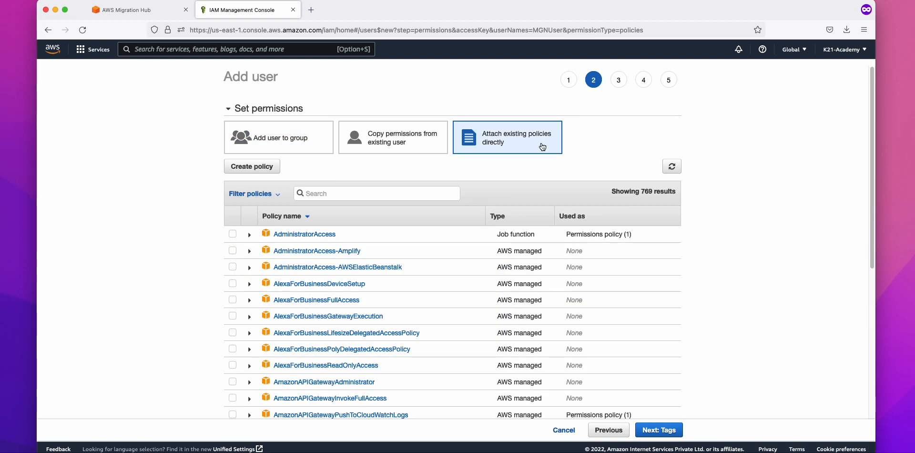
left_click(286, 139)
left_click(467, 151)
left_click(351, 196)
type("AWSApplicationMigrationAgentPolicy")
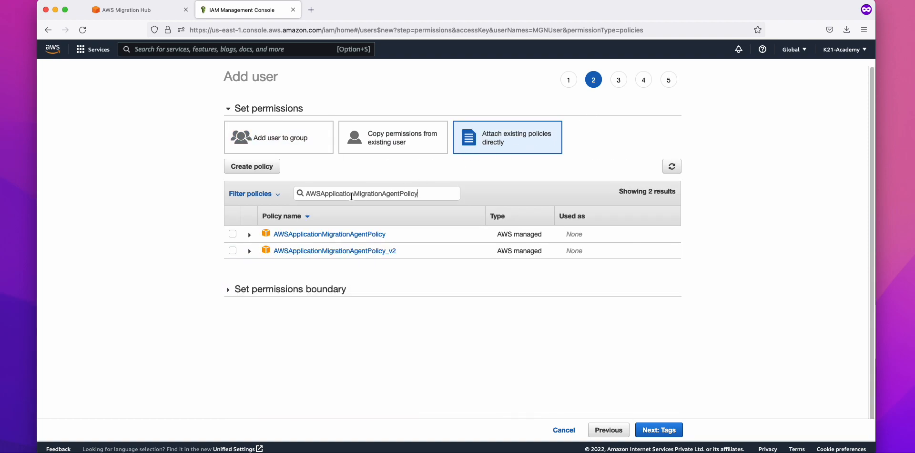
left_click(232, 234)
left_click(233, 251)
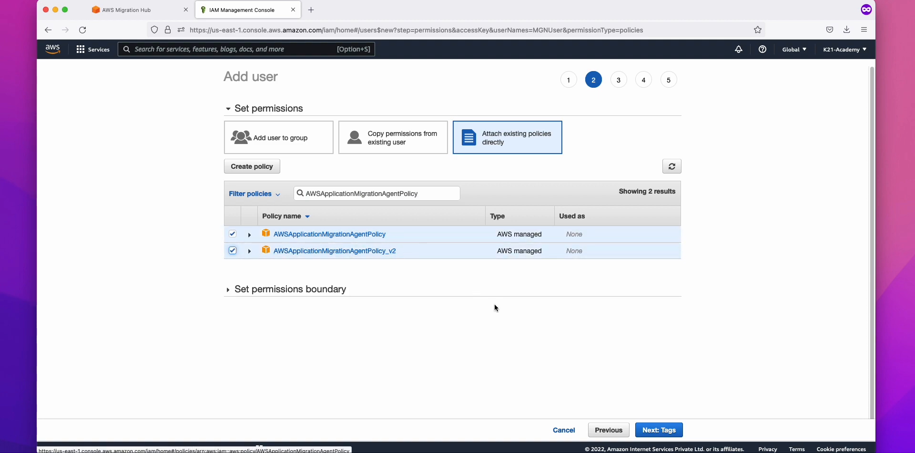
Skip the optional tags, pass the review and create the MGNUser account
left_click(662, 429)
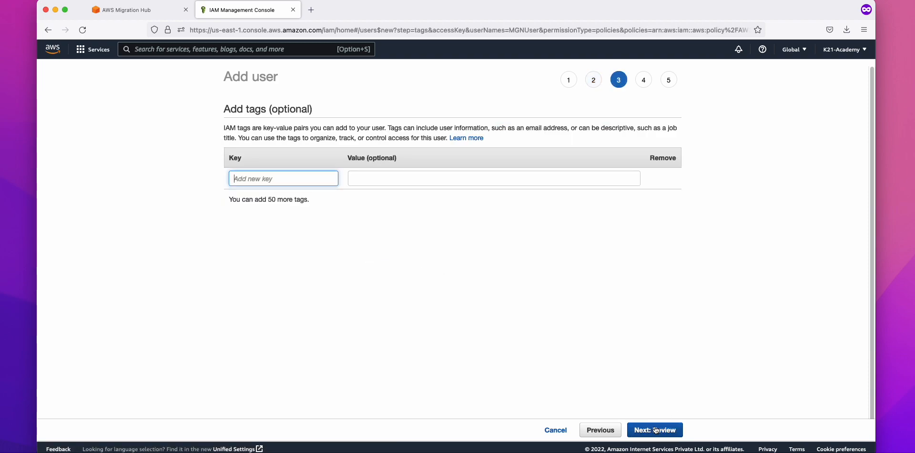
left_click(665, 430)
left_click(665, 431)
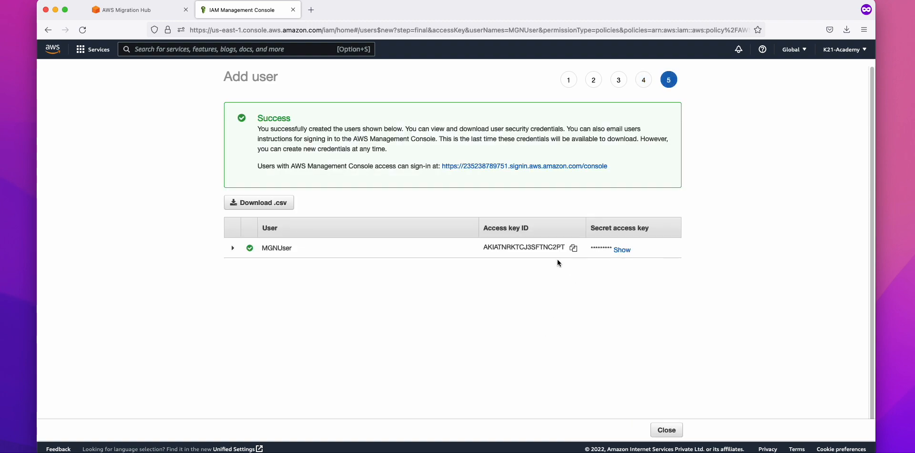
Copy MGNUser's access key ID and bring up the Notepad notes in the remote desktop session
left_click(573, 249)
key("super+Tab")
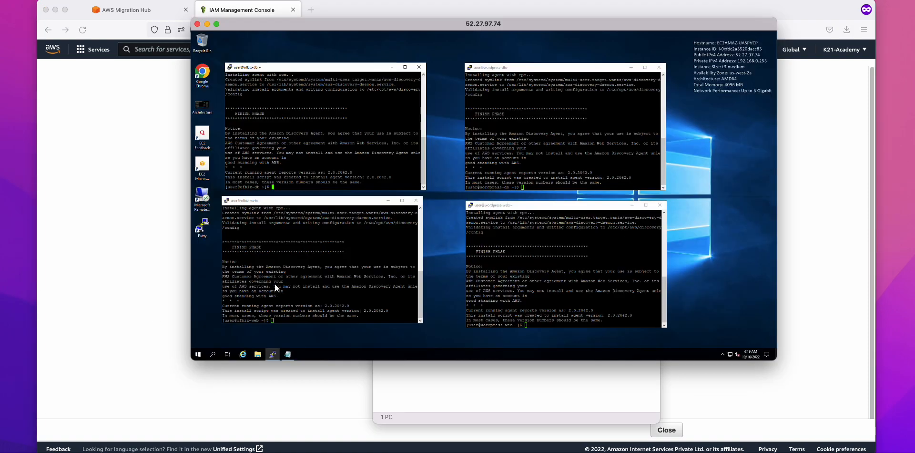
left_click(288, 353)
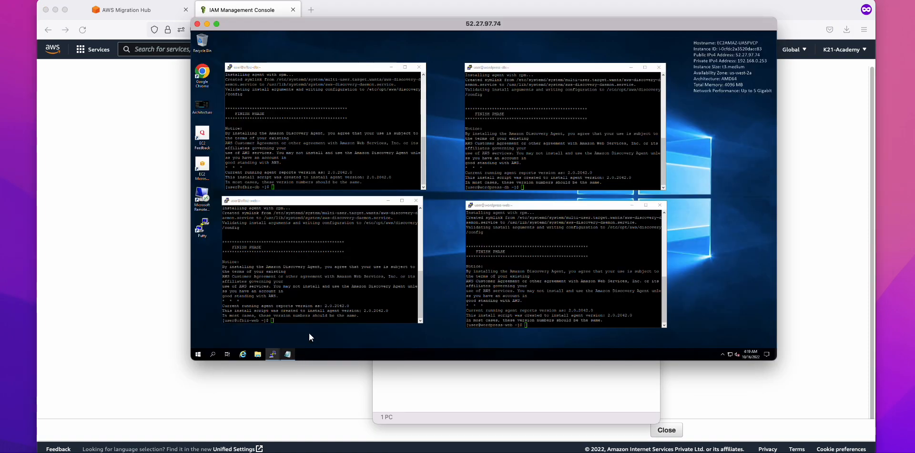
left_click(288, 354)
left_click(547, 234)
left_click(292, 353)
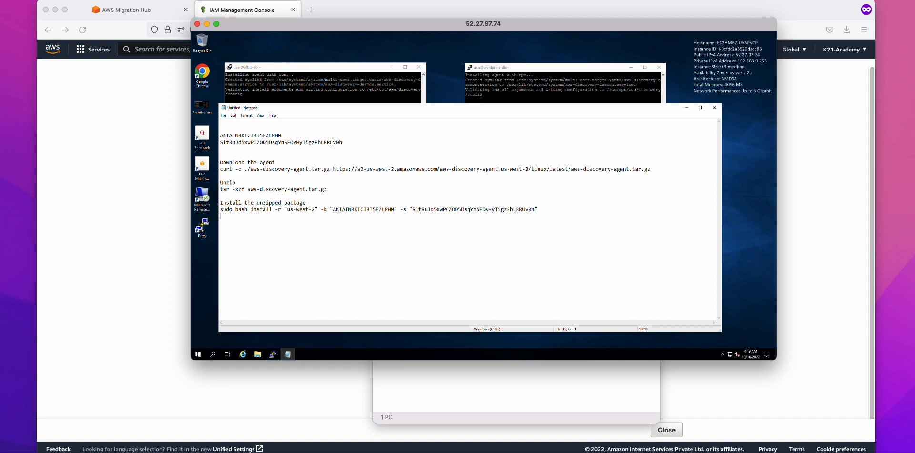
Add the heading "MGN User:" below the install command in the notes and paste the access key ID under it
left_click_drag(343, 142, 220, 135)
left_click(416, 245)
key("Return")
key("Return")
type("MGN User:")
key("Return")
key("Return")
key("ctrl+v")
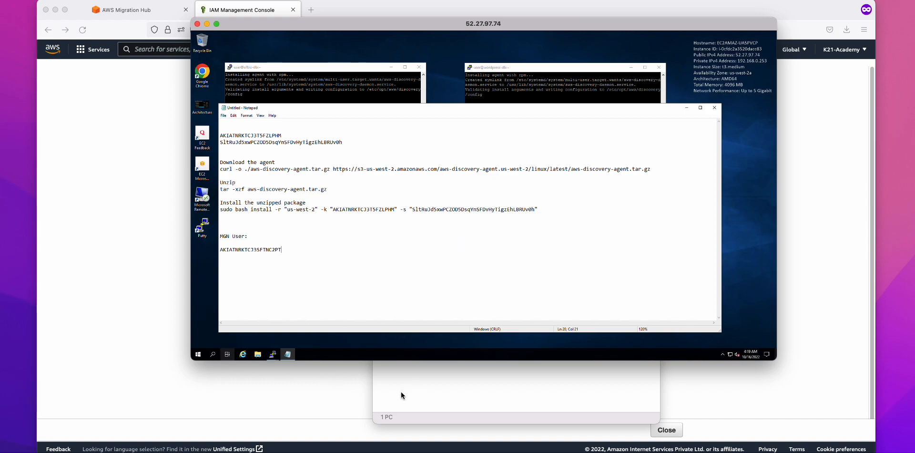
Reveal and copy MGNUser's secret access key in the IAM console, and paste it below the access key ID in Notepad
key("super+Tab")
double_click(623, 251)
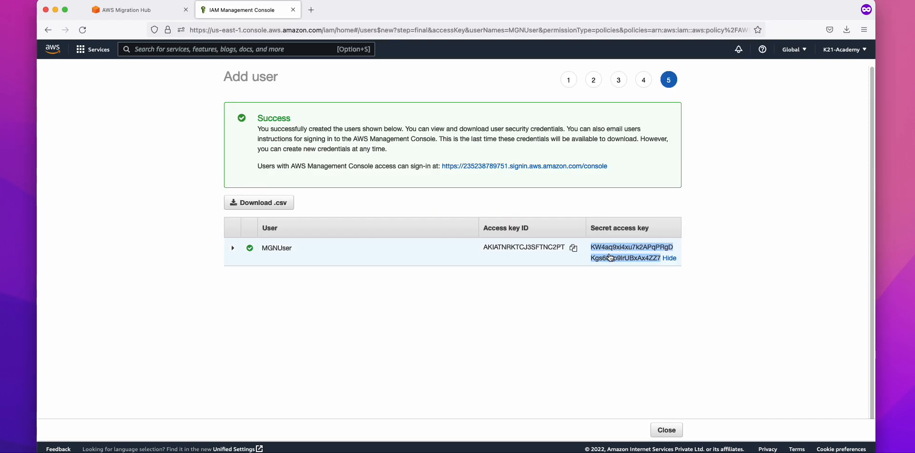
right_click(610, 258)
left_click(624, 261)
key("super+Tab")
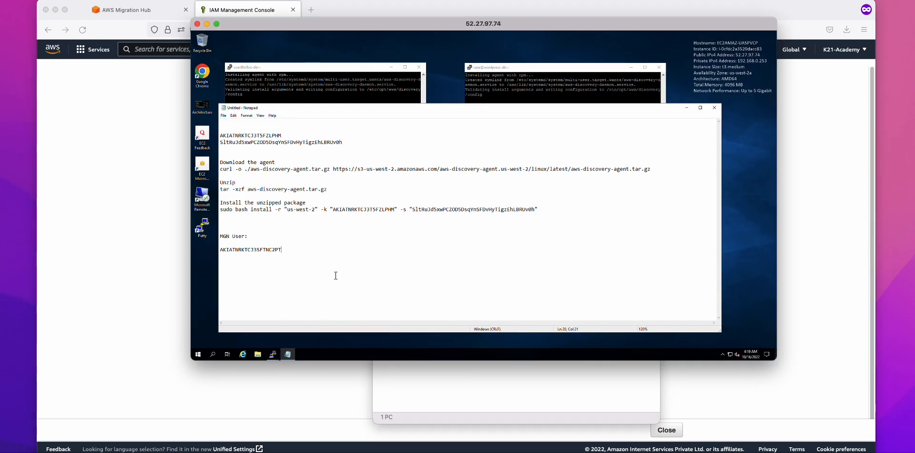
key("ctrl+v")
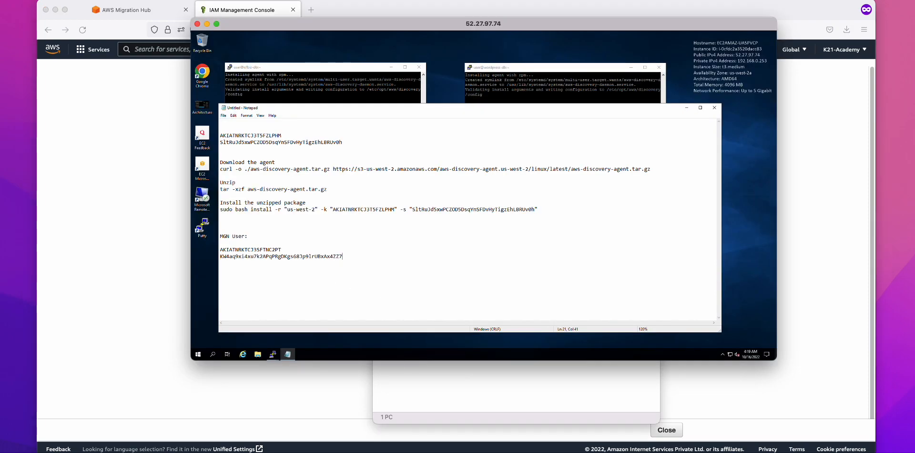
left_click_drag(371, 260, 157, 253)
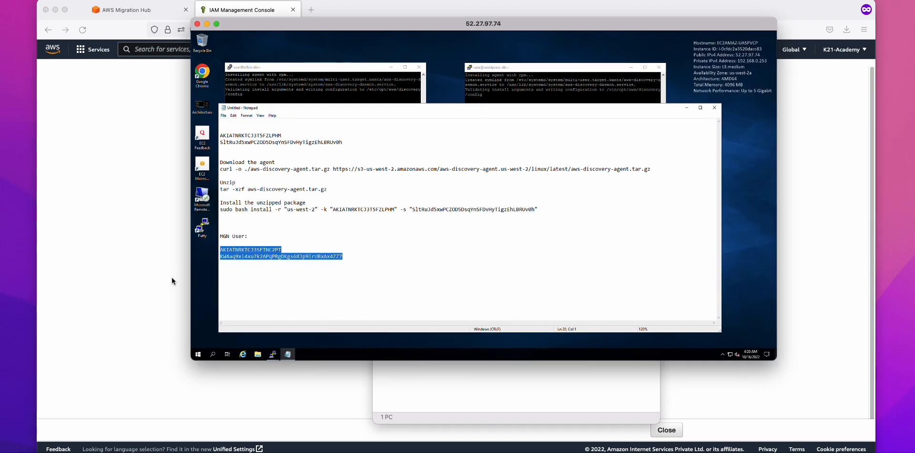
Return to the IAM console, close the finished add-user wizard and open MGNUser's security credentials
left_click(152, 267)
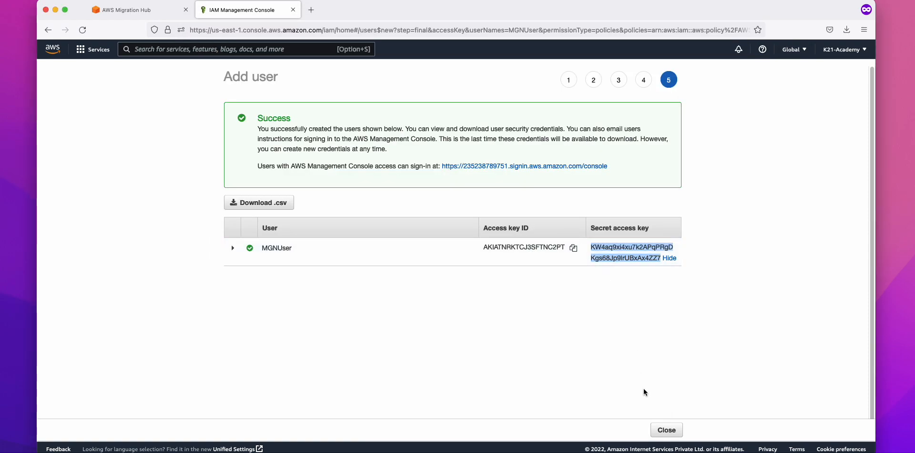
left_click(667, 430)
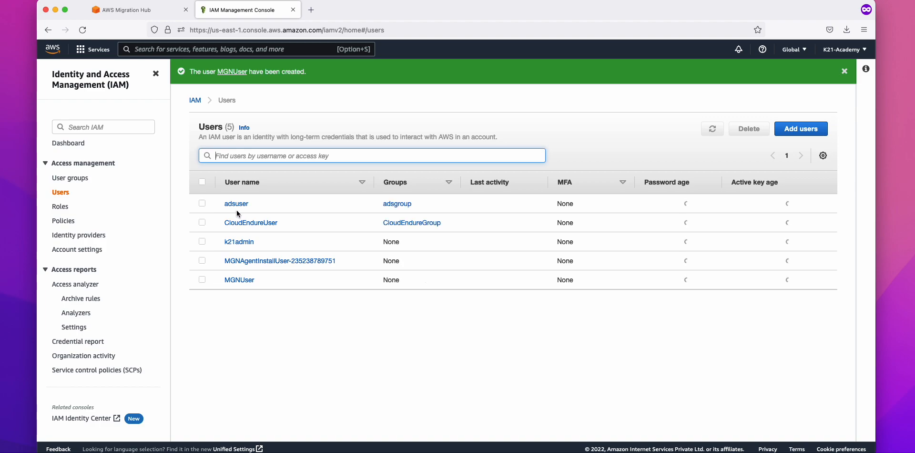
left_click(245, 281)
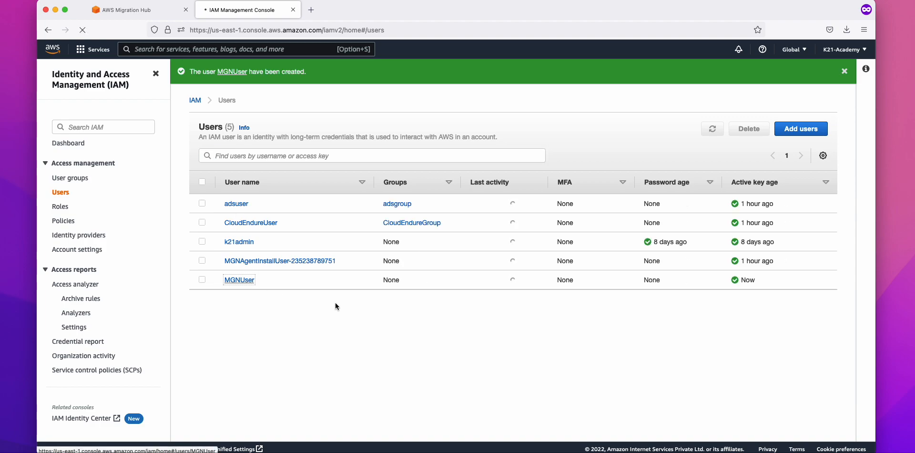
left_click(373, 227)
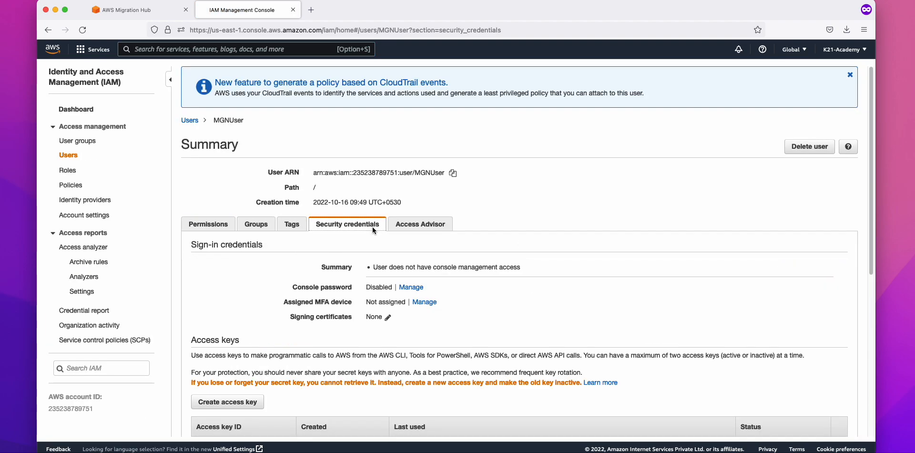
Examine MGNUser's access keys section, including the note about lost or forgotten secret keys and the option to create a new key
scroll(524, 314, "down", 5)
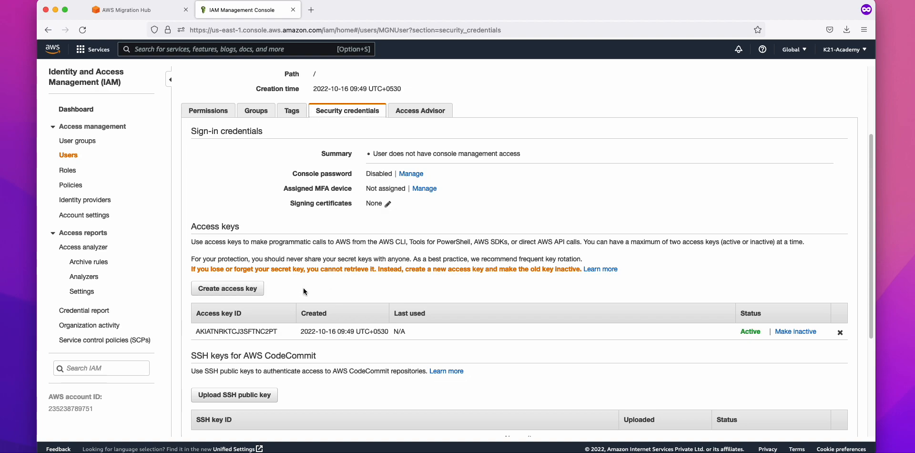
scroll(331, 188, "up", 1)
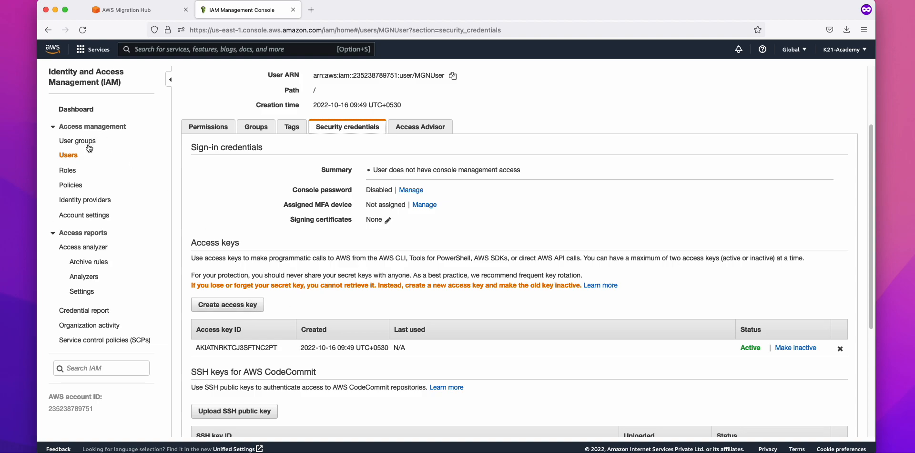
scroll(367, 228, "up", 4)
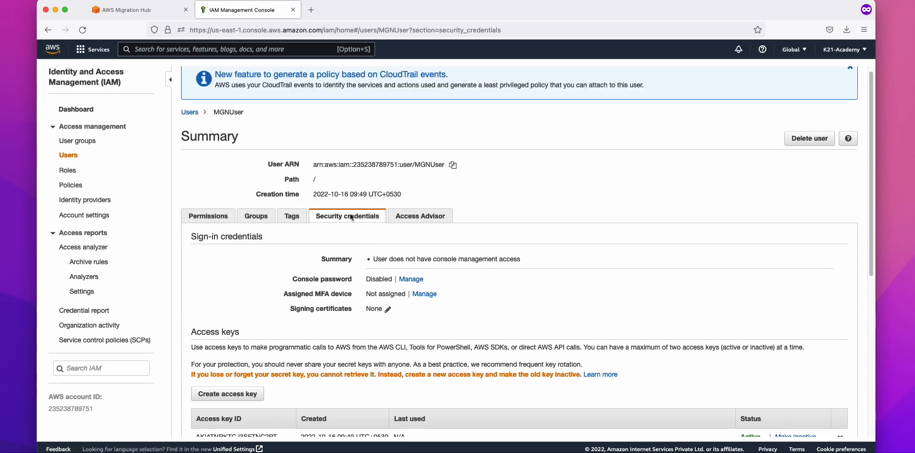
scroll(343, 204, "down", 3)
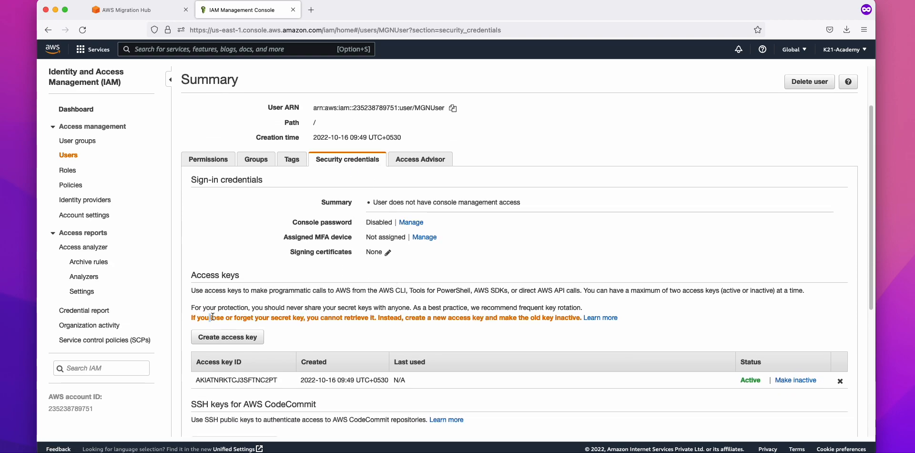
left_click_drag(190, 316, 583, 318)
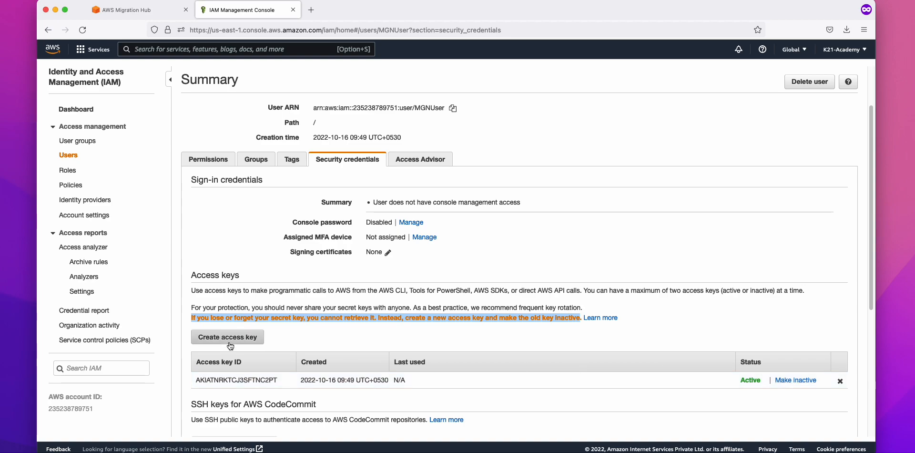
left_click(312, 341)
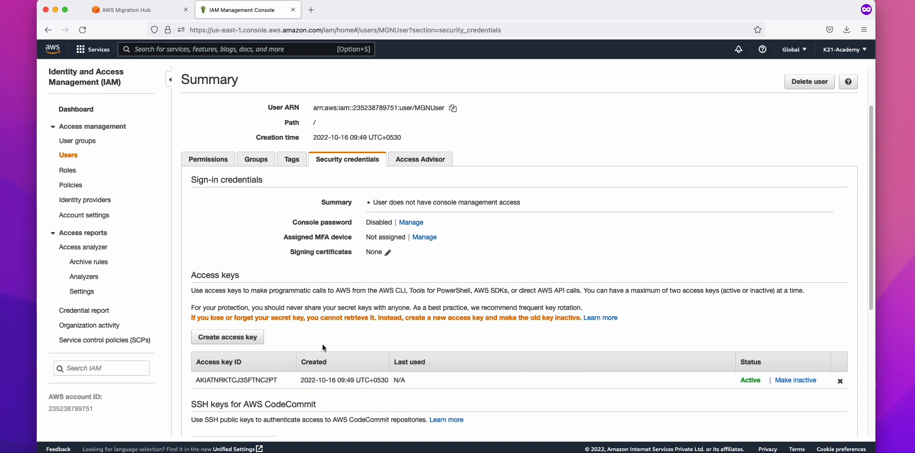
Minimize the browser, then reposition and enlarge the remote desktop window to nearly fill the screen
left_click(55, 10)
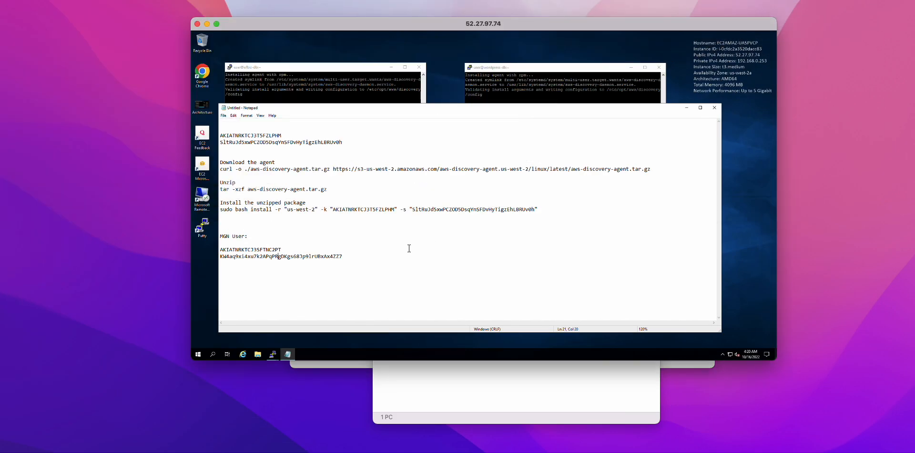
left_click_drag(297, 25, 198, 18)
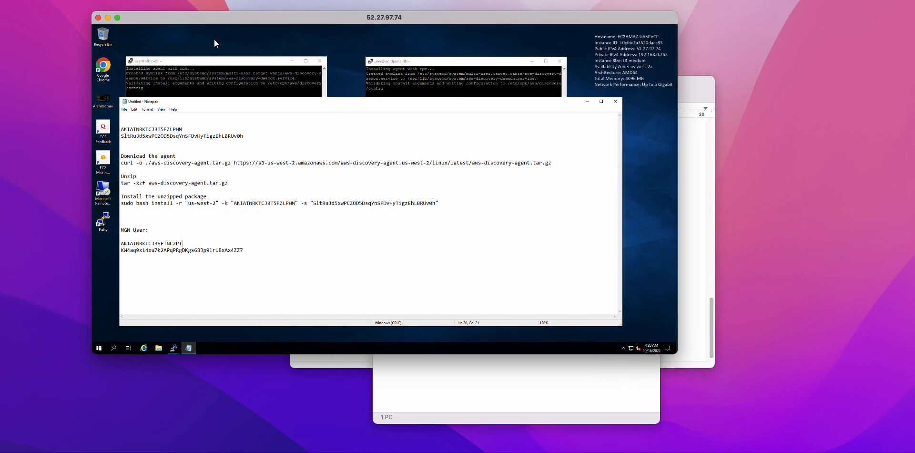
left_click_drag(669, 352, 863, 451)
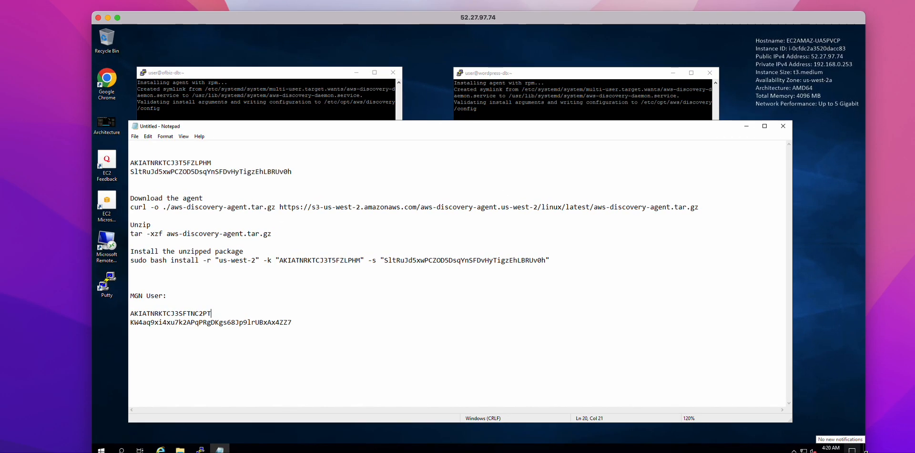
left_click_drag(380, 22, 355, 10)
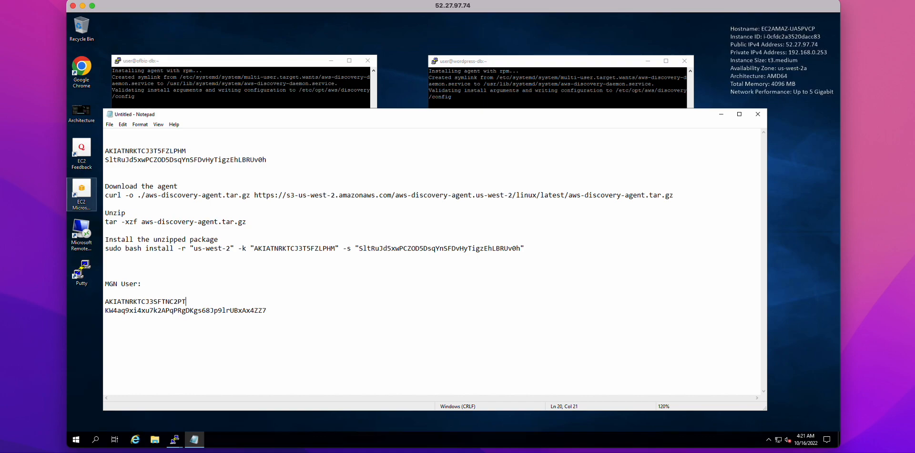
Highlight the access key ID and secret access key lines under "MGN User:" in the notes
key("super+Tab")
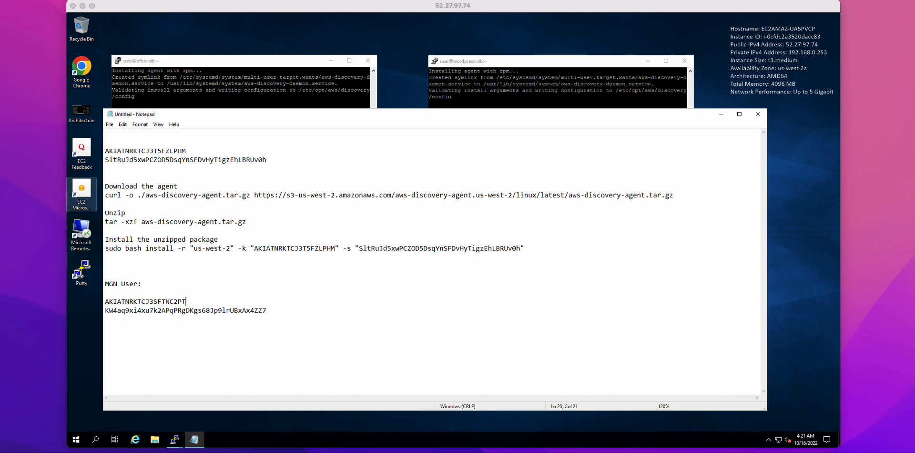
left_click(166, 315)
left_click_drag(286, 310, 198, 310)
left_click_drag(91, 303, 91, 303)
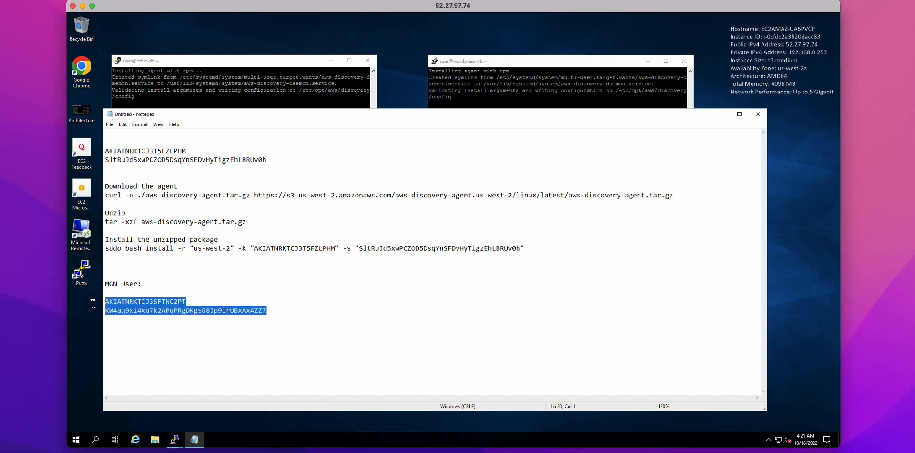
left_click(160, 330)
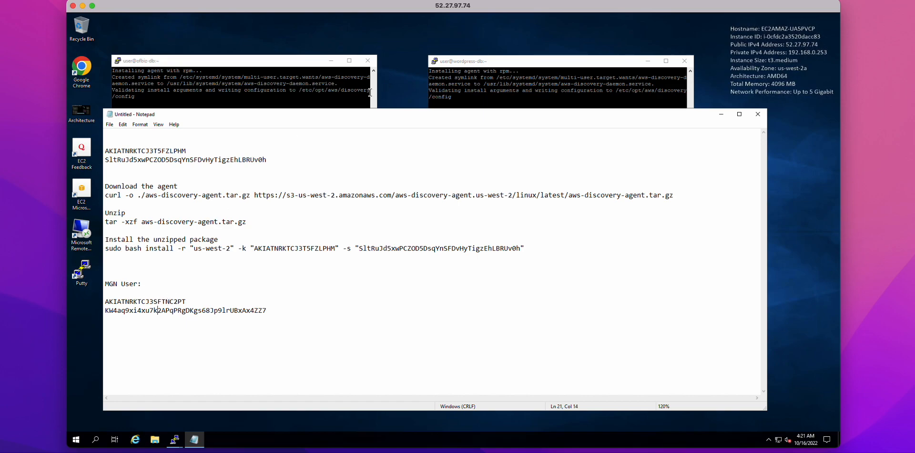
left_click(469, 93)
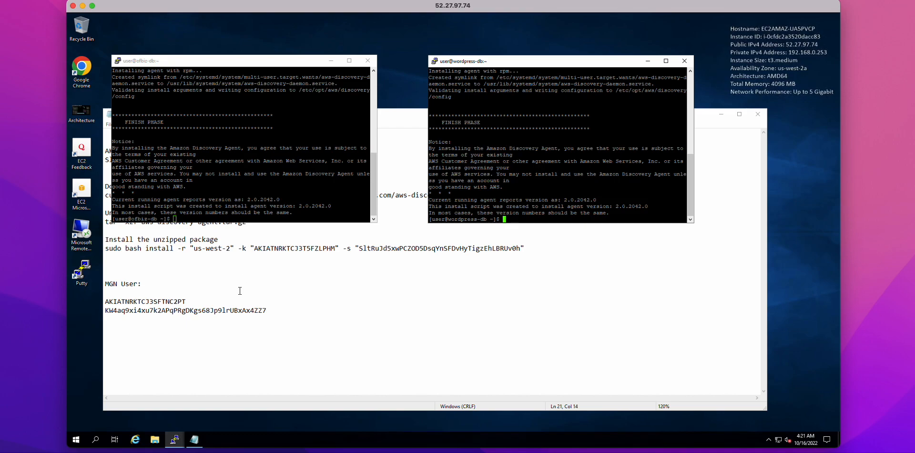
left_click(240, 290)
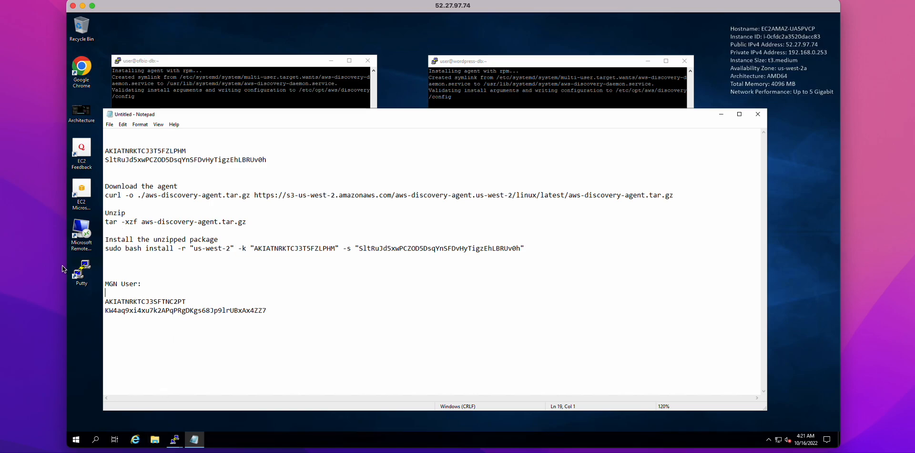
Minimize the remote desktop, search the AWS console for "application mig" and open Application Migration Service
left_click(82, 5)
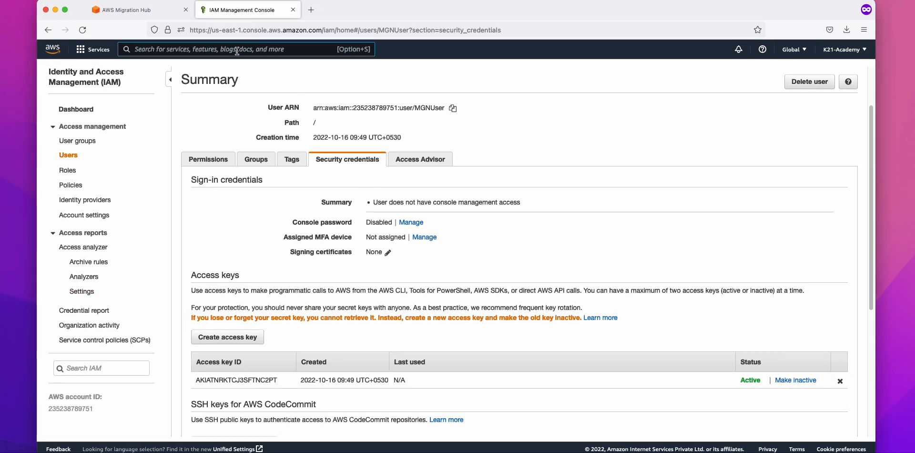
type("appli")
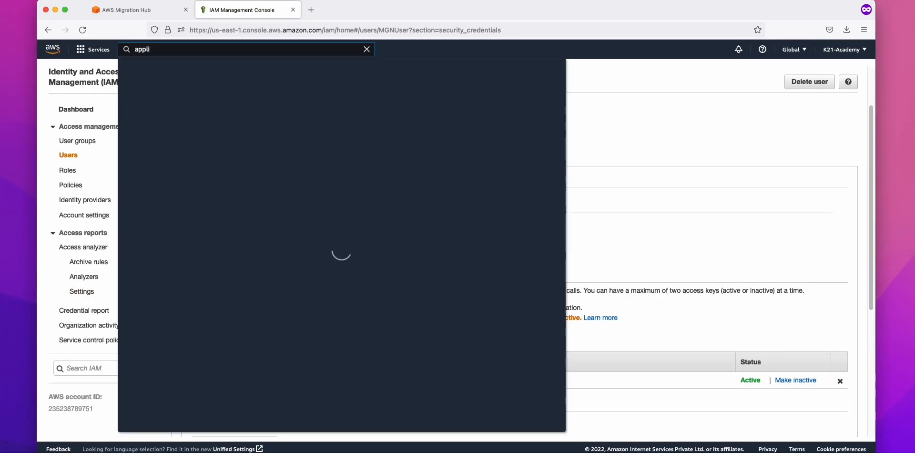
type("cation mig")
left_click(354, 127)
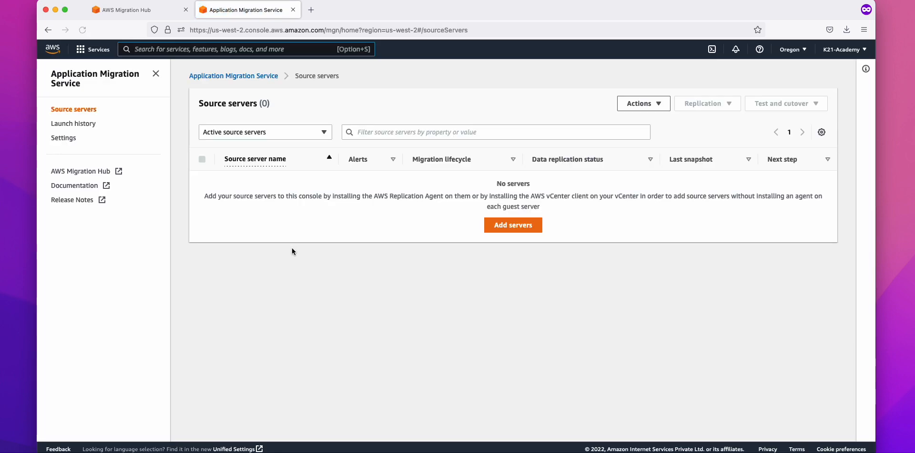
Open the replication template in the service settings for editing and set the staging area subnet to TargetPublic
left_click(71, 139)
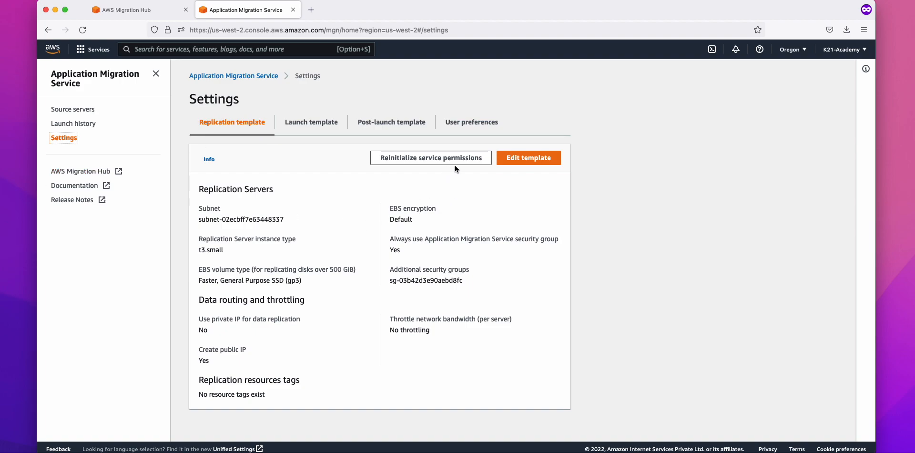
left_click(531, 159)
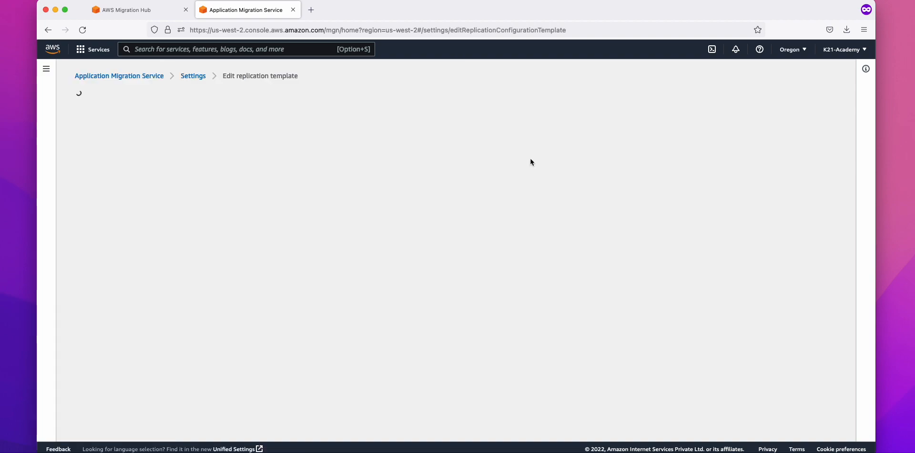
left_click(131, 164)
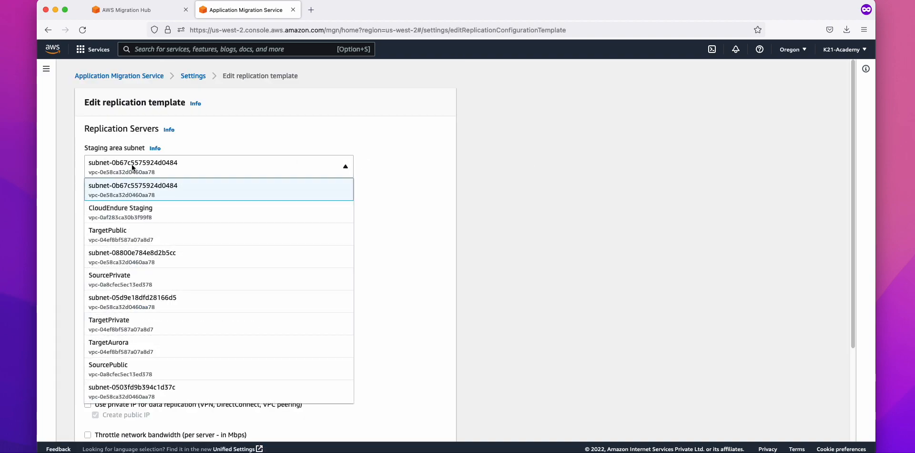
left_click(150, 242)
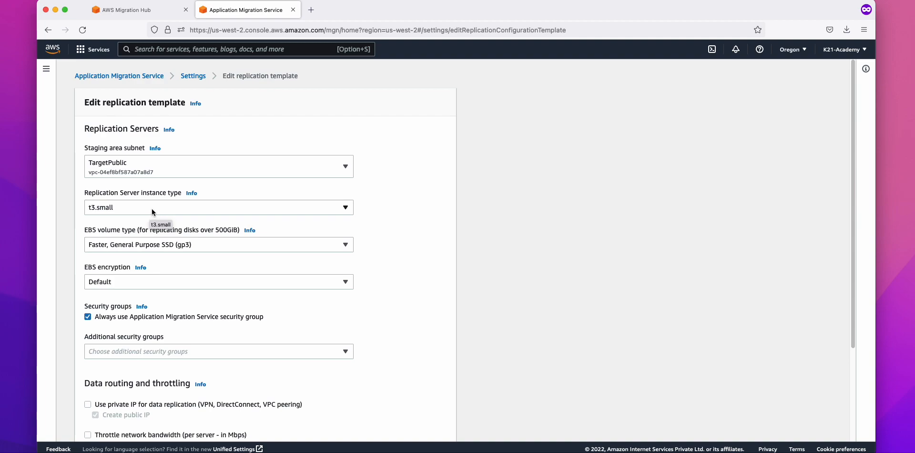
Review the available staging area subnets and keep TargetPublic selected
left_click(166, 170)
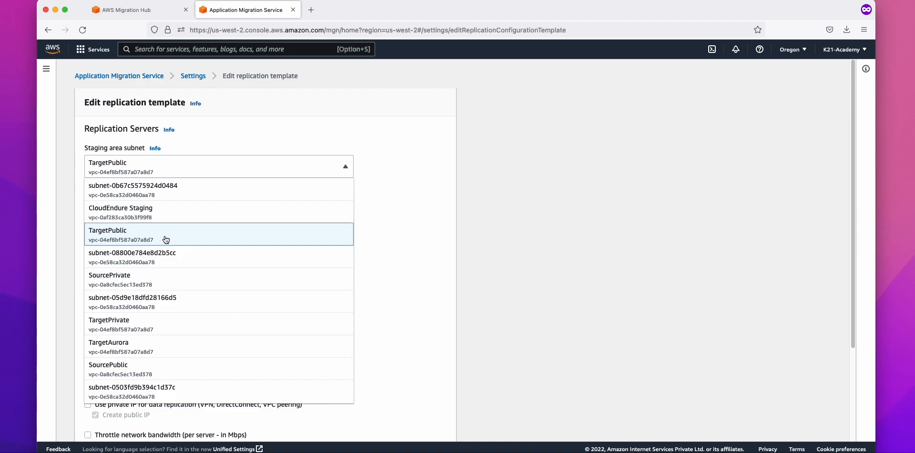
scroll(161, 291, "down", 3)
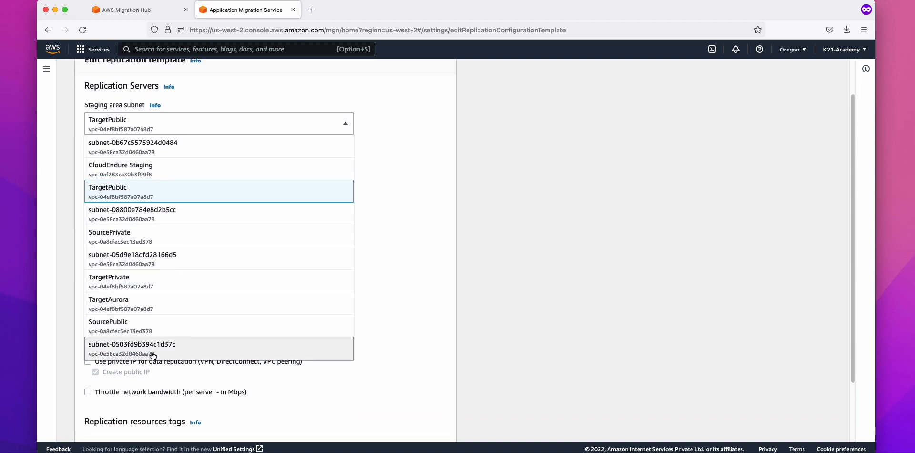
scroll(152, 324, "up", 2)
scroll(151, 236, "up", 1)
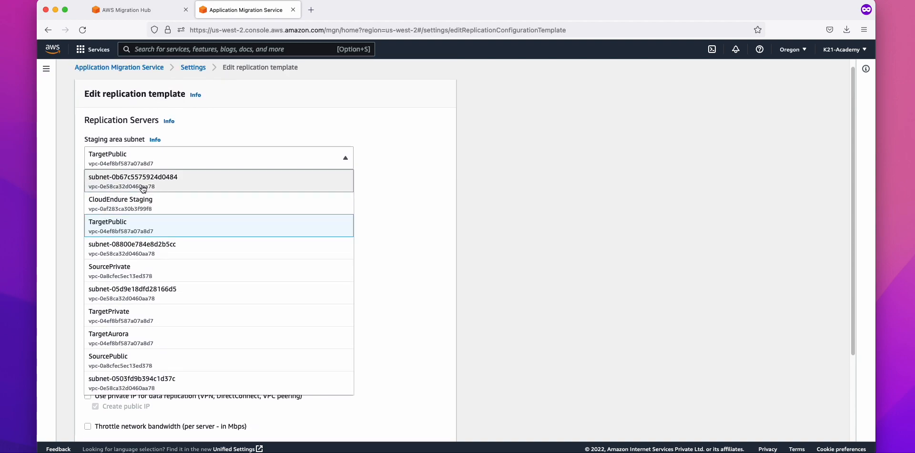
left_click(136, 229)
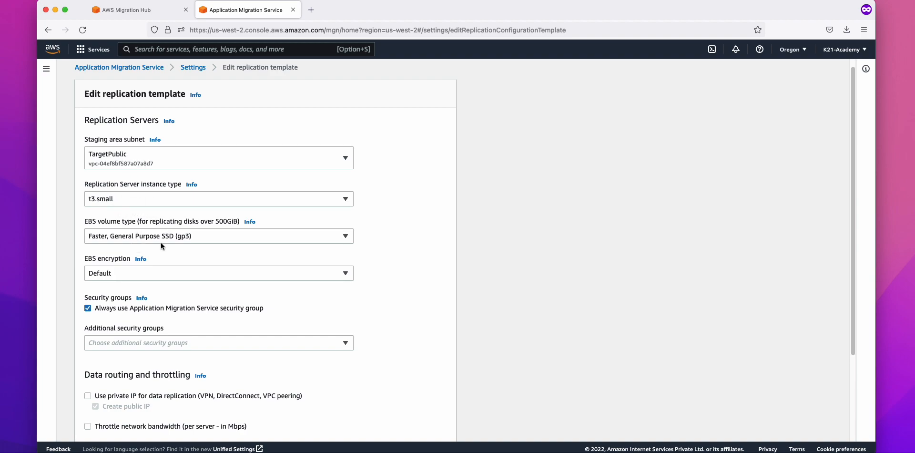
Set the Replication Server instance type to m5.xlarge, keep the other replication settings as they are and save the template
left_click(118, 202)
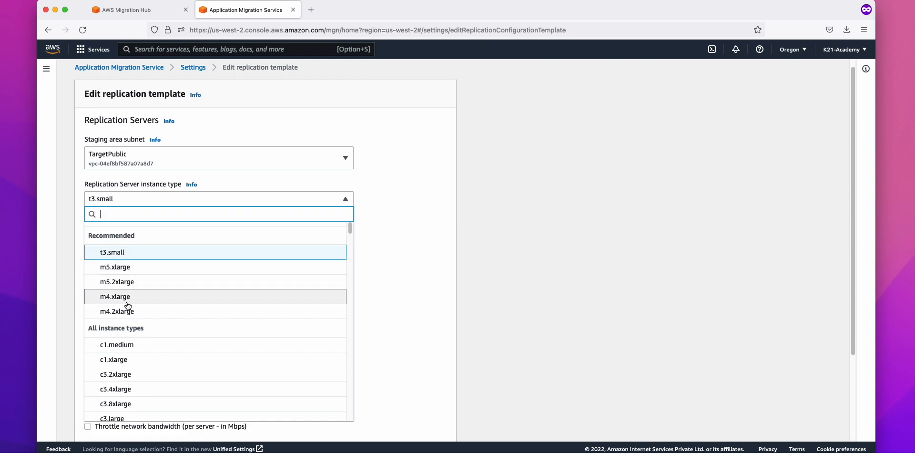
left_click(126, 270)
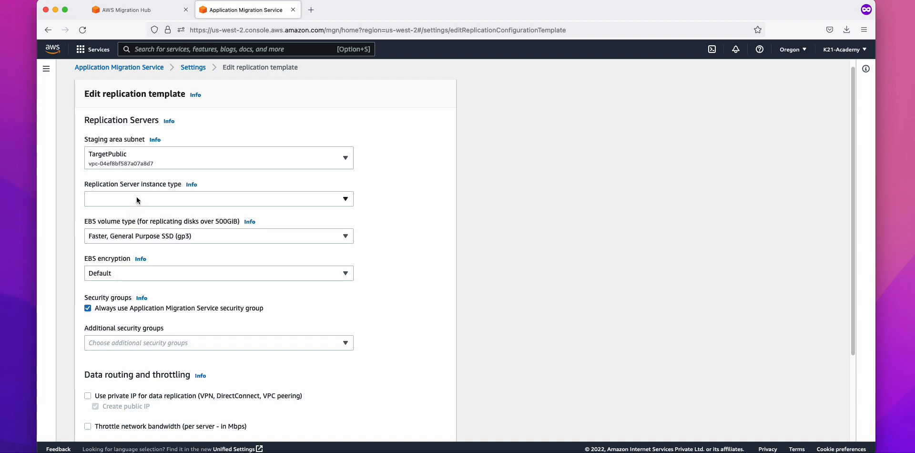
scroll(147, 226, "down", 2)
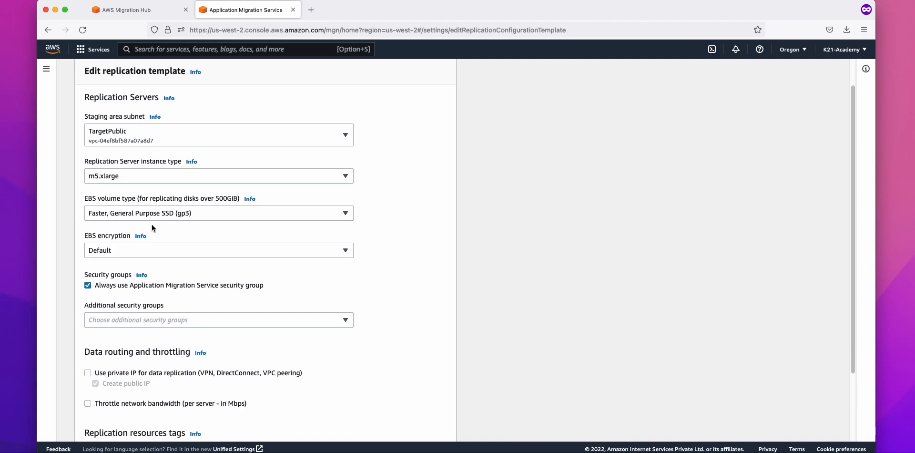
scroll(158, 226, "down", 3)
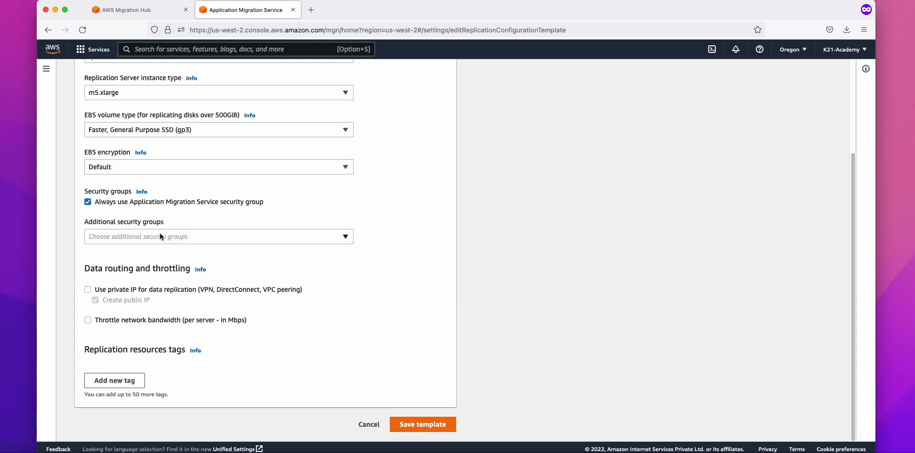
scroll(119, 161, "up", 2)
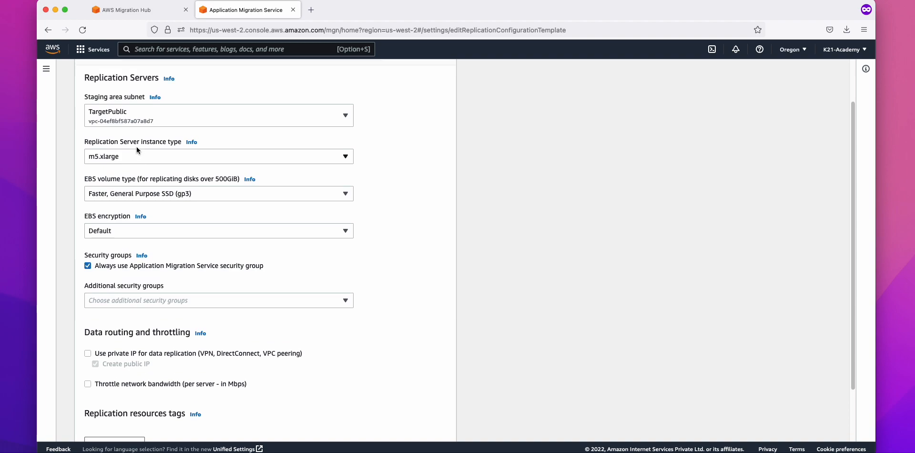
scroll(137, 147, "up", 2)
scroll(258, 269, "down", 3)
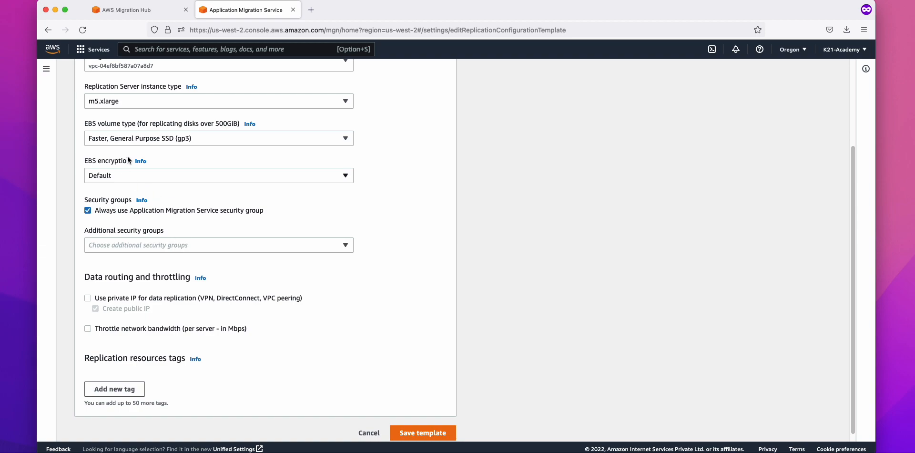
left_click(182, 140)
left_click(182, 140)
scroll(357, 319, "down", 1)
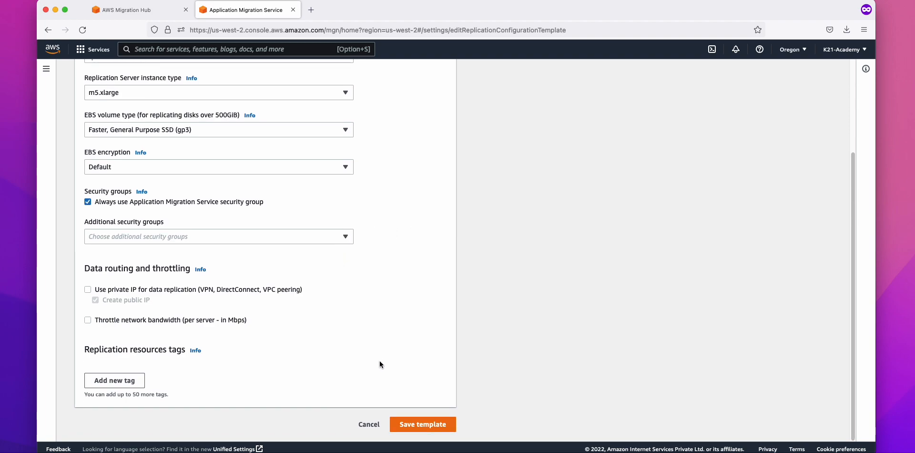
left_click(426, 424)
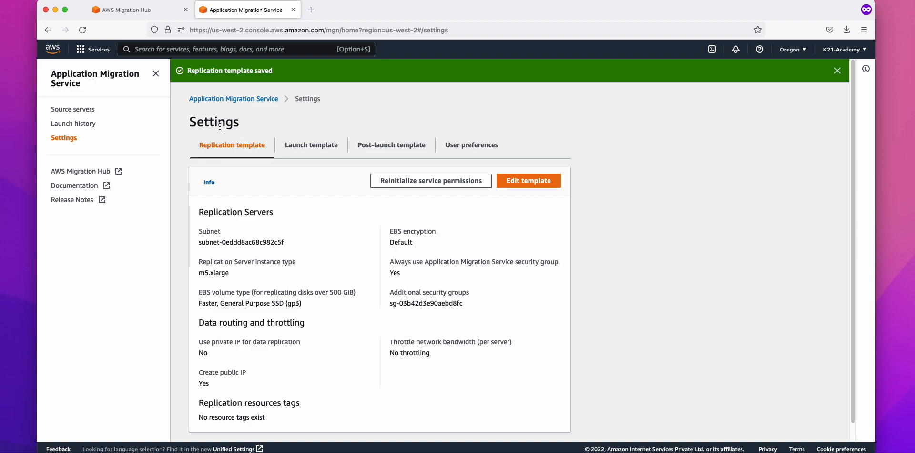
left_click_drag(209, 229, 483, 391)
left_click(483, 391)
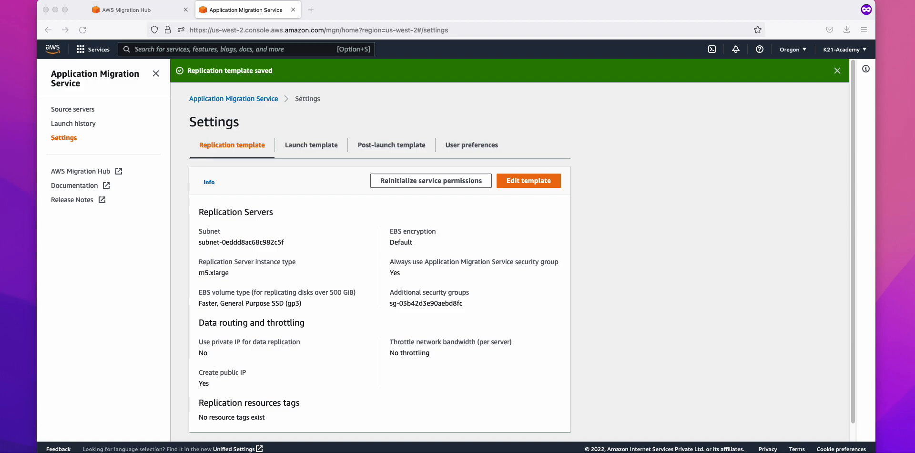
double_click(432, 128)
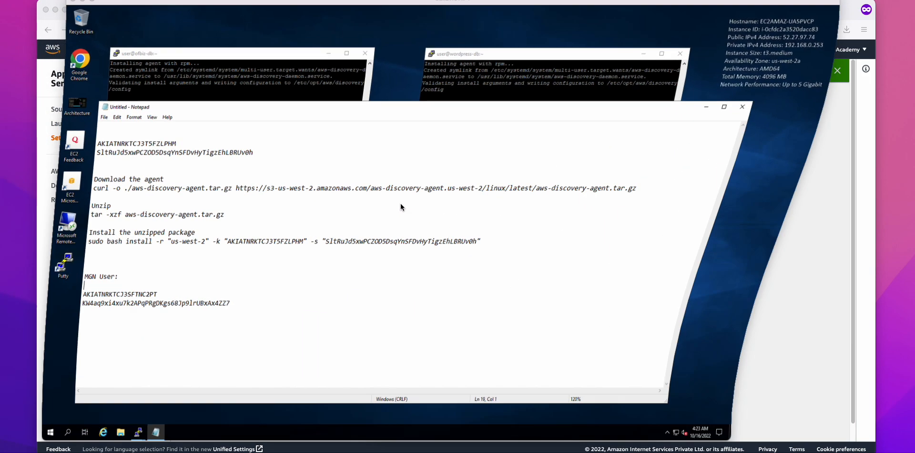
key("ctrl+End")
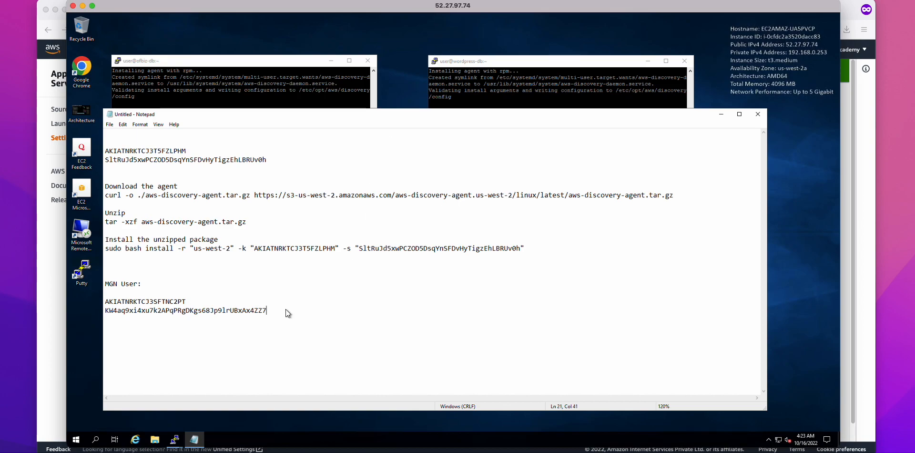
key("Return")
key("Return")
key("Return")
key("Return")
type("wget -O ./aws-replication-installer-init.py https://aws-application-migration-service-us-east-1.s3.amazonaws.com/latest/linux/aws-replication-installer-init.py")
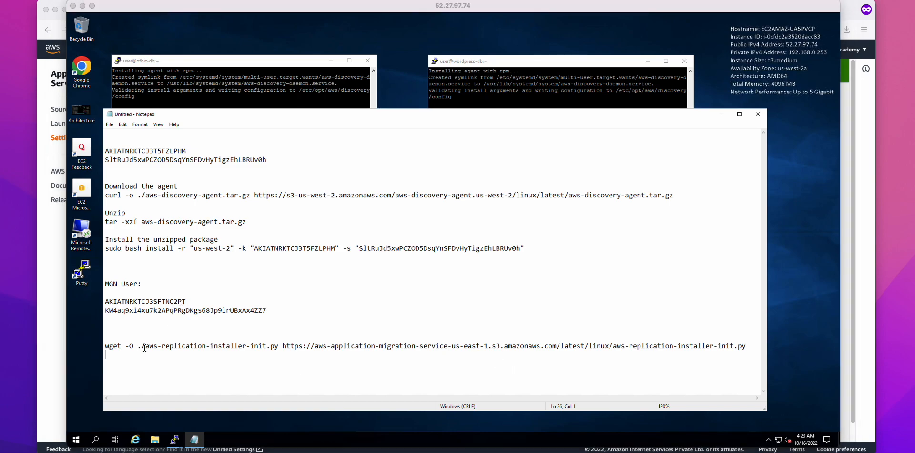
Add the command "sudo python aws-replication-installer-init.py" below the wget line in the notes
left_click(124, 373)
key("Return")
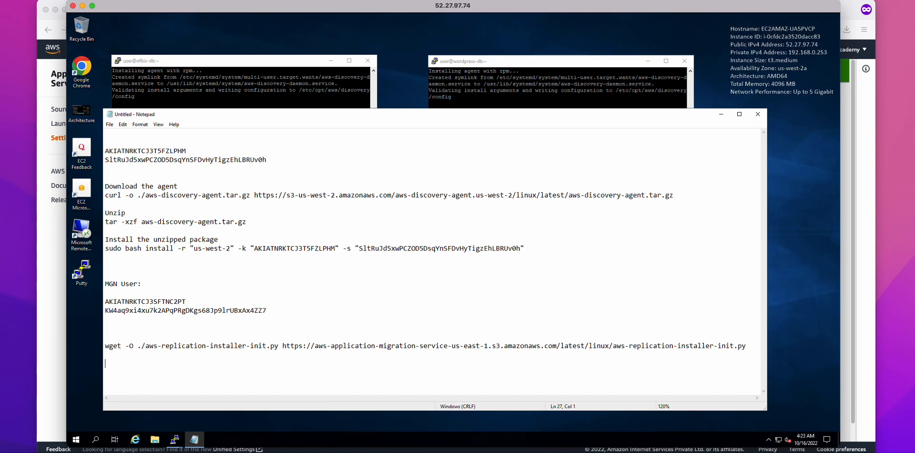
type("sudo python aws-replication-installer-init.py")
key("Return")
left_click_drag(284, 364, 247, 363)
left_click(302, 366)
key("shift+Left")
key("shift+Left")
key("shift+Left")
key("shift+Left")
key("shift+Left")
key("shift+Left")
key("shift+Left")
key("shift+Left")
key("shift+Left")
key("shift+Left")
key("shift+Left")
key("shift+Left")
key("shift+Left")
key("shift+Left")
key("shift+Left")
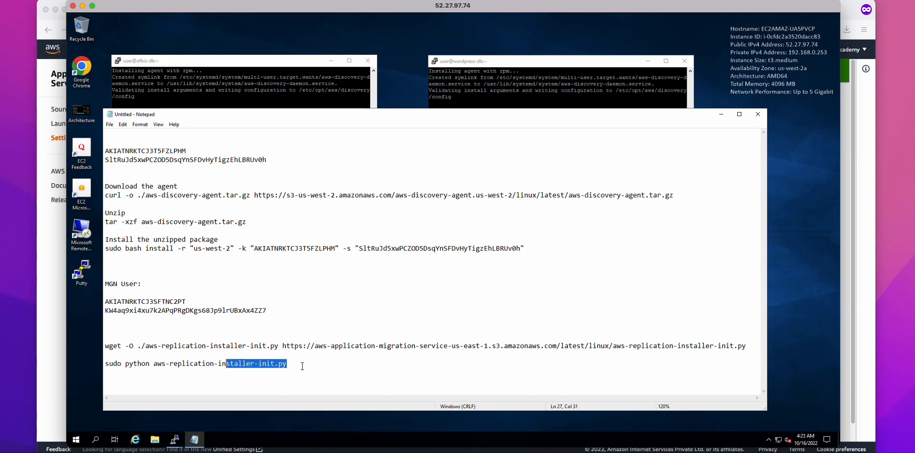
left_click(302, 366)
Add blank lines after the sudo python command until the MGN User section sits at the top of the notes
key("Return")
key("Return")
key("Return")
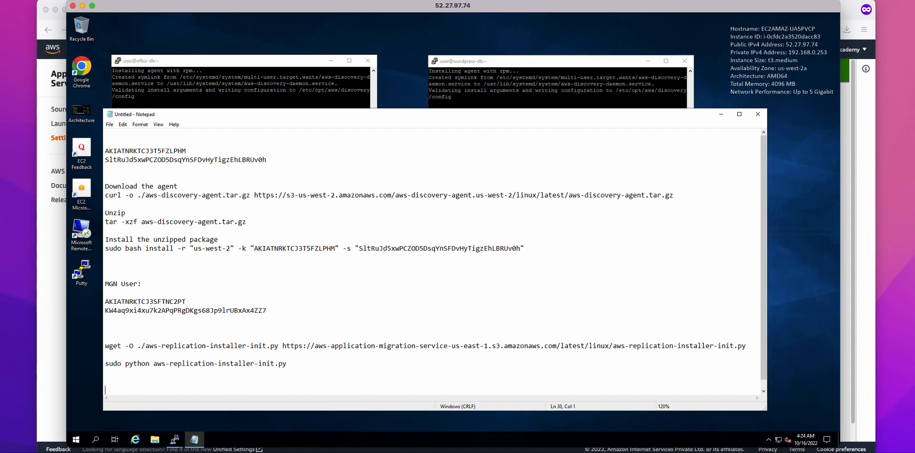
key("Return")
key("Return")
key("Return")
key("Return")
key("Return")
key("Return")
key("Return")
key("Return")
key("Return")
key("Return")
key("Return")
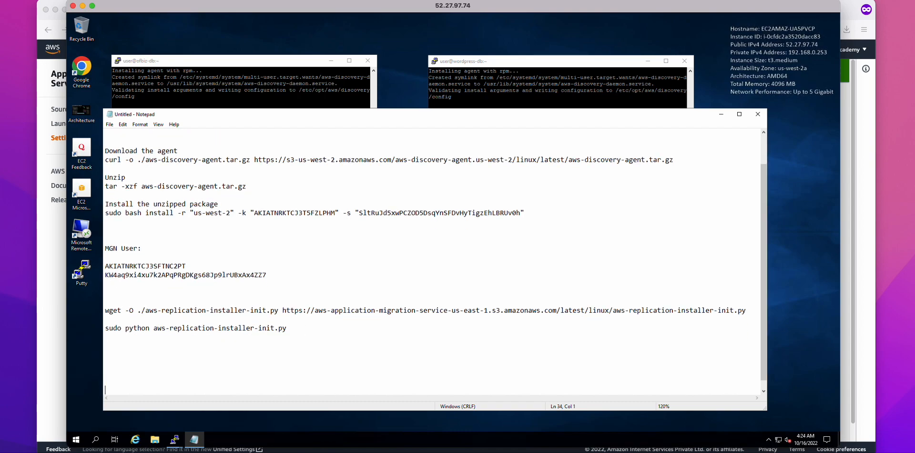
key("Return")
key("Return")
key("Return")
key("Return")
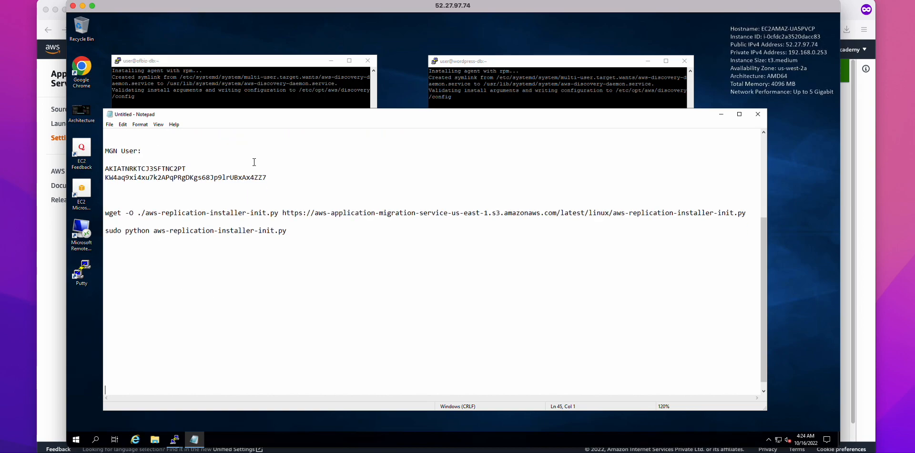
Minimize the notes and bring the ofbiz and wordpress server terminals into view
left_click(258, 103)
left_click(524, 102)
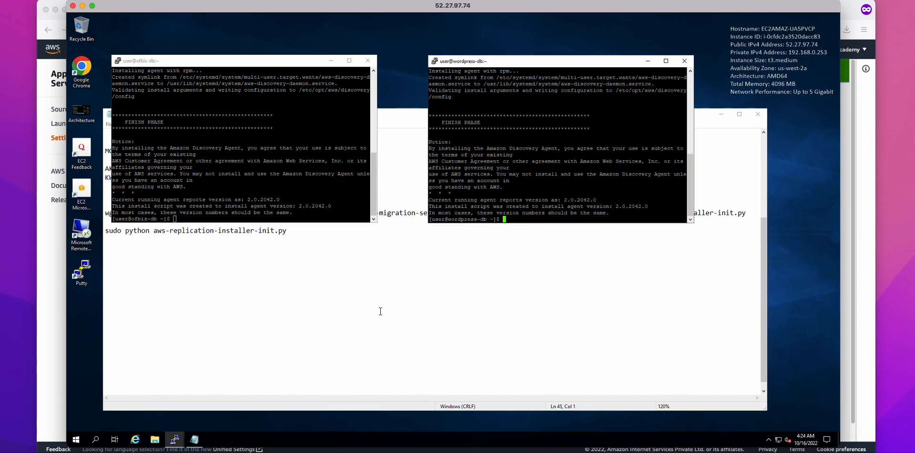
left_click(381, 311)
left_click(721, 114)
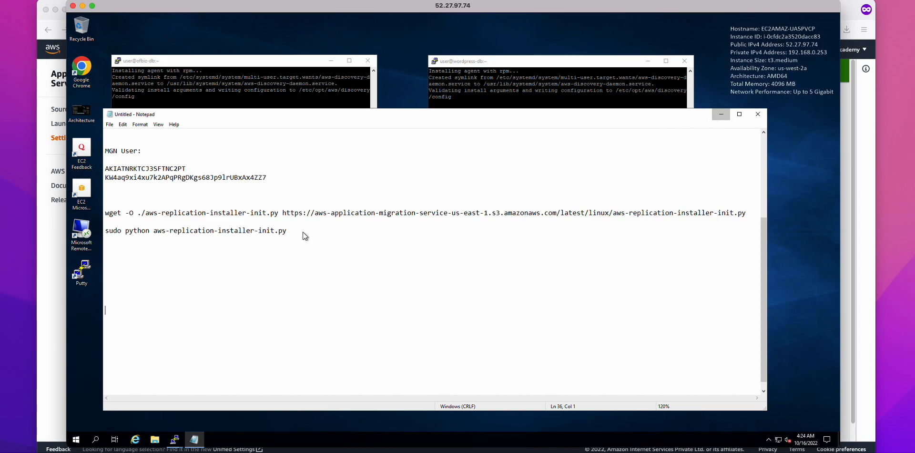
left_click(254, 252)
left_click(535, 307)
Clear the screen in the ofbiz-db, wordpress-db, ofbiz-web and wordpress-web terminals with the clear command
left_click(293, 206)
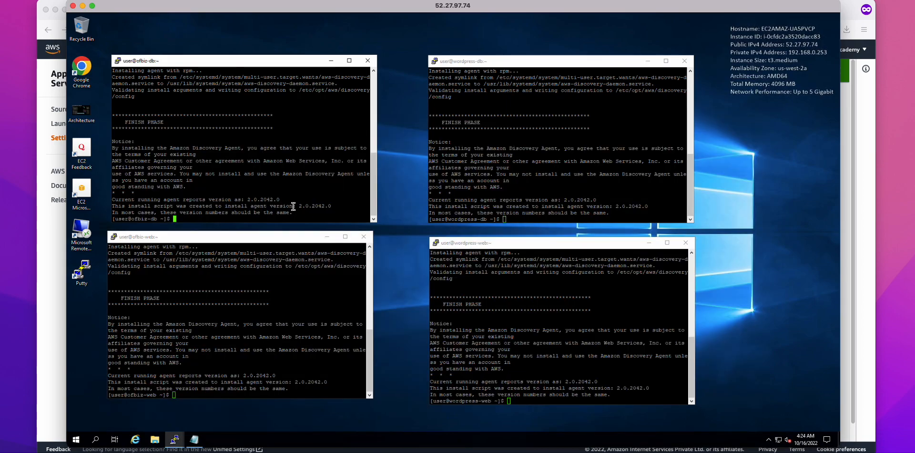
type("clear")
key("Return")
left_click(460, 193)
type("clear")
key("Return")
left_click(307, 300)
type("clear")
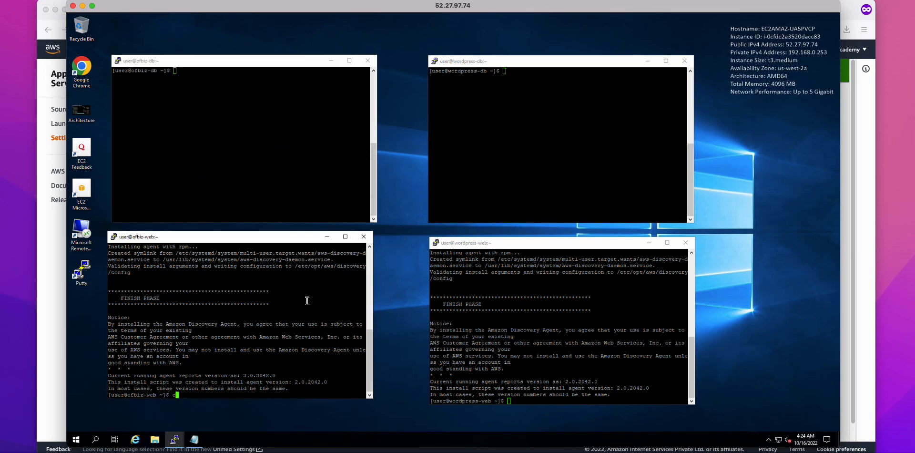
key("Return")
left_click(467, 322)
type("clear")
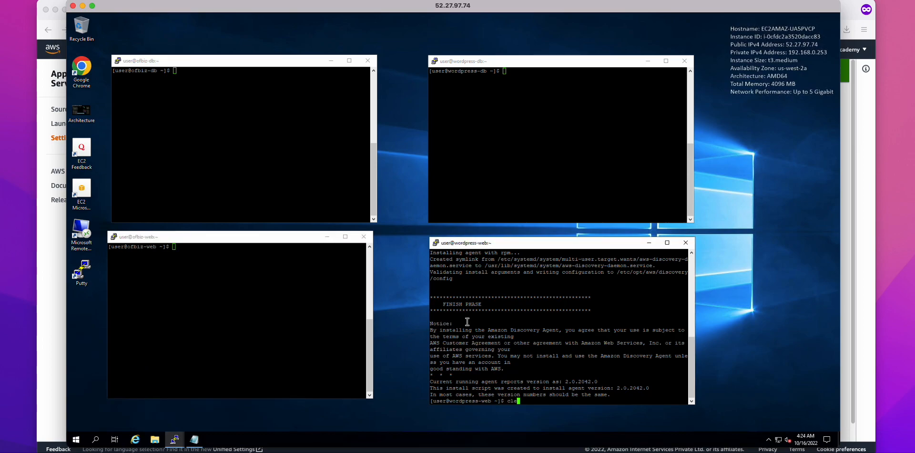
key("Return")
Copy the full wget command for aws-replication-installer-init.py from the notes and bring the four terminals back into view
left_click(194, 438)
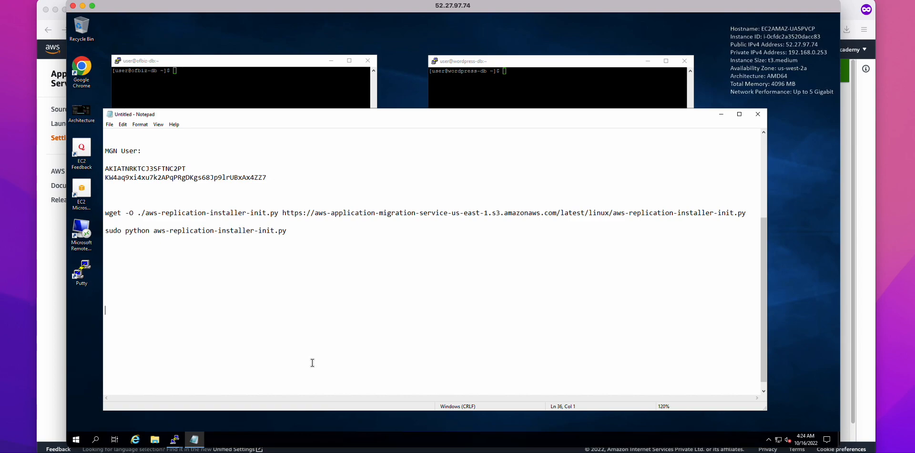
left_click_drag(754, 213, 81, 213)
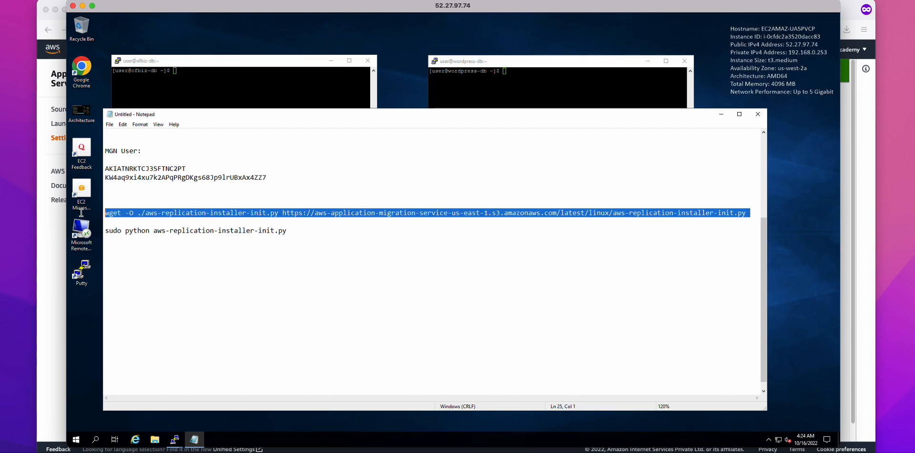
right_click(121, 214)
left_click(144, 239)
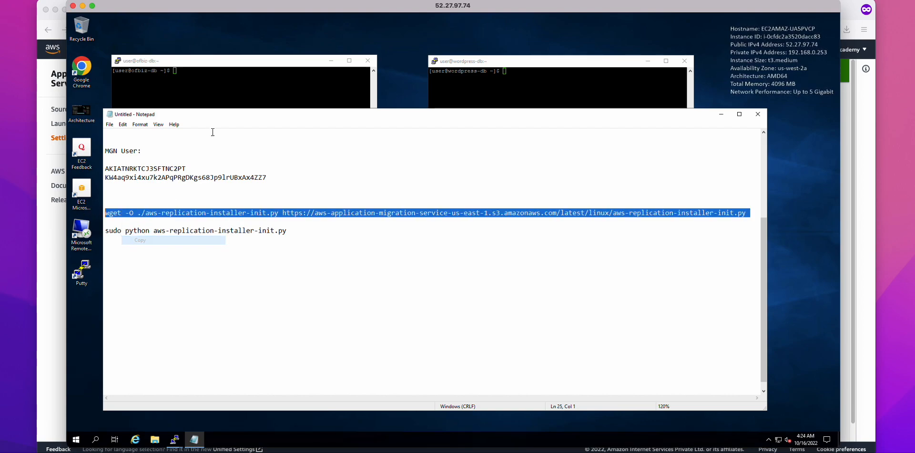
left_click(722, 117)
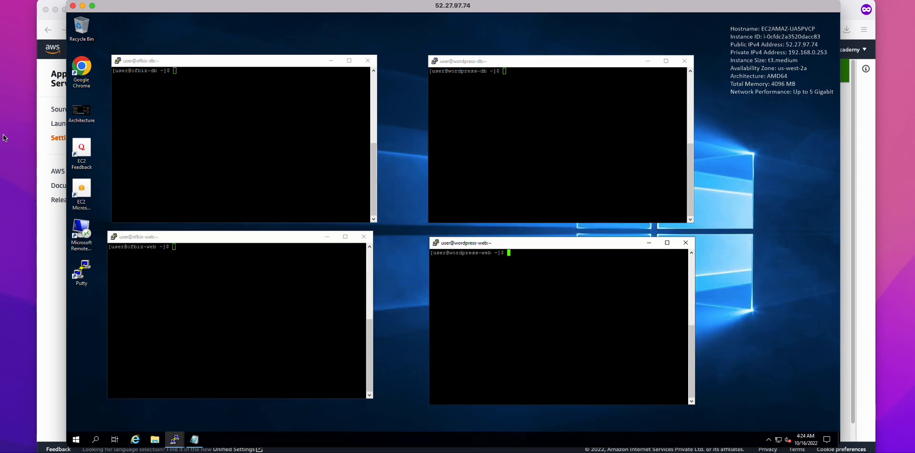
Run the copied wget command on ofbiz-db, wordpress-db, ofbiz-web and wordpress-web to download the replication installer
right_click(145, 165)
key("Return")
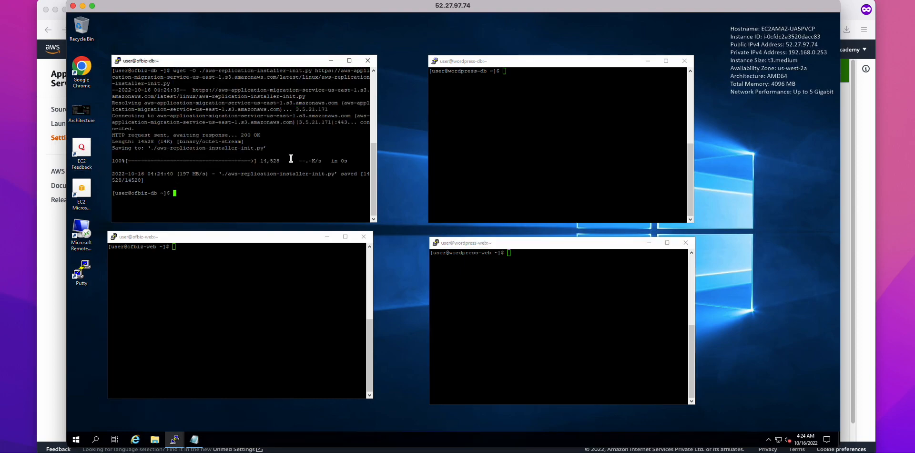
right_click(490, 161)
key("Return")
right_click(282, 287)
key("Return")
right_click(469, 303)
key("Return")
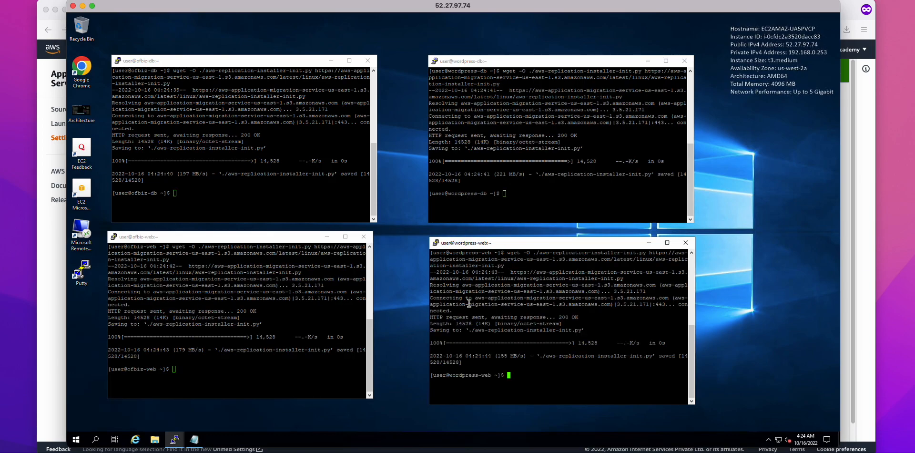
Run "sudo python aws-replication-installer-init.py" from the notes on ofbiz-db and enter us-west-2 as the AWS Region Name
left_click(194, 439)
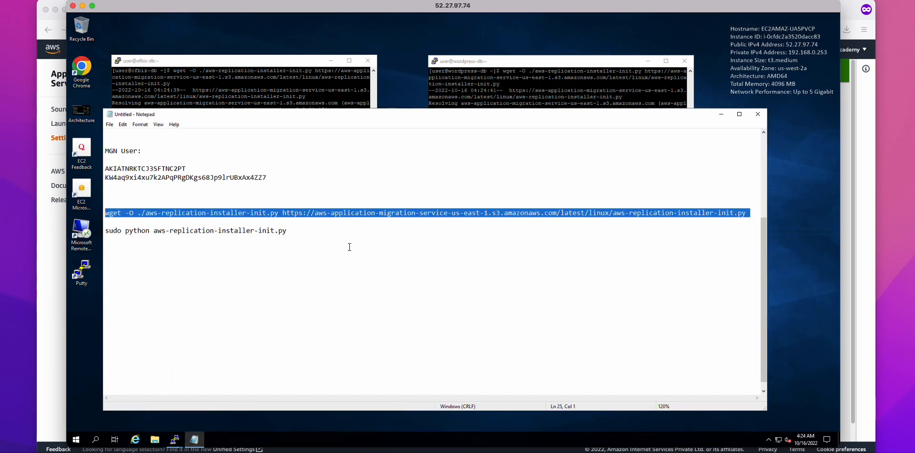
left_click_drag(286, 231, 105, 231)
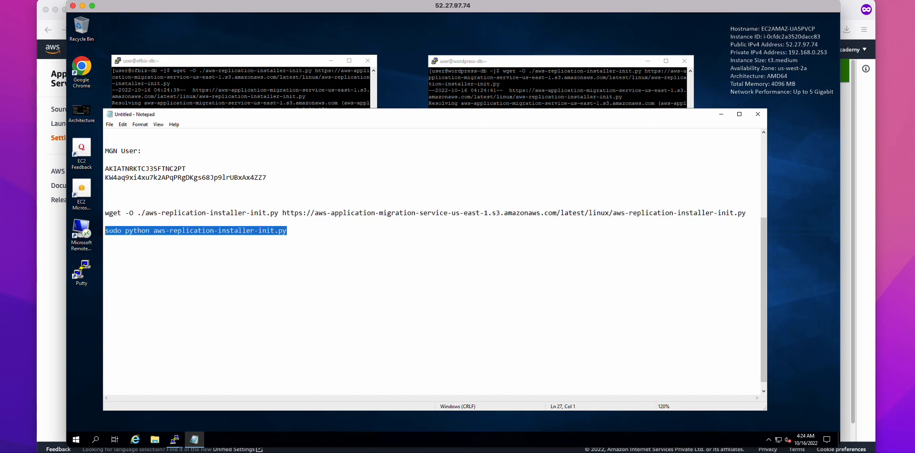
left_click(220, 93)
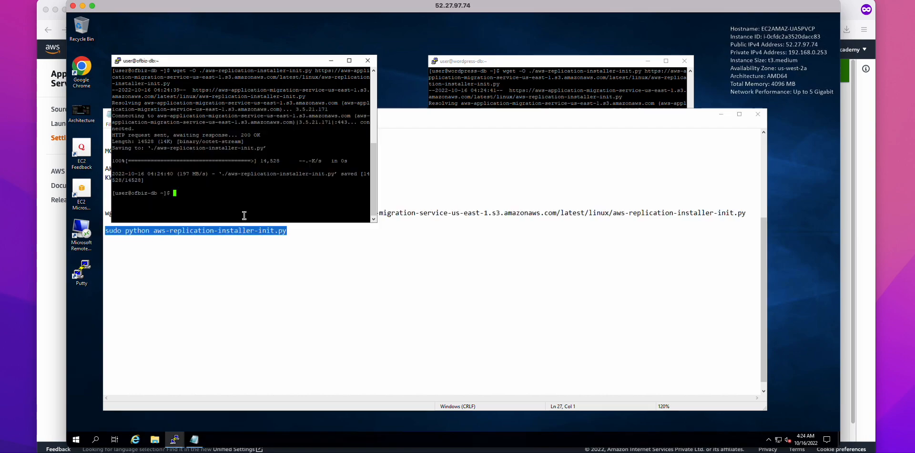
right_click(239, 194)
key("Return")
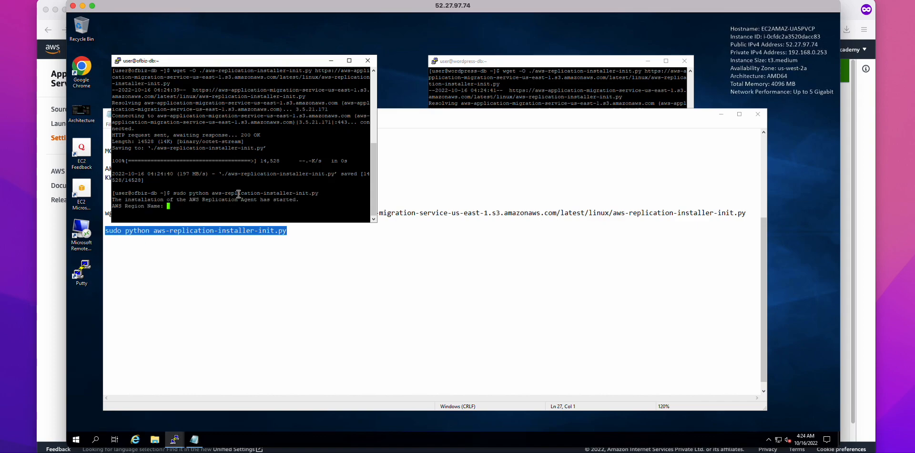
type("us-west-2")
key("Return")
Copy the MGN User's access key ID from the notes and submit it as the AWS Access Key ID on ofbiz-db
left_click(234, 289)
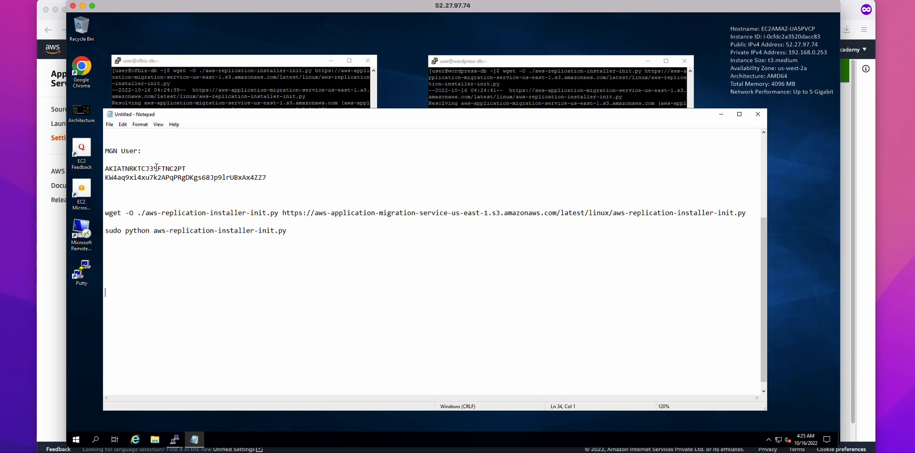
double_click(156, 169)
right_click(157, 168)
left_click(179, 195)
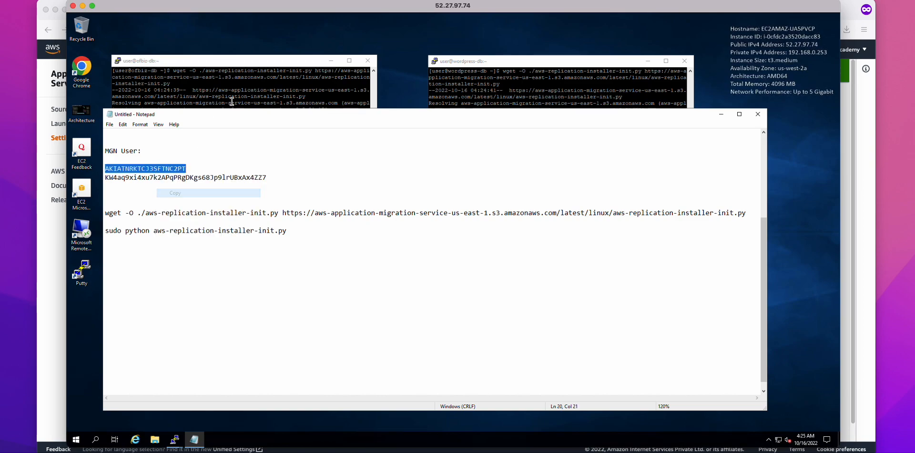
left_click(232, 102)
right_click(195, 169)
key("Return")
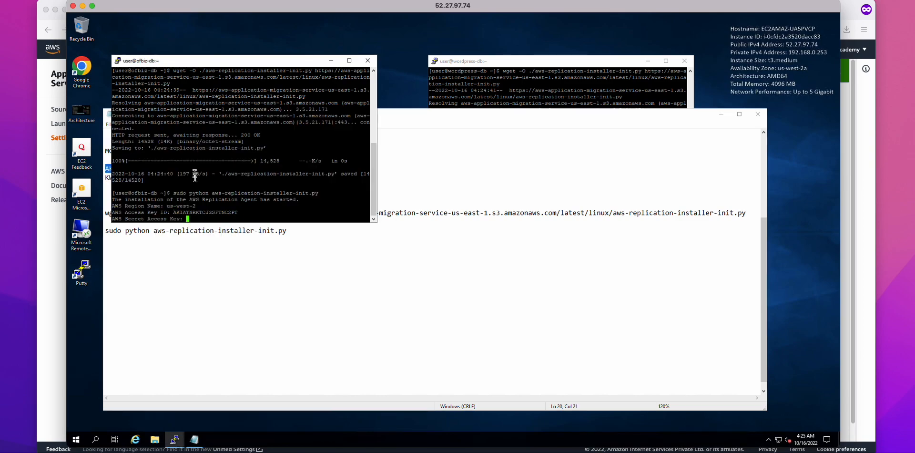
Submit the MGN User's secret access key from the notes on ofbiz-db and choose to replicate all disks
left_click(198, 255)
left_click_drag(276, 176, 105, 177)
right_click(122, 176)
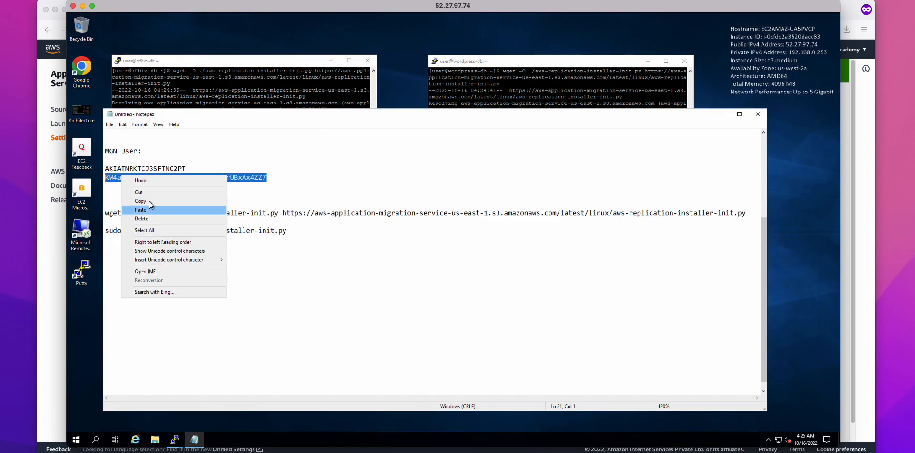
left_click(148, 200)
left_click(203, 102)
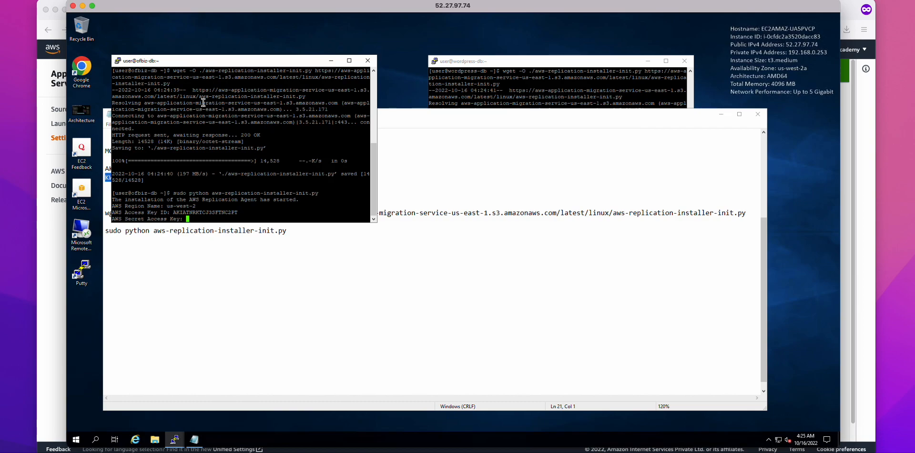
right_click(203, 102)
key("Return")
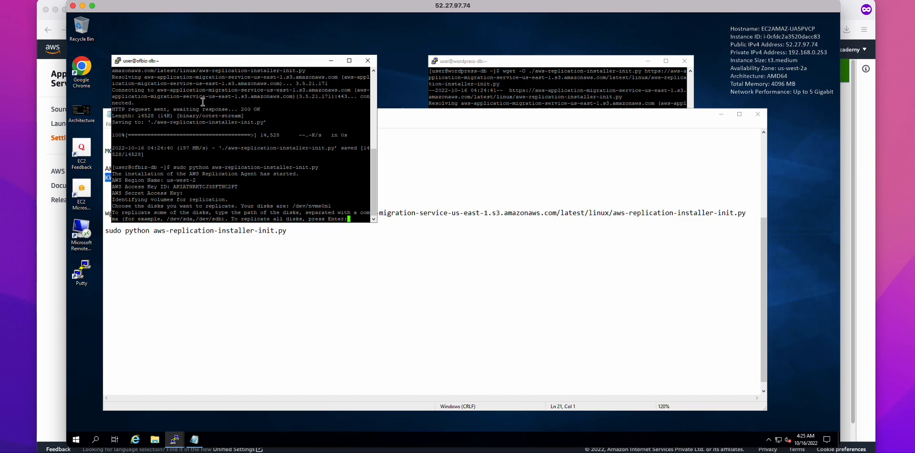
key("Return")
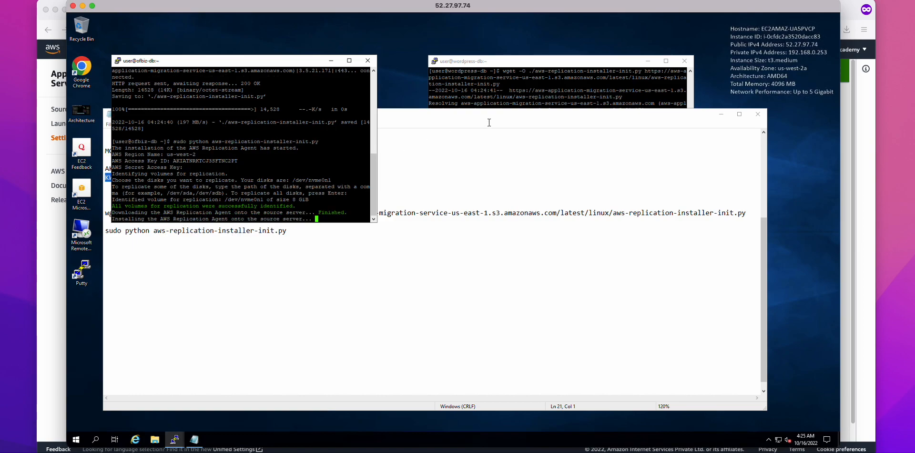
Run the wget installer download command from the notes again on wordpress-db
left_click(487, 99)
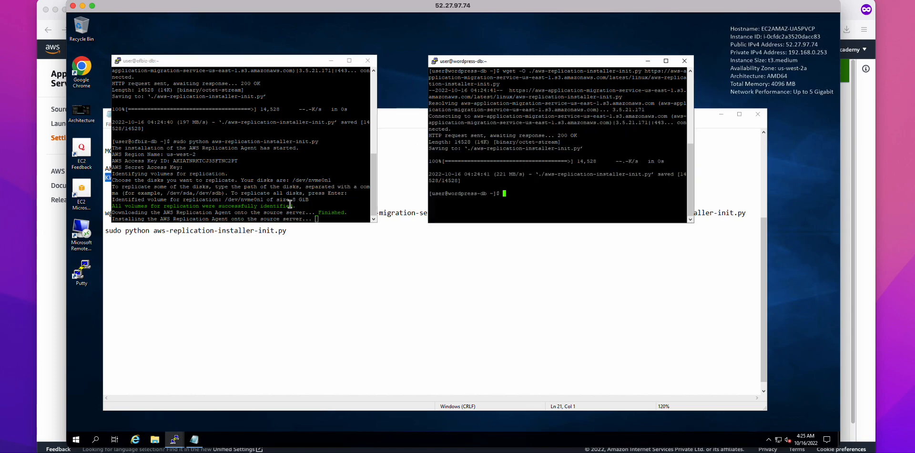
left_click(302, 243)
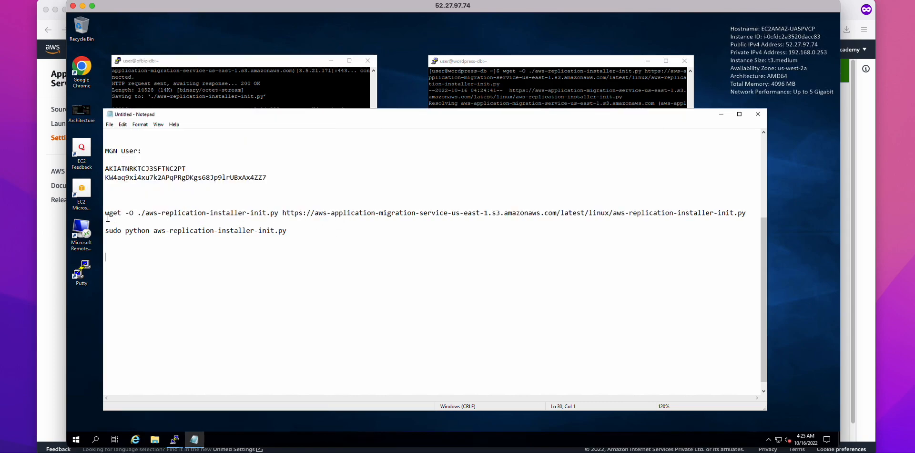
left_click_drag(113, 220, 92, 215)
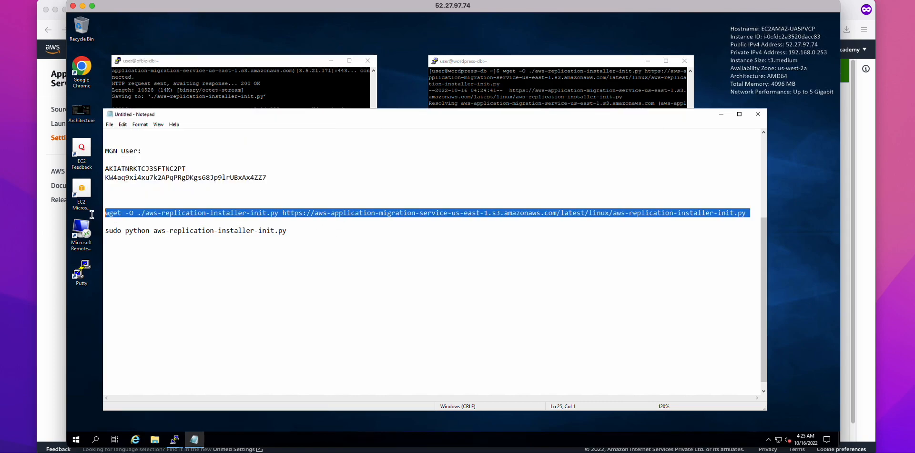
left_click(579, 105)
right_click(579, 109)
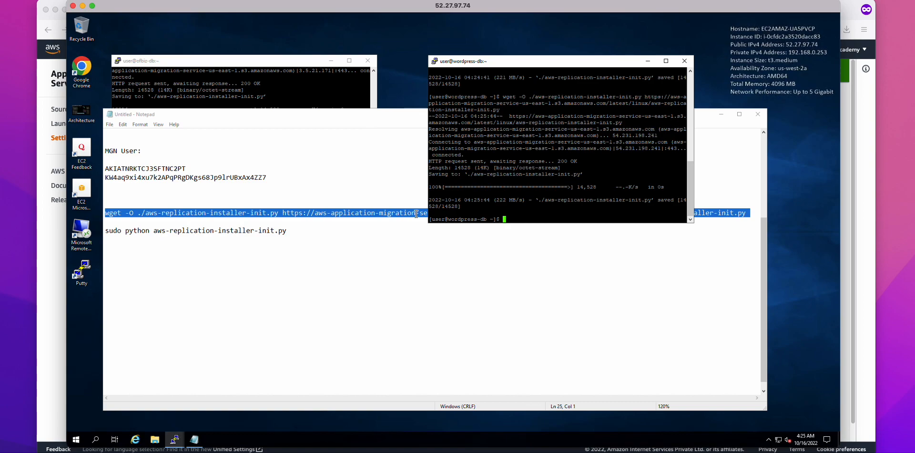
Run "sudo python aws-replication-installer-init.py" from the notes on wordpress-db and enter us-west-2 as the AWS Region Name
left_click(239, 233)
double_click(241, 232)
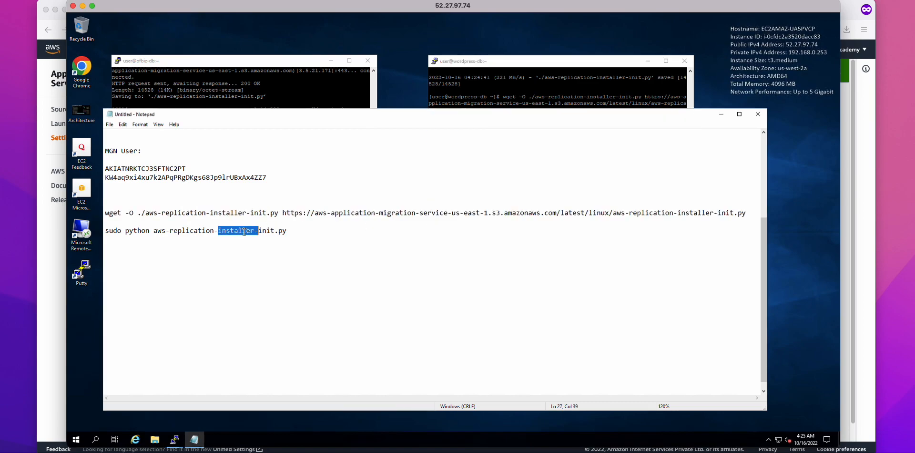
left_click_drag(299, 231, 97, 223)
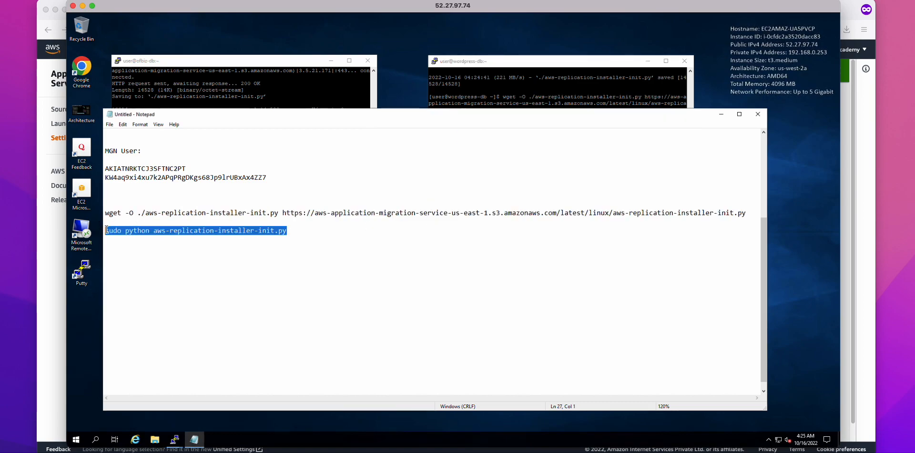
right_click(118, 231)
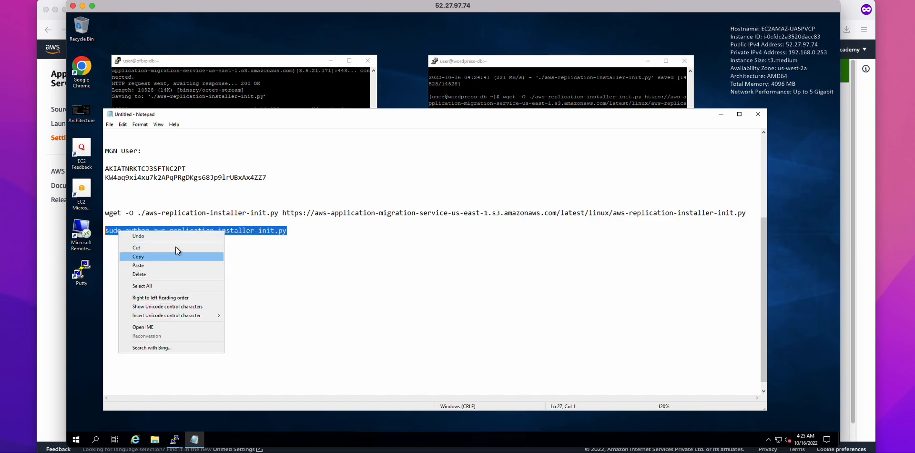
left_click(164, 254)
left_click(533, 87)
right_click(532, 88)
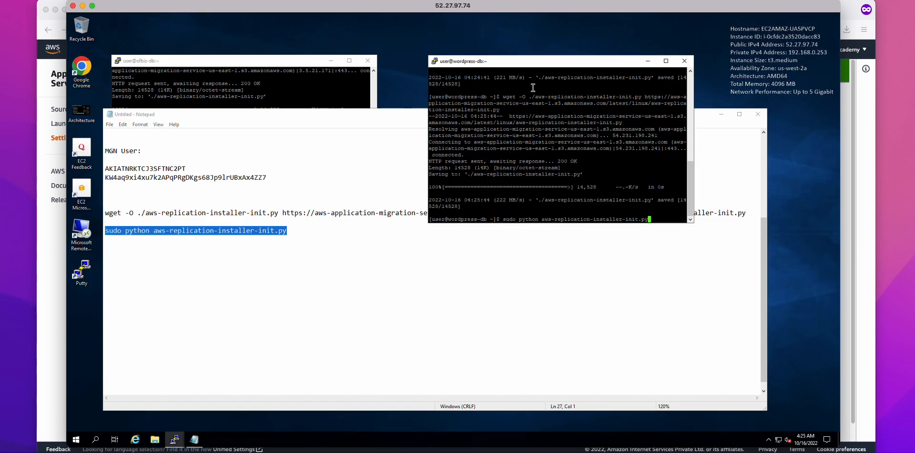
key("Return")
type("us-w")
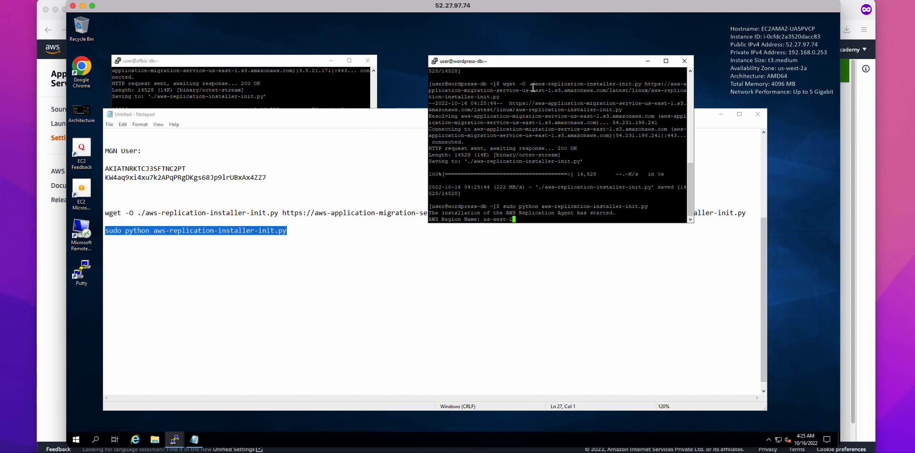
type("est-2")
key("Return")
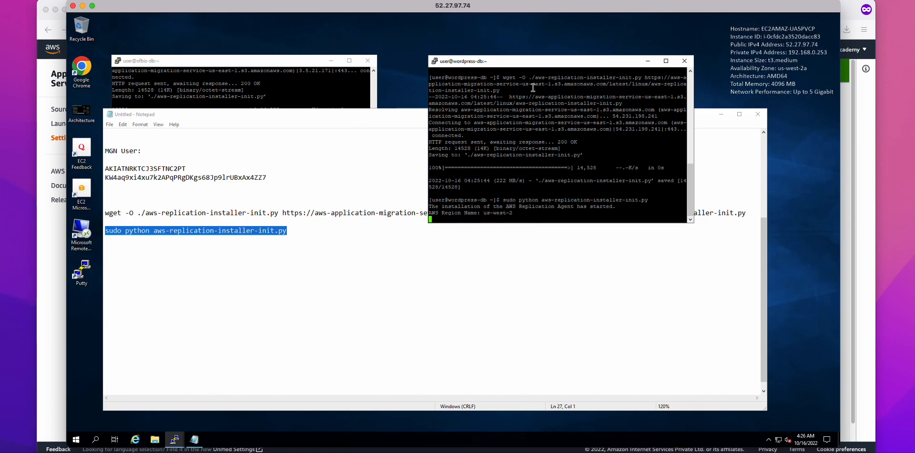
Copy the MGN User's access key ID from the notes and submit it as the AWS Access Key ID on wordpress-db
double_click(159, 168)
right_click(158, 167)
left_click(210, 192)
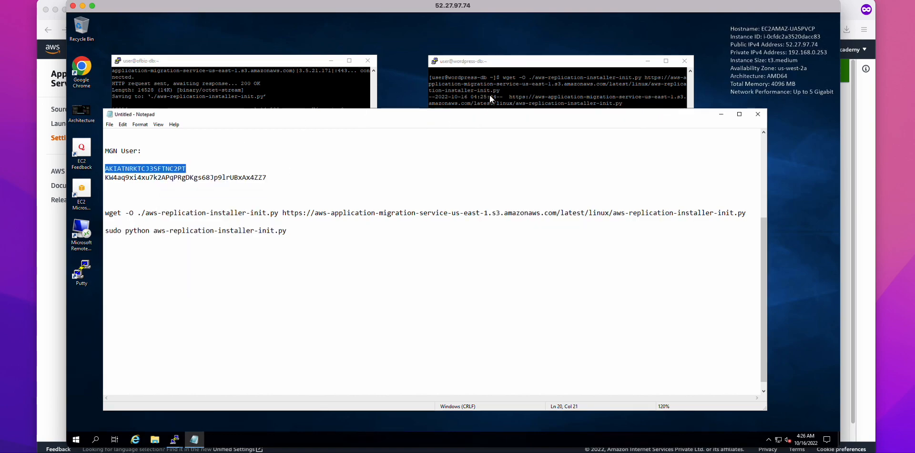
left_click(538, 96)
right_click(538, 142)
key("Return")
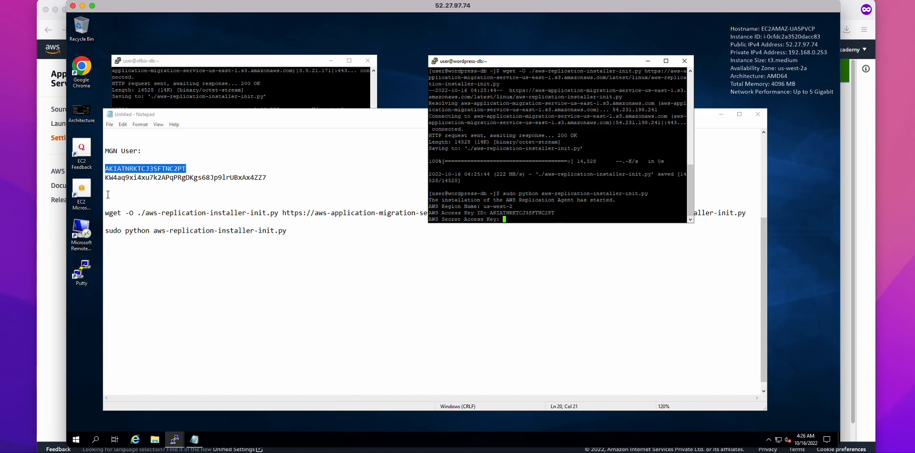
Copy the MGN User's secret access key from the notes and submit it at the AWS Secret Access Key prompt on wordpress-db
double_click(152, 177)
left_click(151, 177)
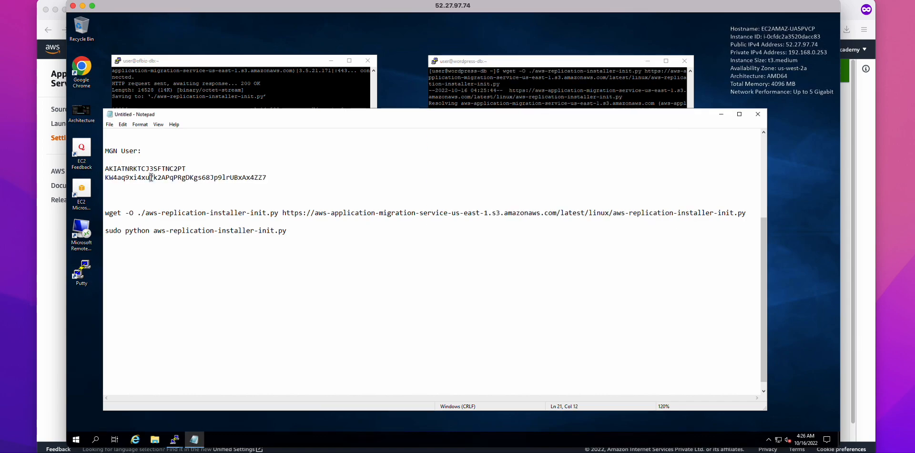
double_click(151, 178)
right_click(152, 177)
left_click(172, 203)
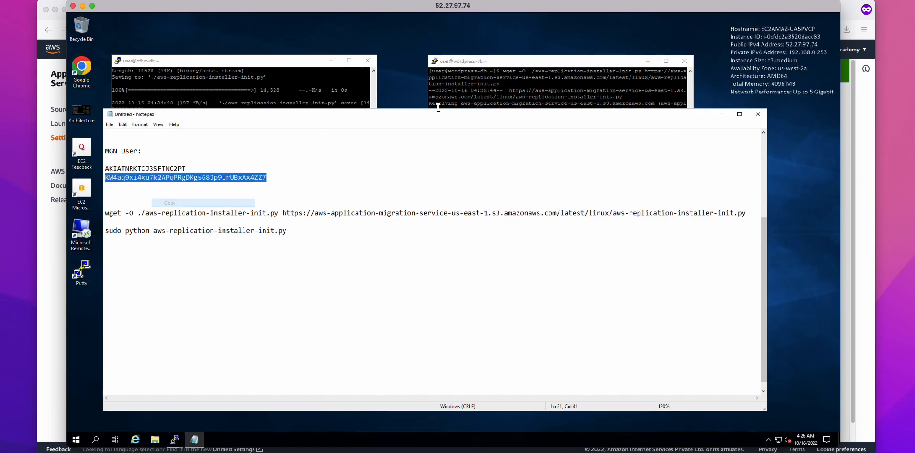
left_click(450, 104)
right_click(449, 103)
key("Return")
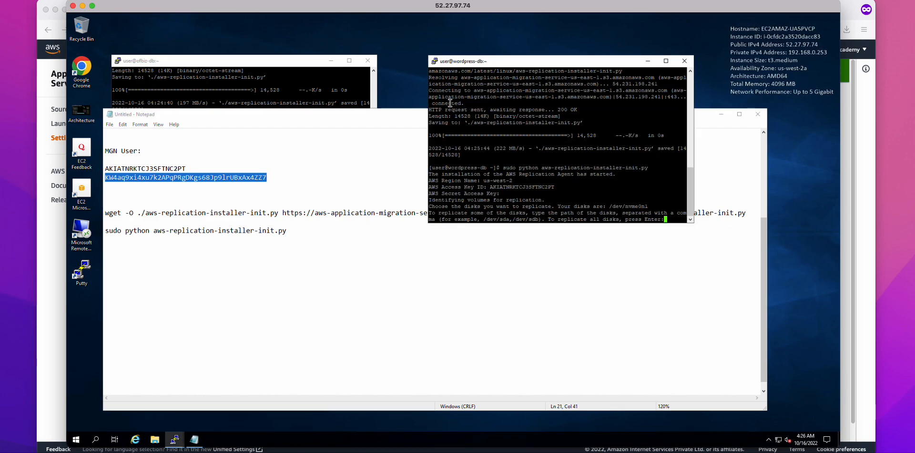
Choose to replicate all disks on wordpress-db and check the installer's progress on ofbiz-db
key("Return")
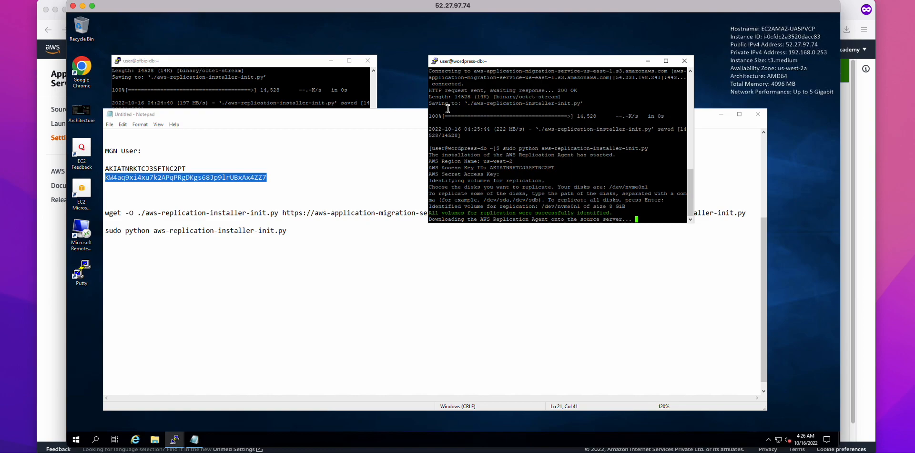
left_click(321, 86)
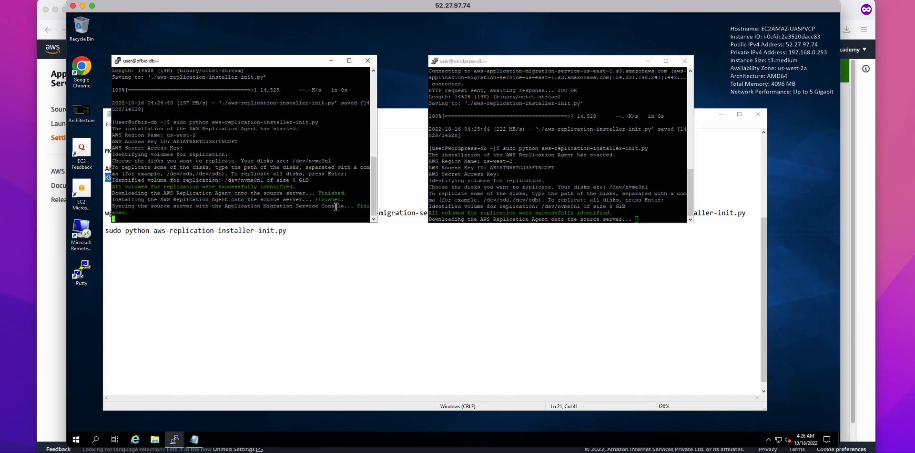
left_click(288, 258)
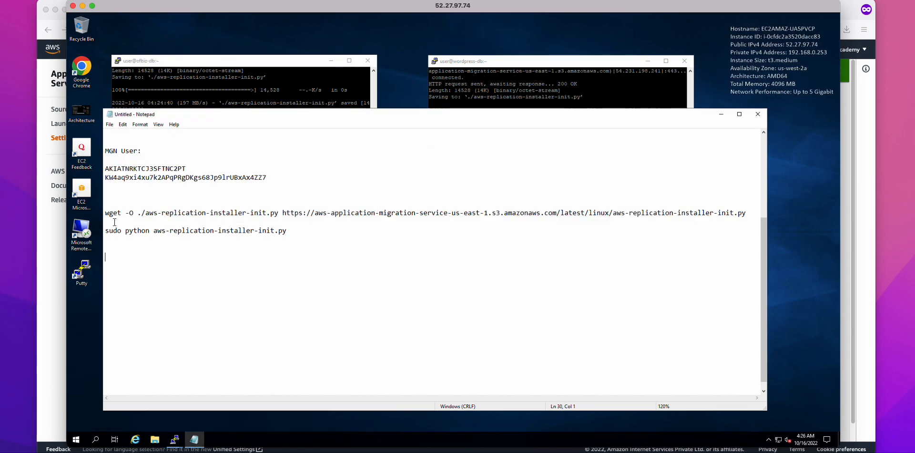
key("shift+Up")
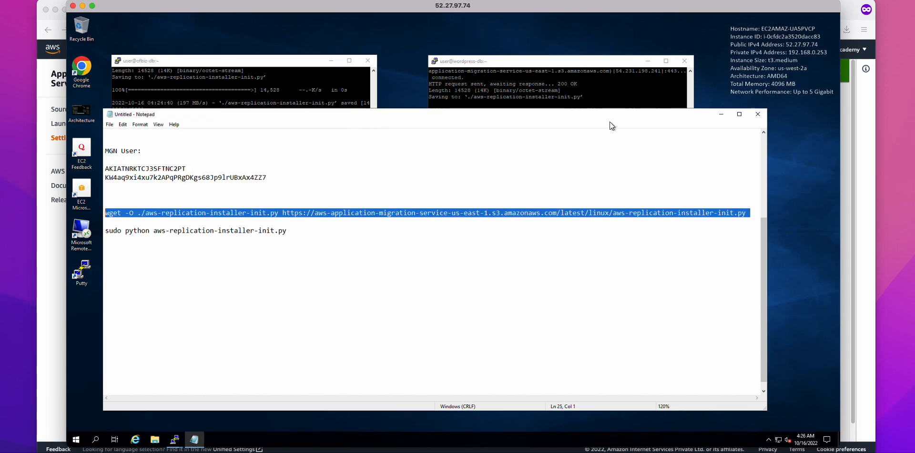
left_click(720, 114)
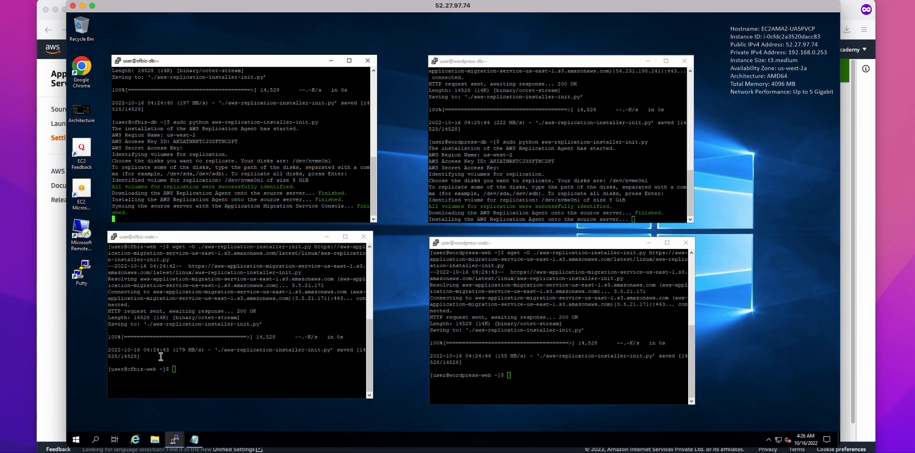
Copy "sudo python aws-replication-installer-init.py" from the notes and run it on ofbiz-web and wordpress-web
left_click(194, 438)
left_click_drag(289, 231, 105, 231)
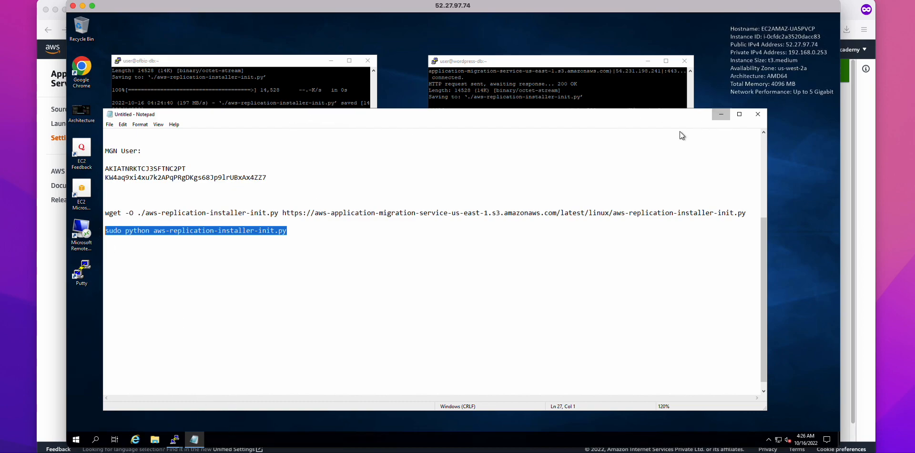
left_click(721, 114)
right_click(230, 365)
key("Return")
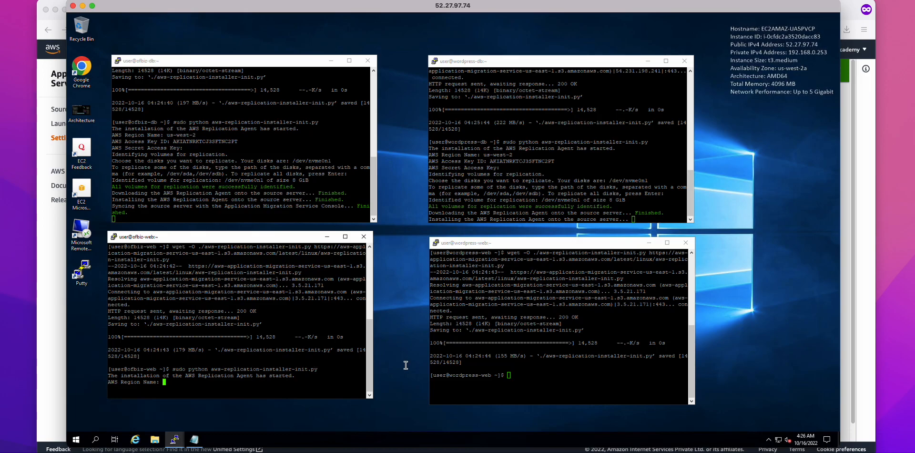
right_click(462, 378)
key("Return")
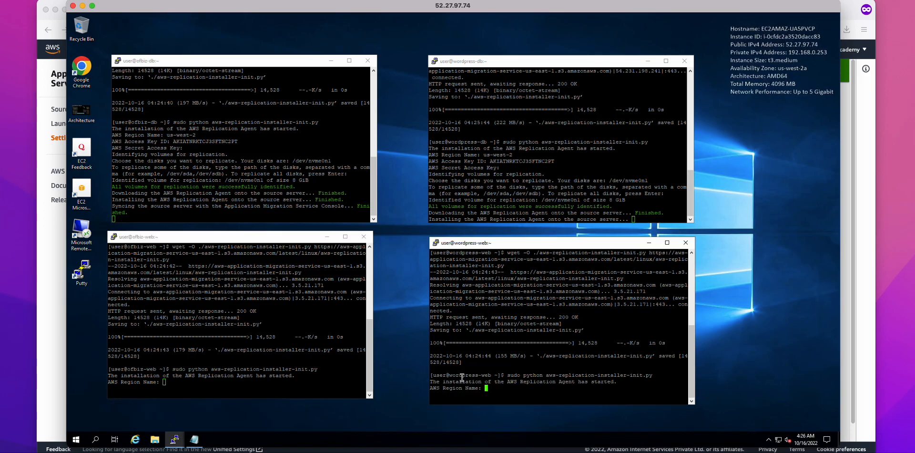
Enter us-west-2 as the AWS Region Name on wordpress-web and ofbiz-web
type("us-west-2")
key("Return")
left_click(281, 382)
type("us-west-2")
key("Return")
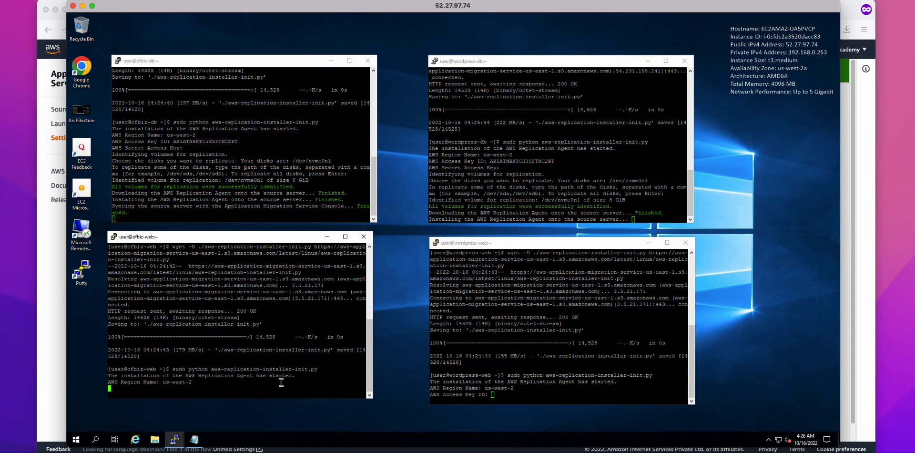
Copy the MGN User's access key ID from the notes and submit it as the AWS Access Key ID on ofbiz-web and wordpress-web
left_click(194, 439)
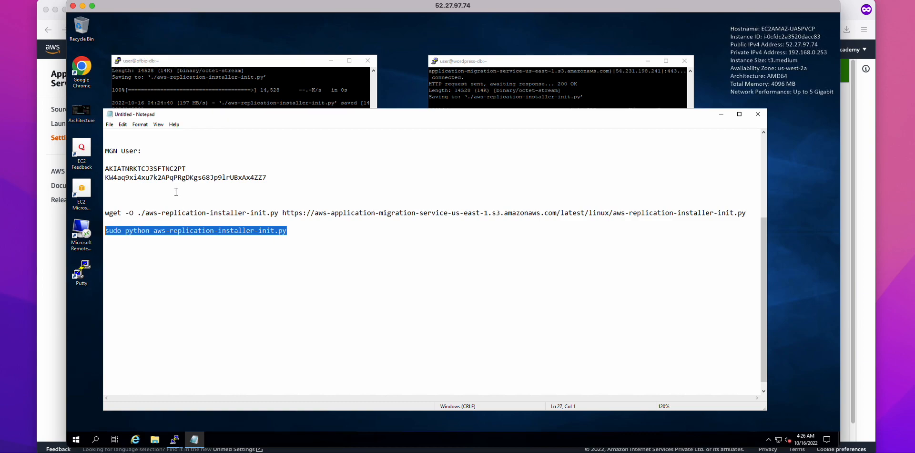
double_click(151, 168)
right_click(151, 168)
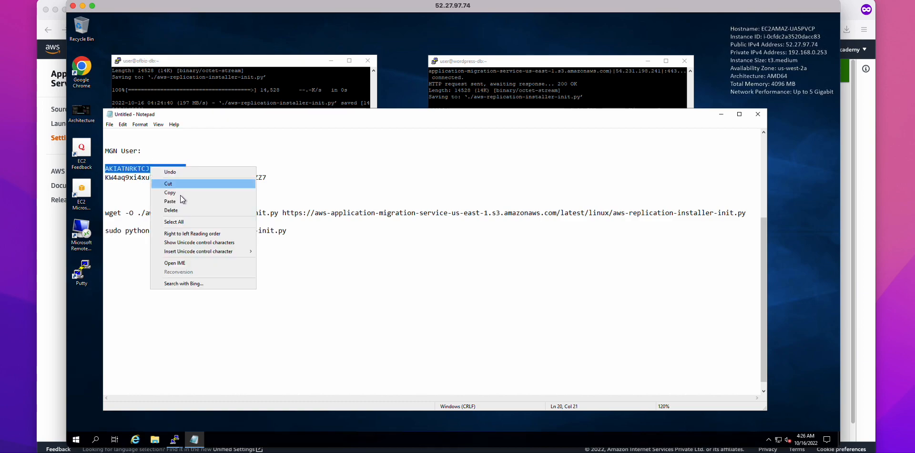
left_click(178, 192)
left_click(721, 114)
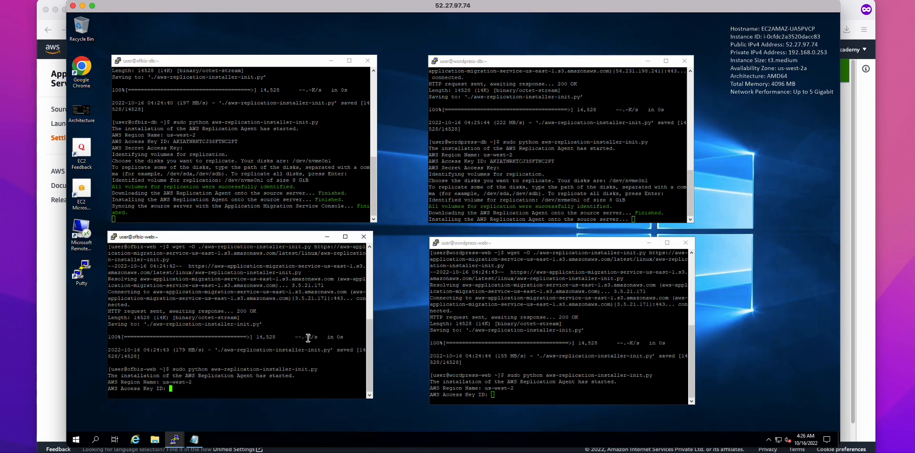
right_click(308, 350)
key("Return")
right_click(515, 363)
key("Return")
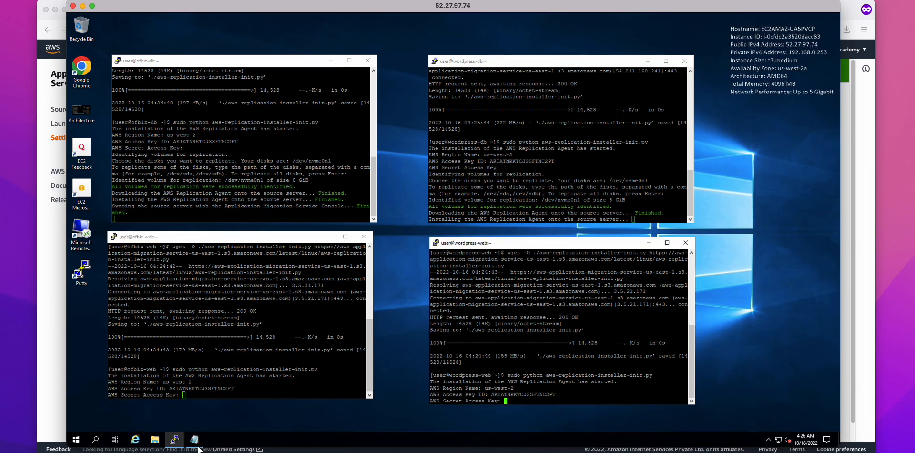
Copy the MGN User's secret access key from the notes and submit it as the AWS Secret Access Key on ofbiz-web and wordpress-web
left_click(194, 439)
left_click_drag(274, 182, 98, 179)
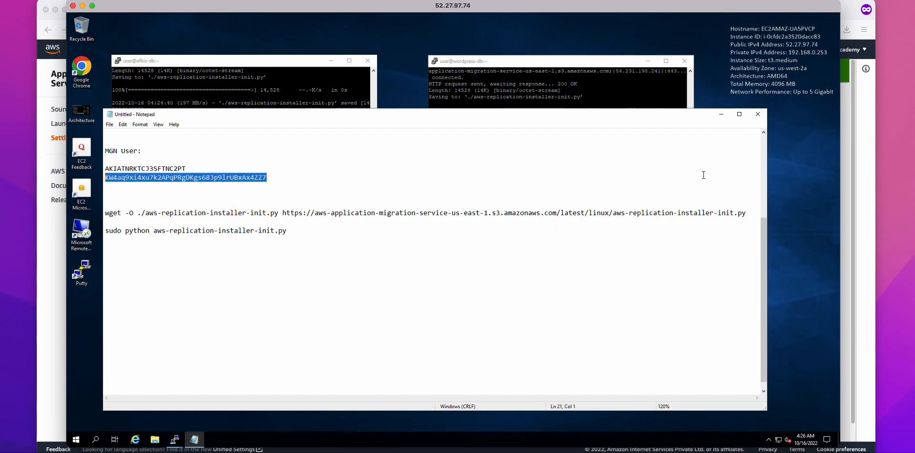
left_click(720, 118)
right_click(254, 370)
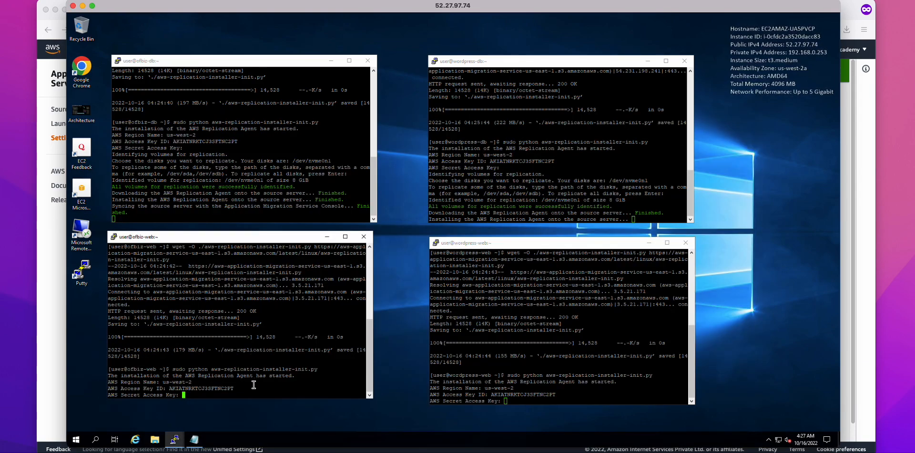
key("Return")
right_click(508, 384)
key("Return")
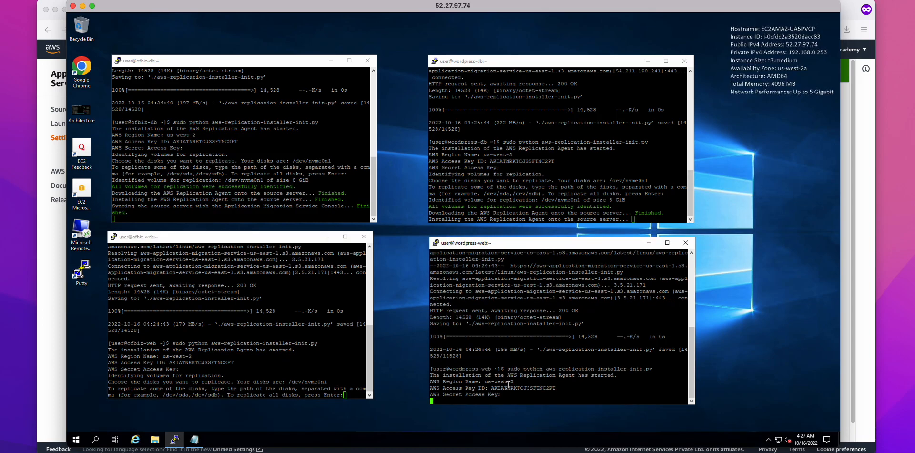
Choose to replicate all disks on wordpress-web and ofbiz-web
key("Return")
left_click(326, 390)
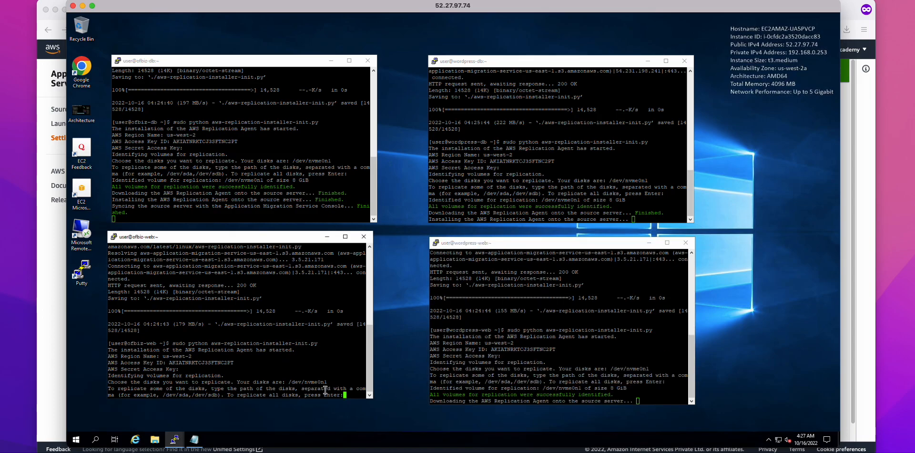
key("Return")
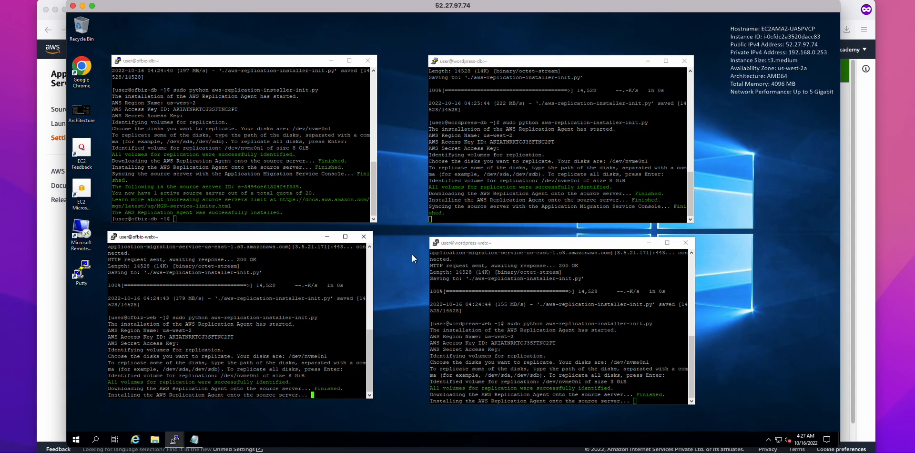
Switch to Firefox and search the web for "aws mgn agent install" in a new tab
left_click(50, 299)
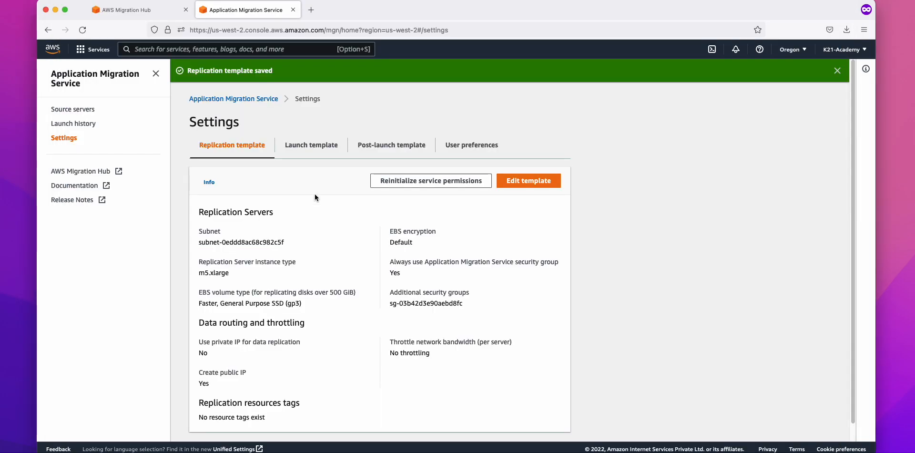
left_click(317, 14)
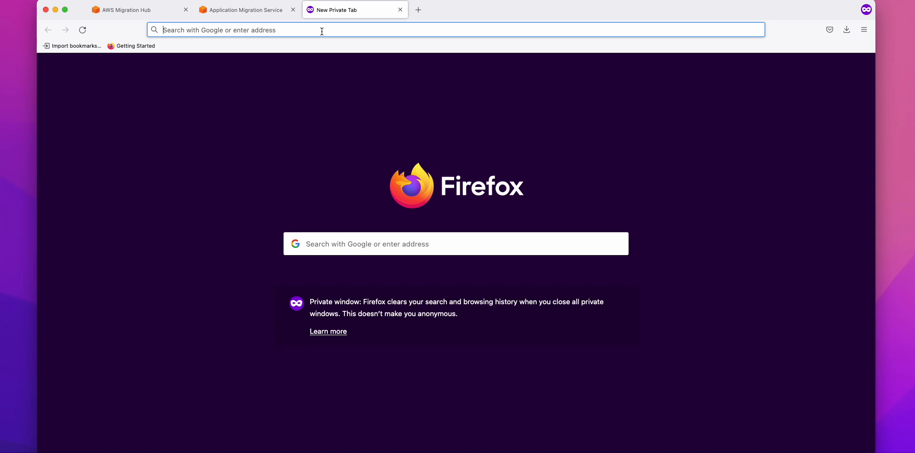
type("aw")
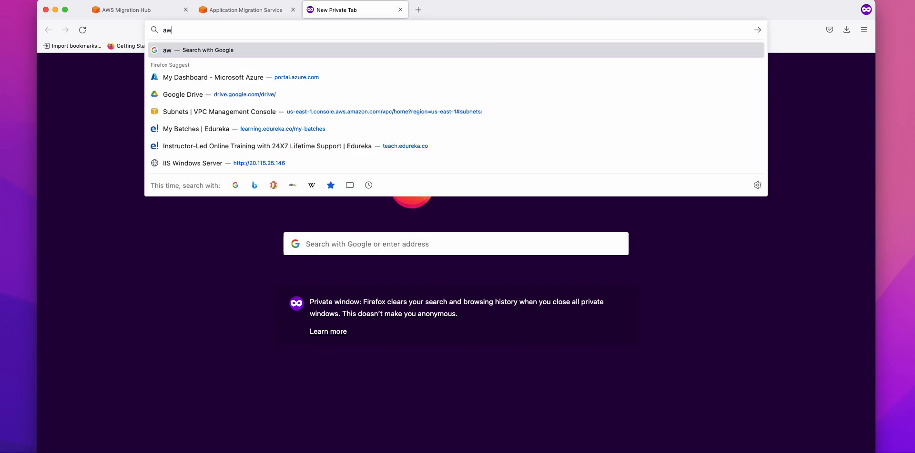
type("s mgn i")
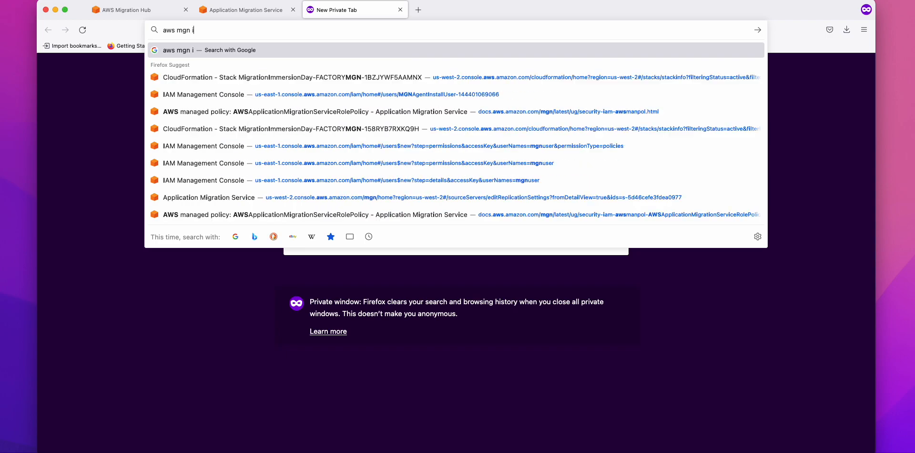
type("agent")
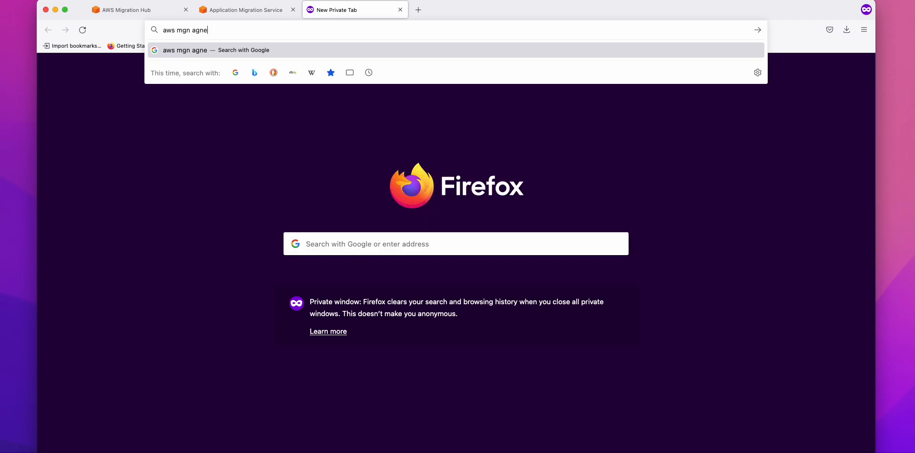
key("BackSpace")
key("BackSpace")
key("BackSpace")
type("ent install")
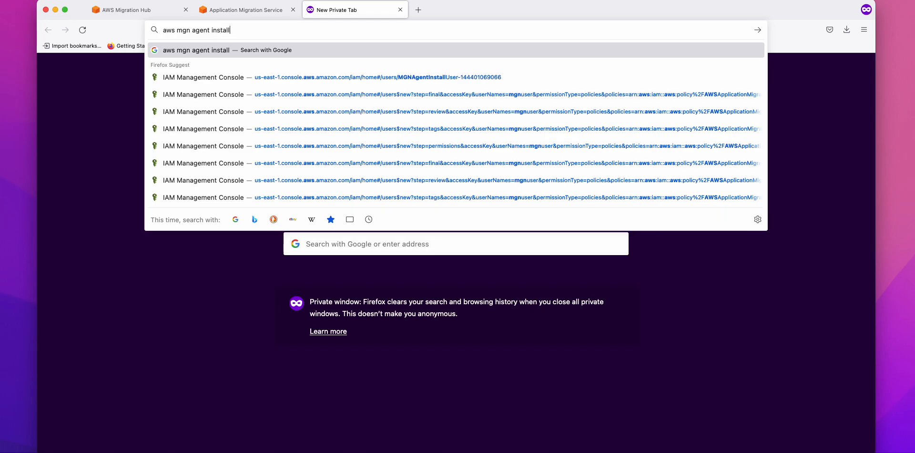
key("Return")
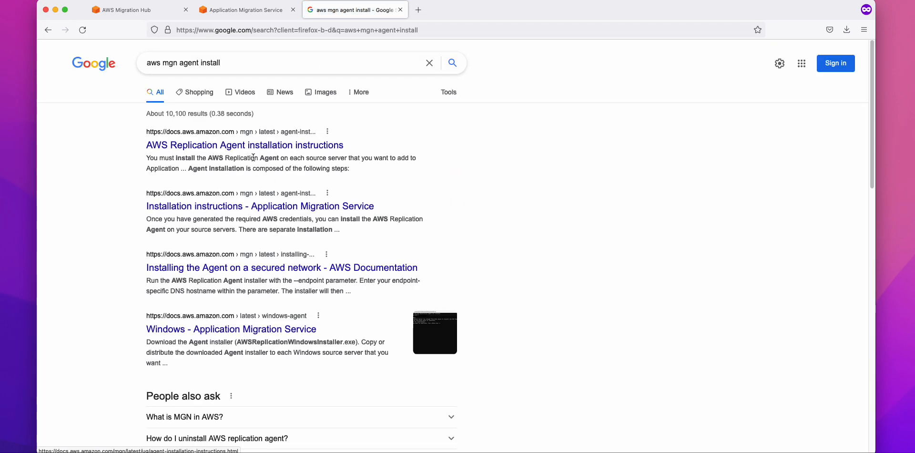
Open the AWS Replication Agent installation instructions for Linux in the AWS documentation
left_click(305, 209)
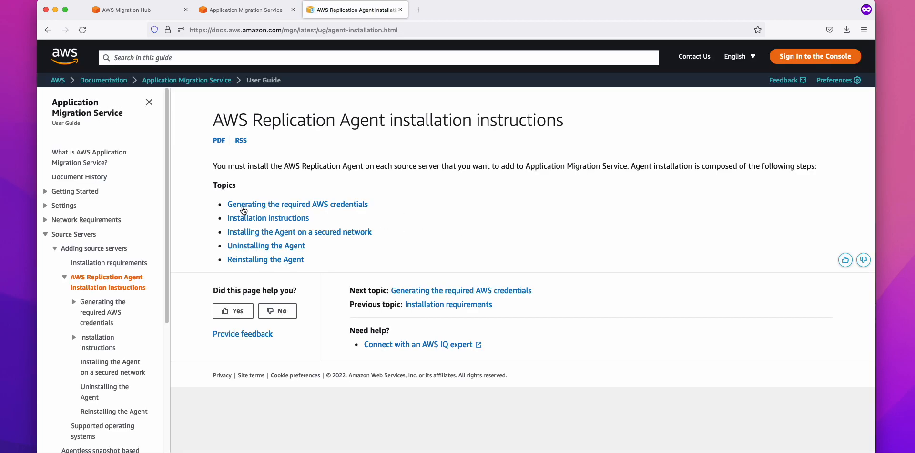
left_click(263, 220)
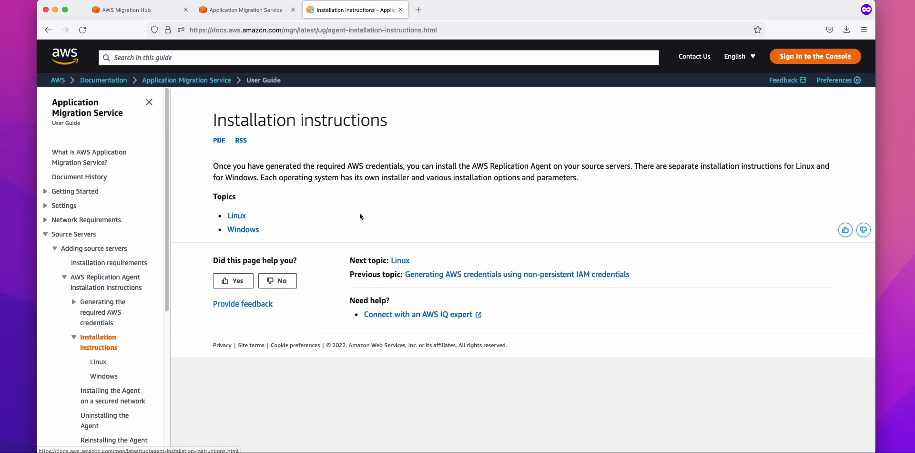
left_click(238, 217)
scroll(388, 221, "down", 10)
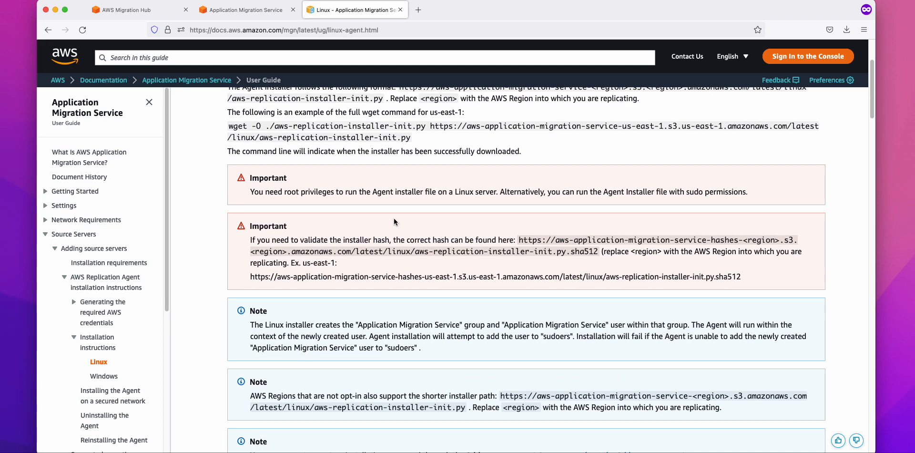
Examine the installer run command and the shorter installer path with its <region> placeholder in the Linux instructions
scroll(386, 220, "down", 6)
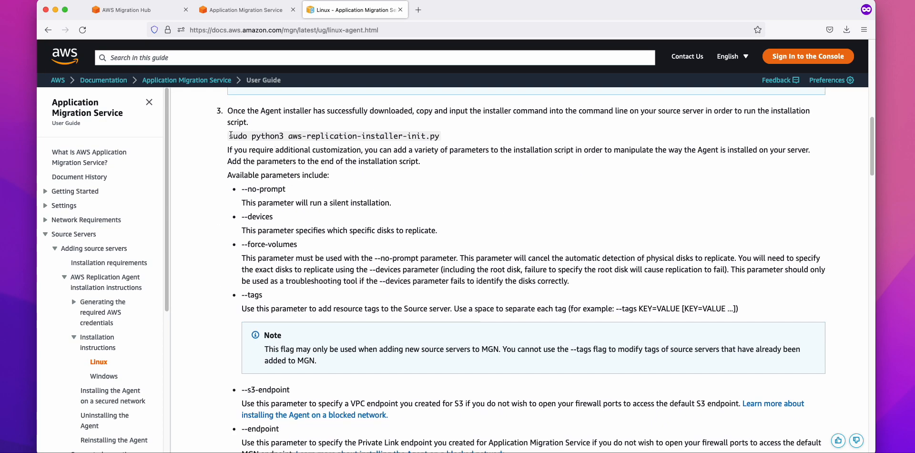
left_click_drag(229, 138, 456, 139)
scroll(469, 189, "up", 6)
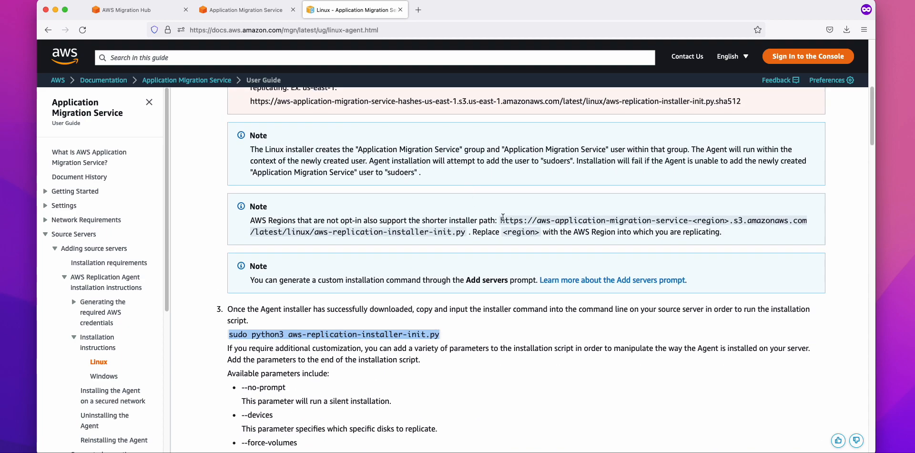
left_click_drag(498, 219, 541, 234)
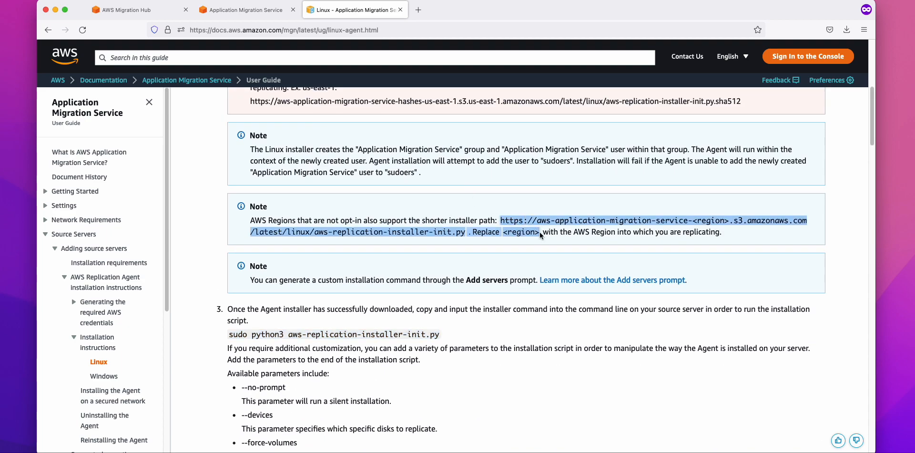
double_click(513, 232)
mouse_move(696, 220)
left_mouse_down()
mouse_move(729, 217)
mouse_move(694, 219)
left_mouse_up()
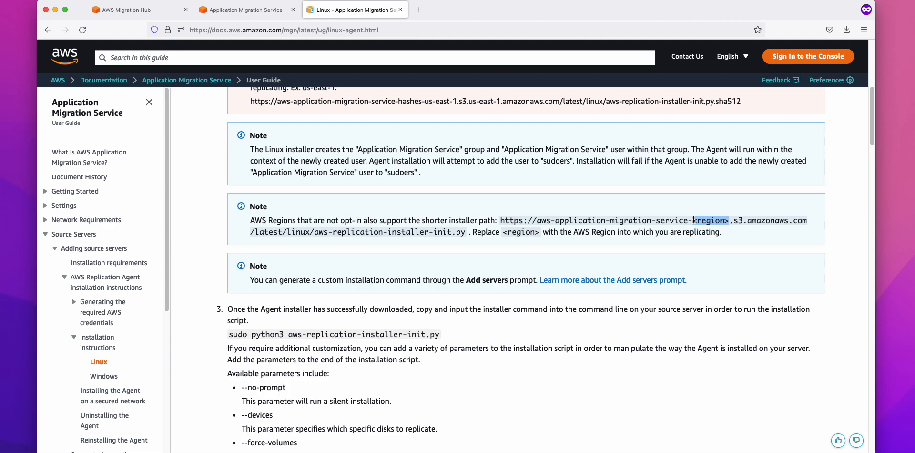
left_click(705, 220)
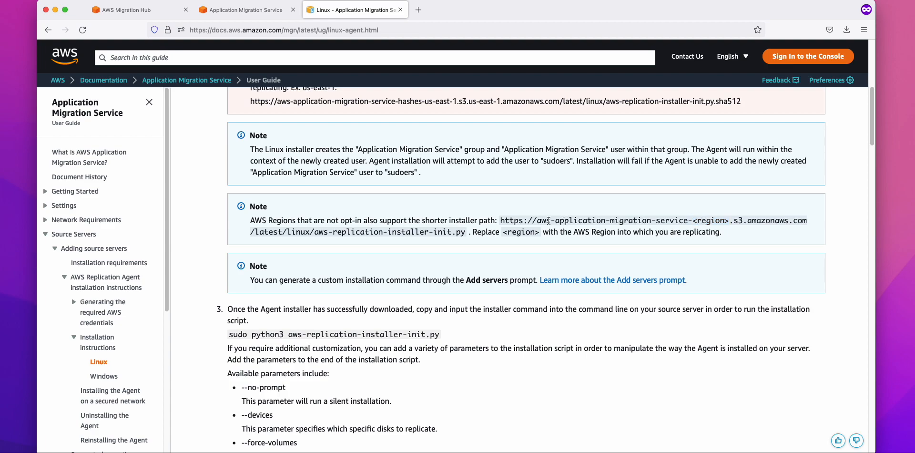
mouse_move(504, 221)
left_mouse_down()
mouse_move(486, 232)
mouse_move(508, 232)
left_mouse_up()
left_click(517, 213)
scroll(528, 205, "up", 4)
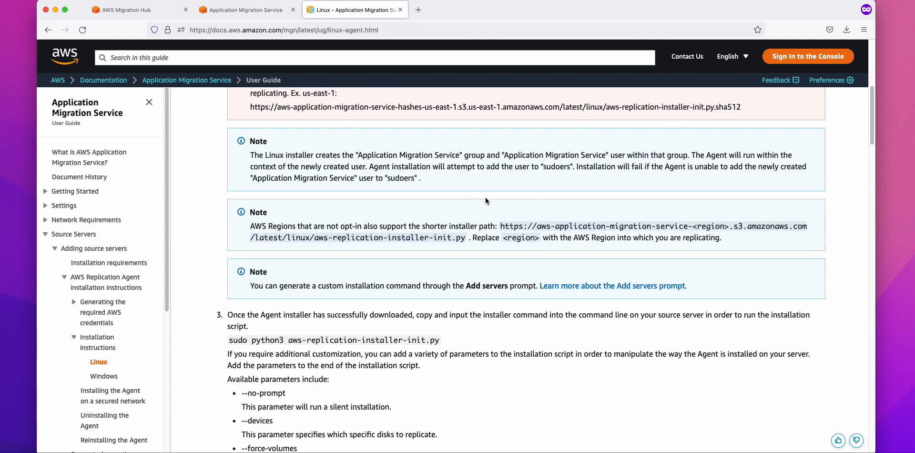
scroll(545, 159, "down", 3)
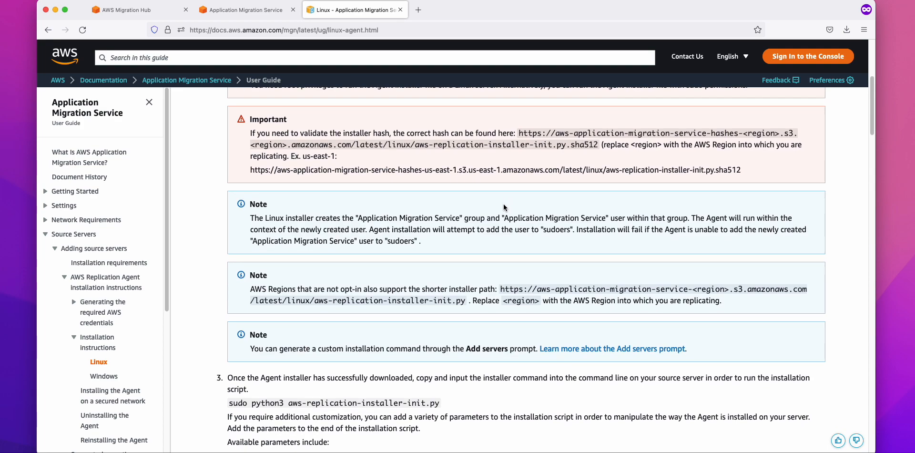
Examine the shorter installer path, the installer run command and the available parameters in the Linux instructions, and close the documentation
left_click_drag(299, 235, 480, 247)
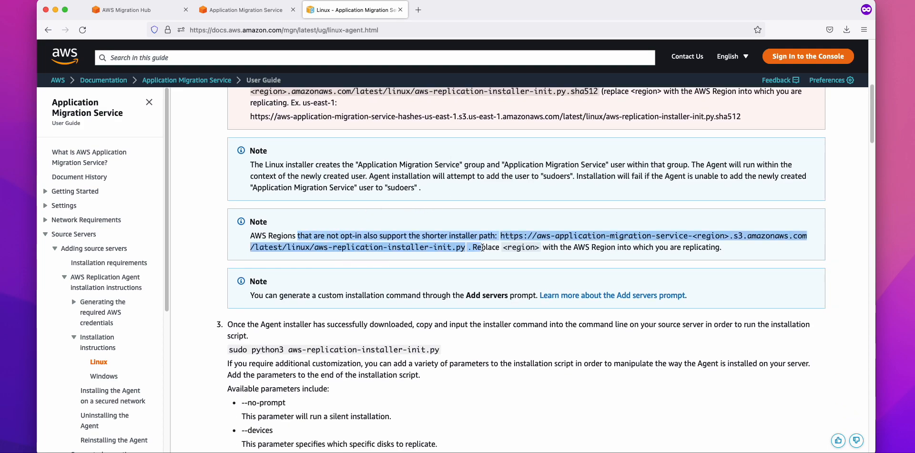
left_click(481, 247)
scroll(335, 250, "down", 4)
left_click_drag(229, 258, 465, 261)
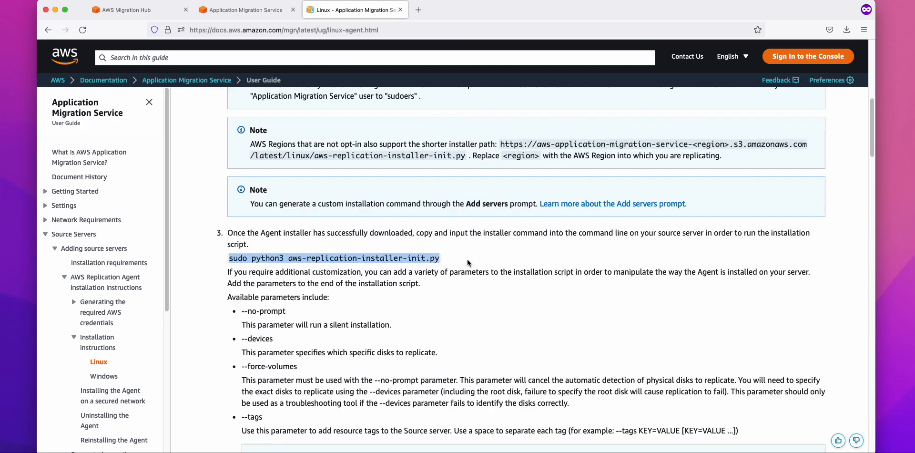
scroll(501, 248, "down", 9)
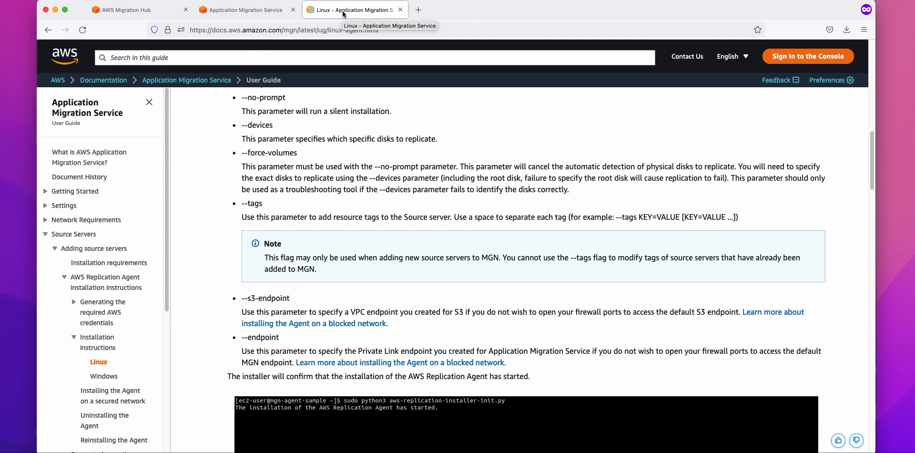
scroll(353, 142, "up", 10)
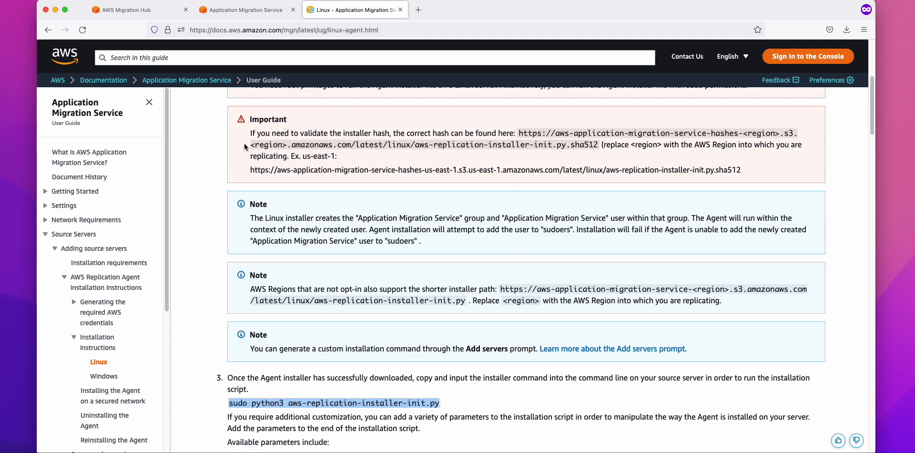
scroll(243, 149, "up", 3)
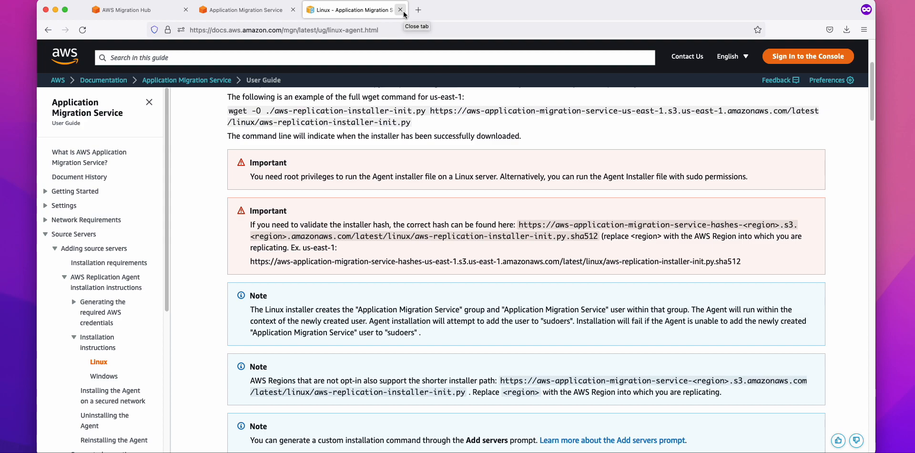
left_click(403, 14)
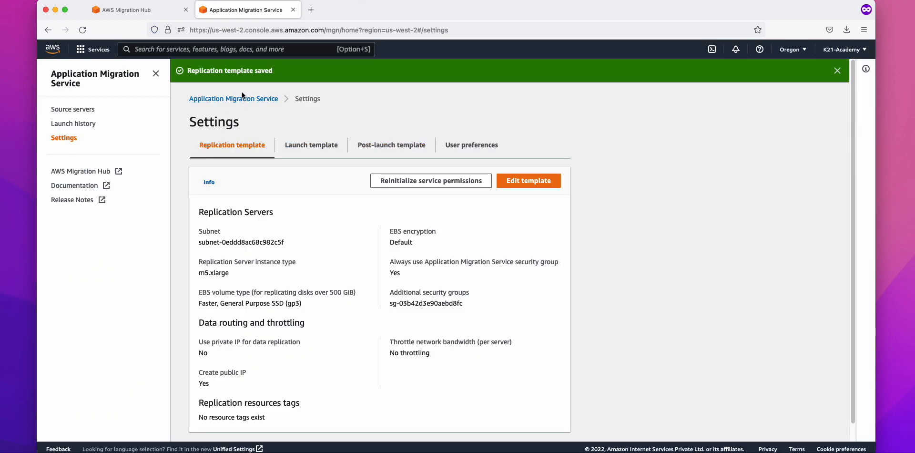
Dismiss the service credentials update notice on the source servers list and check the launch history
left_click(79, 111)
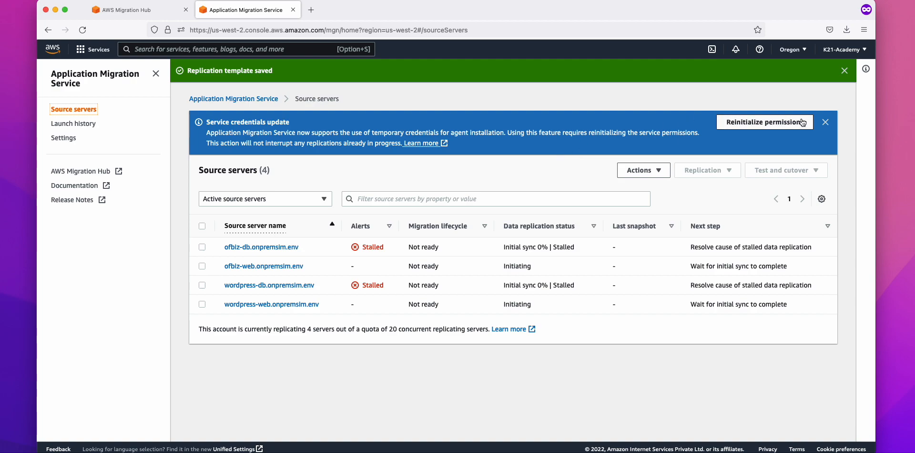
left_click(825, 122)
left_click(202, 182)
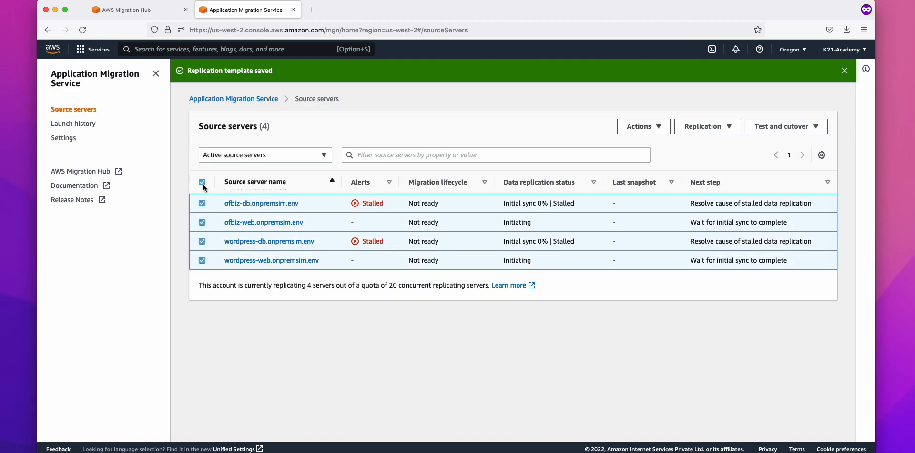
left_click(93, 124)
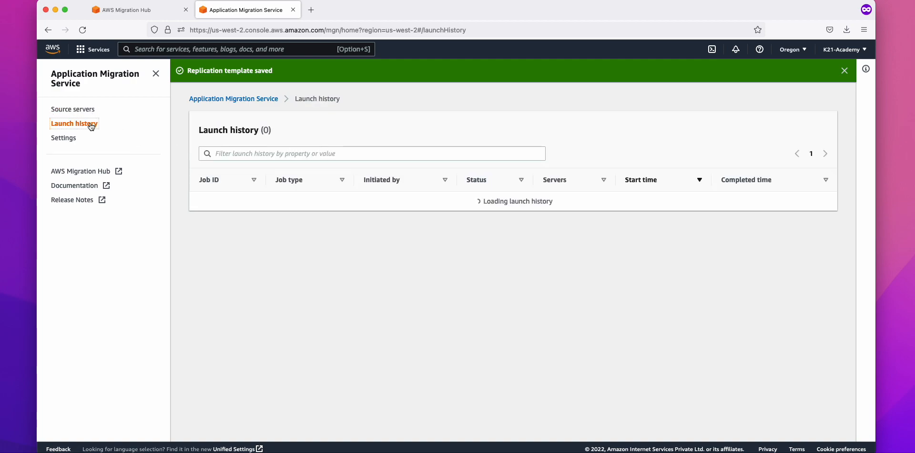
left_click(86, 109)
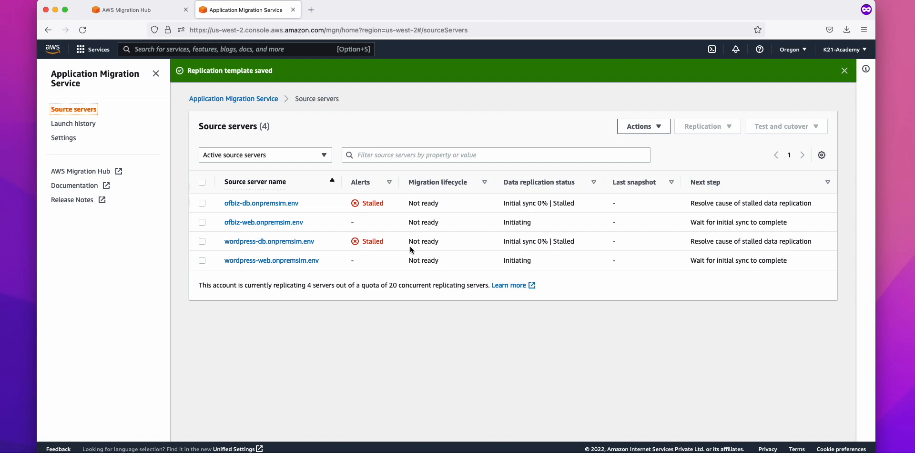
Examine the data replication status and replication initiation steps of wordpress-db.onpremsim.env, and return to the source servers list
left_click(267, 241)
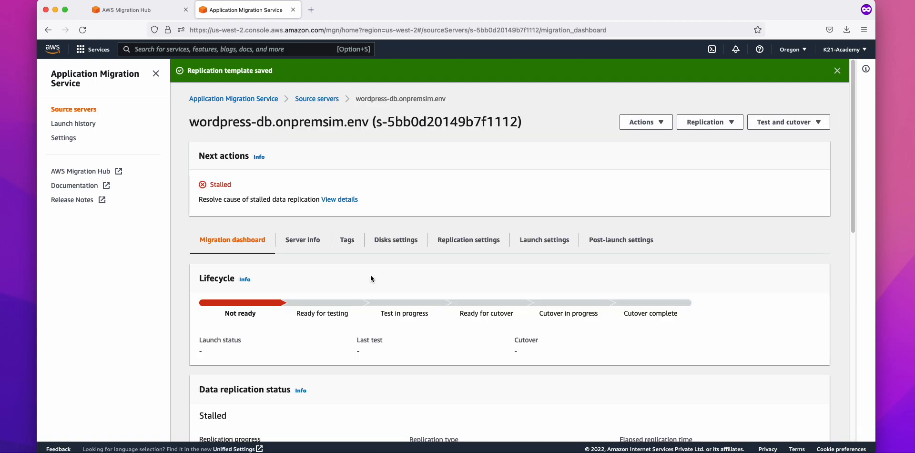
scroll(367, 276, "down", 5)
scroll(299, 308, "down", 4)
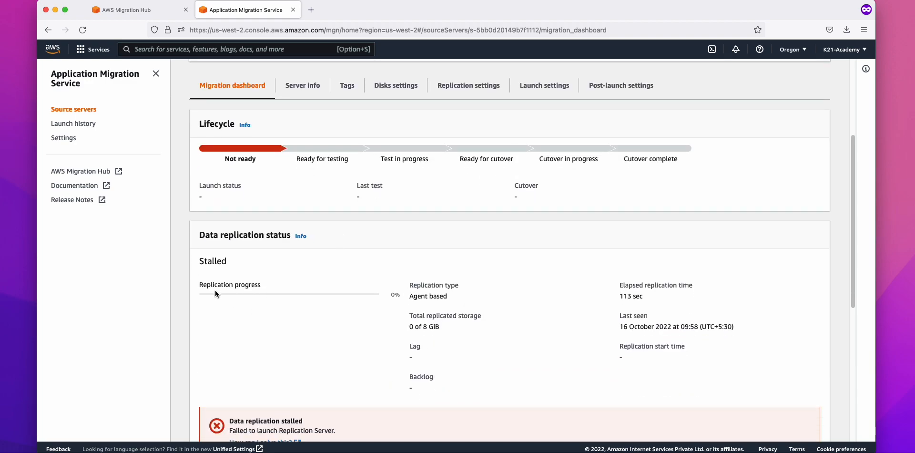
left_click_drag(230, 284, 342, 284)
left_click(343, 284)
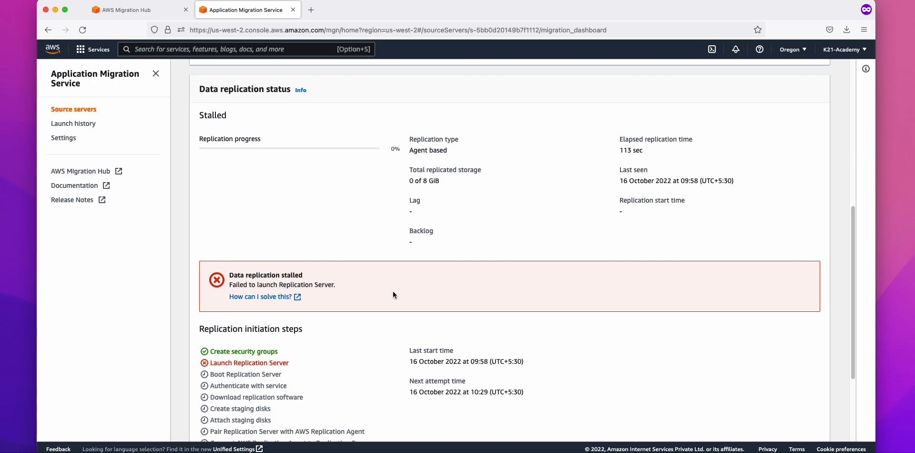
scroll(298, 341, "down", 1)
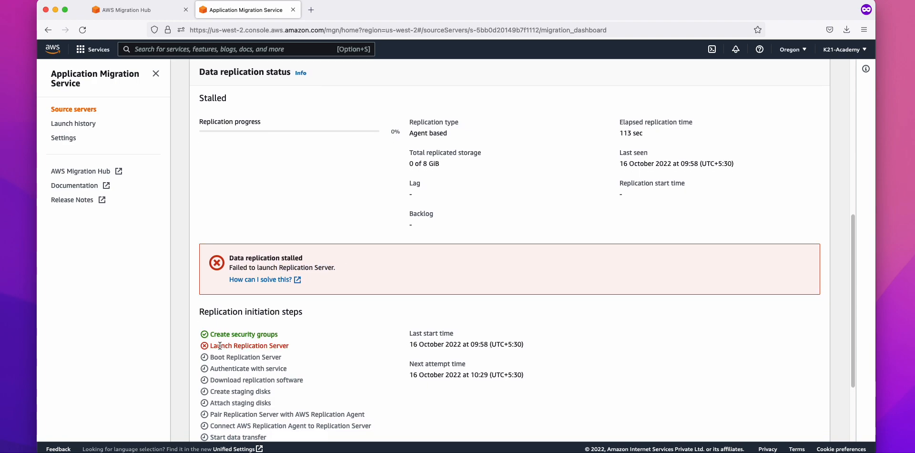
scroll(370, 332, "up", 10)
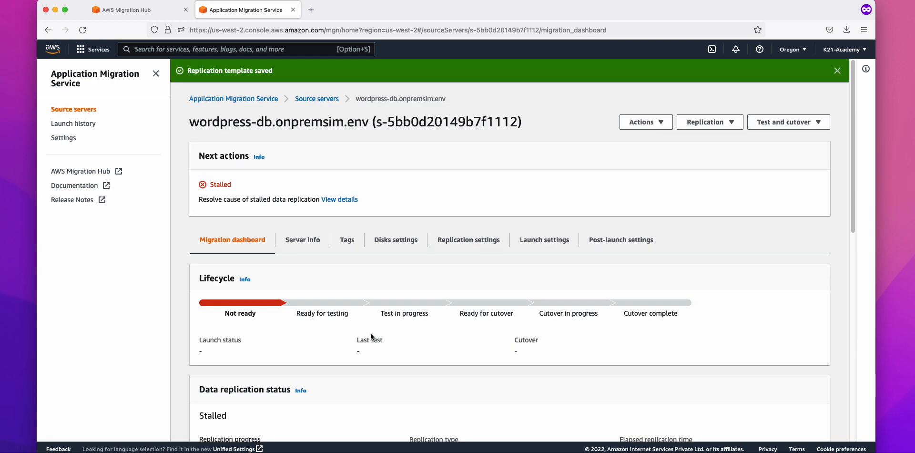
left_click(328, 100)
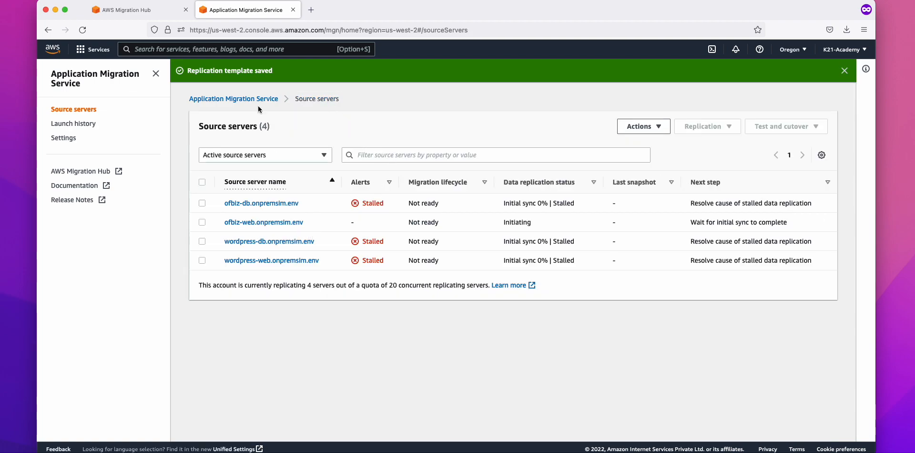
Set the Replication Server instance type in the replication template to t3.small and save the template
left_click(64, 137)
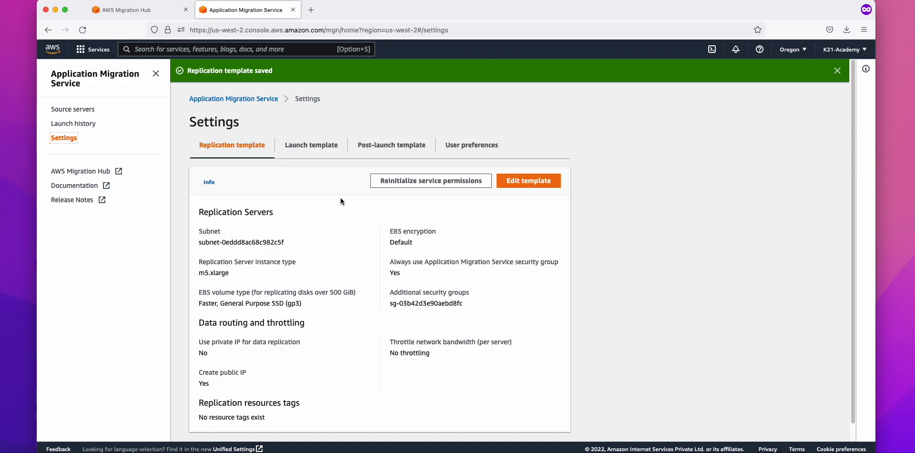
left_click(531, 184)
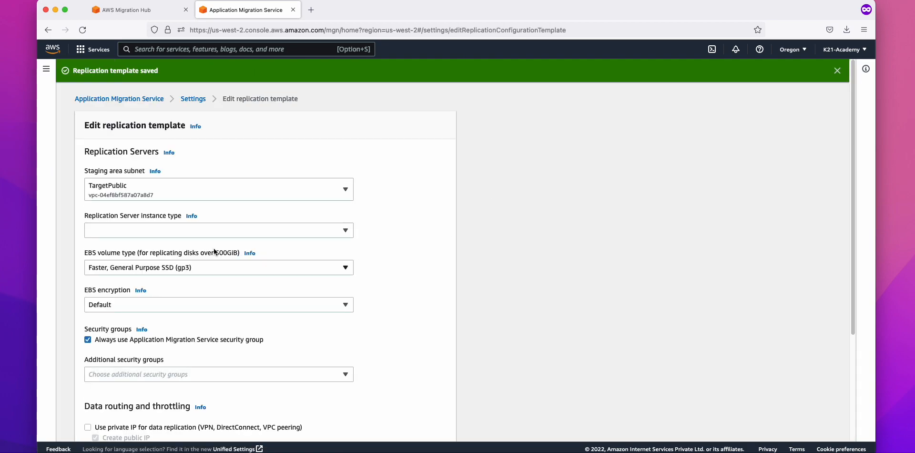
left_click(182, 234)
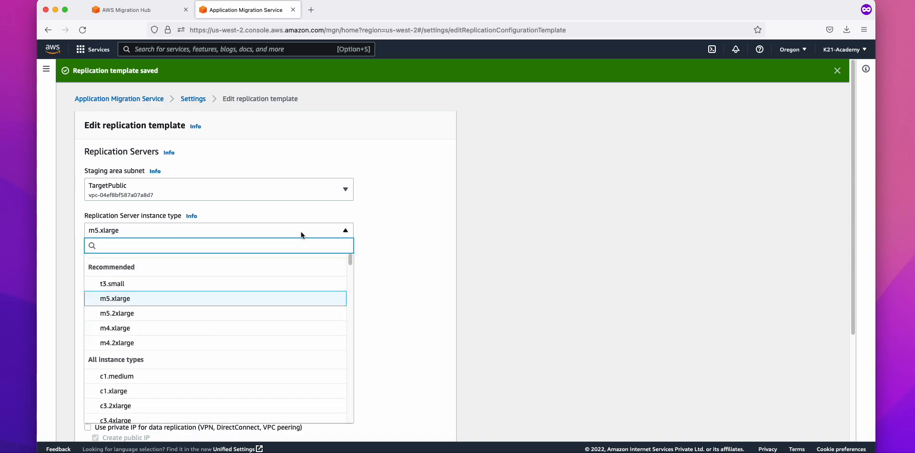
left_click(114, 284)
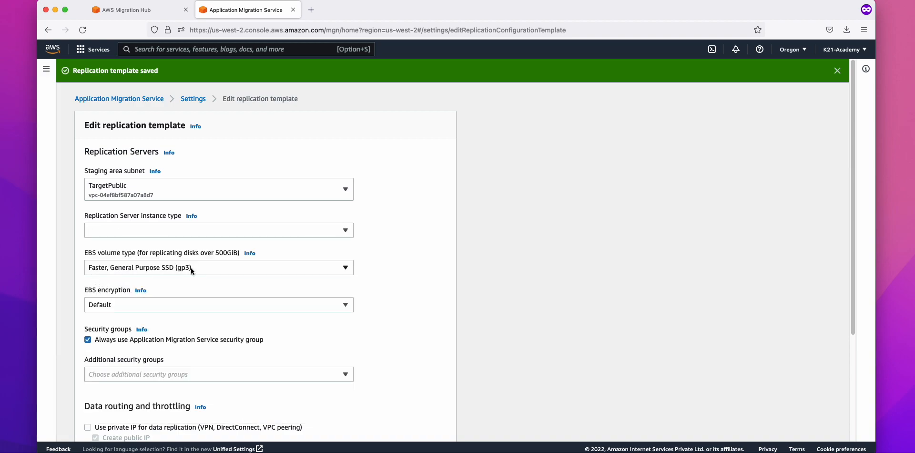
scroll(423, 290, "down", 5)
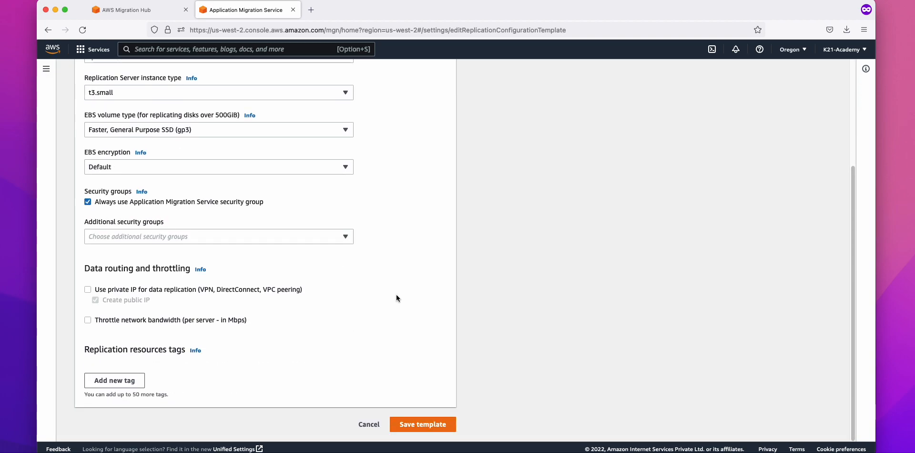
left_click(452, 424)
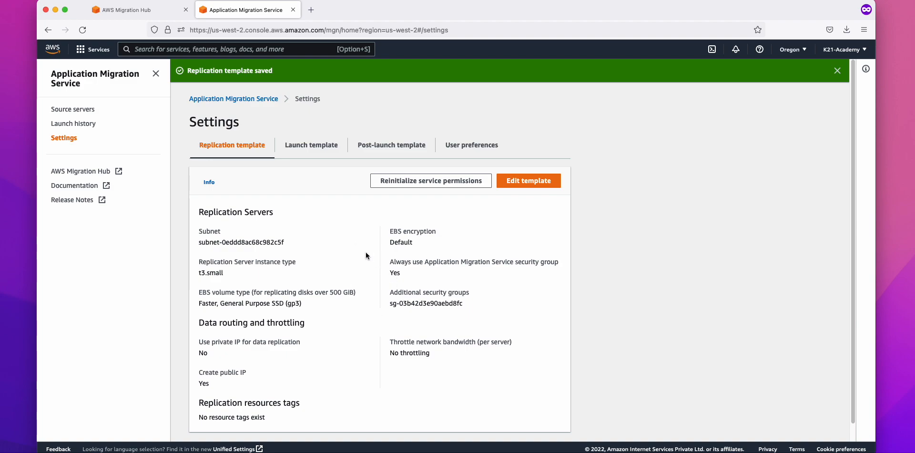
scroll(449, 274, "down", 1)
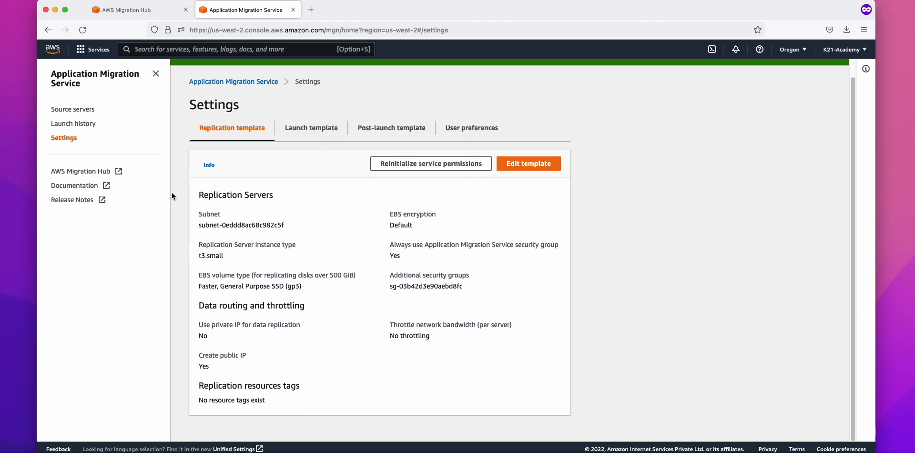
Look at the launch history and examine the replication initiation steps of source server ofbiz-db.onpremsim.env
left_click(75, 124)
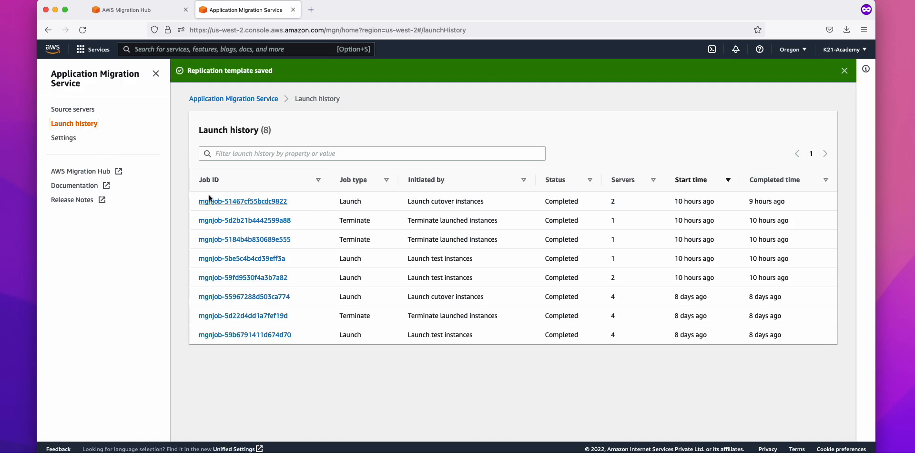
left_click(73, 111)
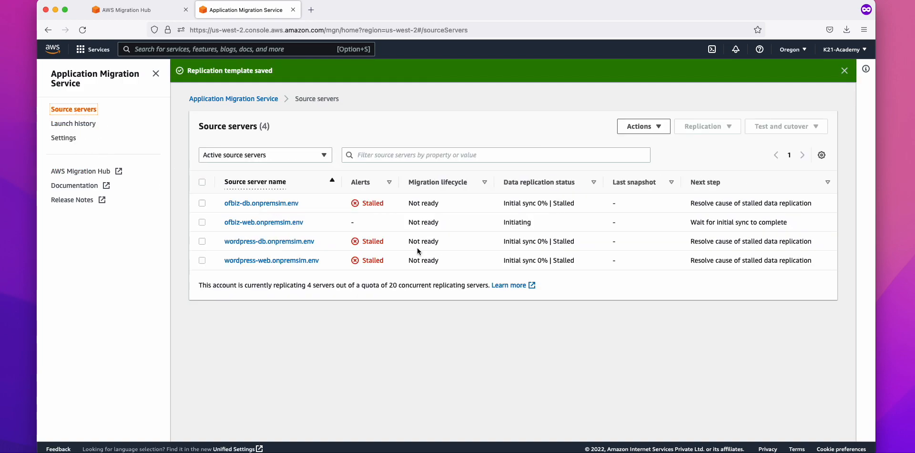
left_click(257, 203)
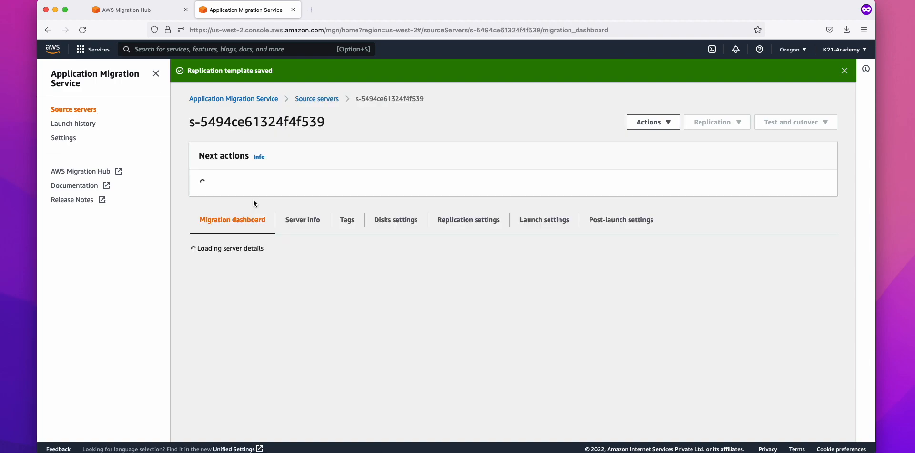
scroll(394, 321, "down", 5)
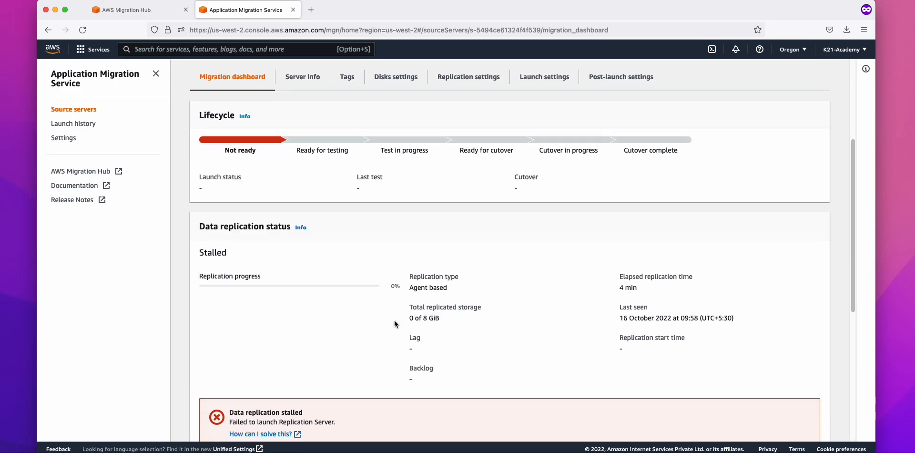
scroll(394, 323, "down", 3)
left_click_drag(210, 251, 291, 252)
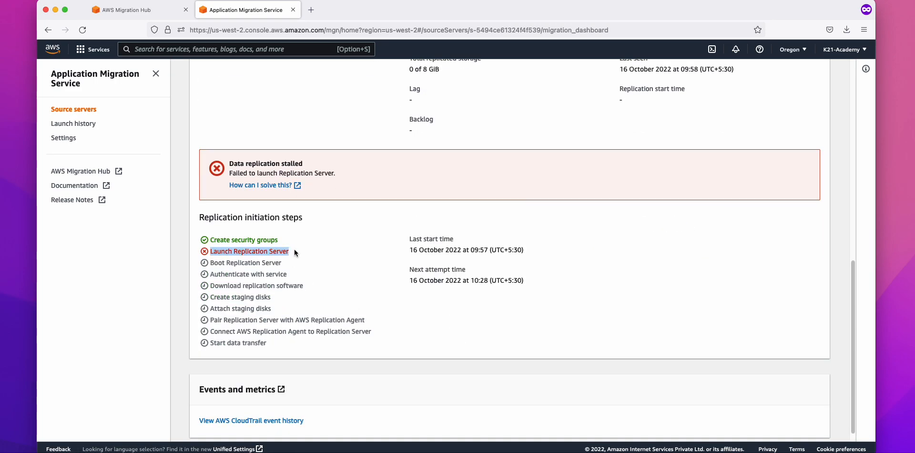
View the troubleshooting documentation linked from ofbiz-db's replication error, close it, and return to the source servers list
left_click_drag(253, 173, 267, 186)
left_click(267, 185)
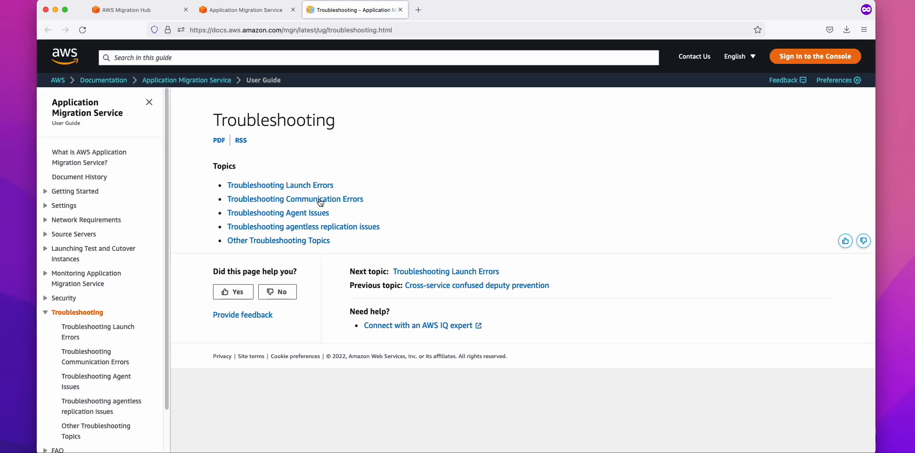
left_click(399, 10)
scroll(453, 192, "up", 5)
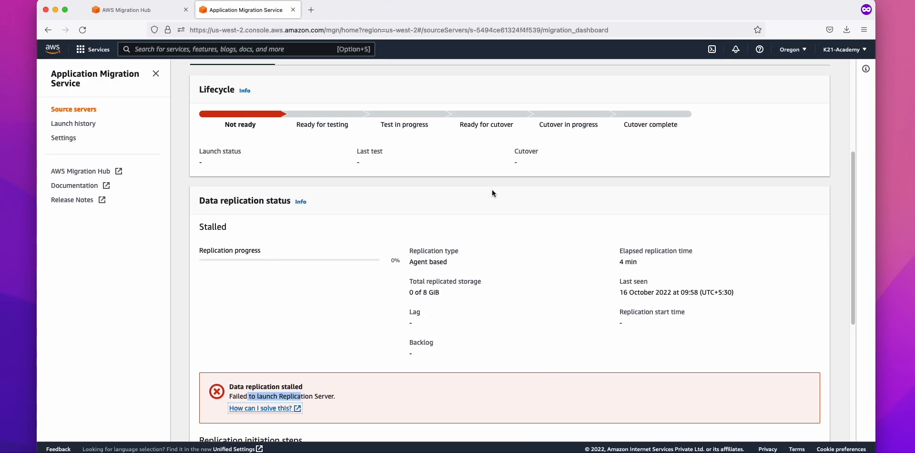
scroll(492, 190, "up", 5)
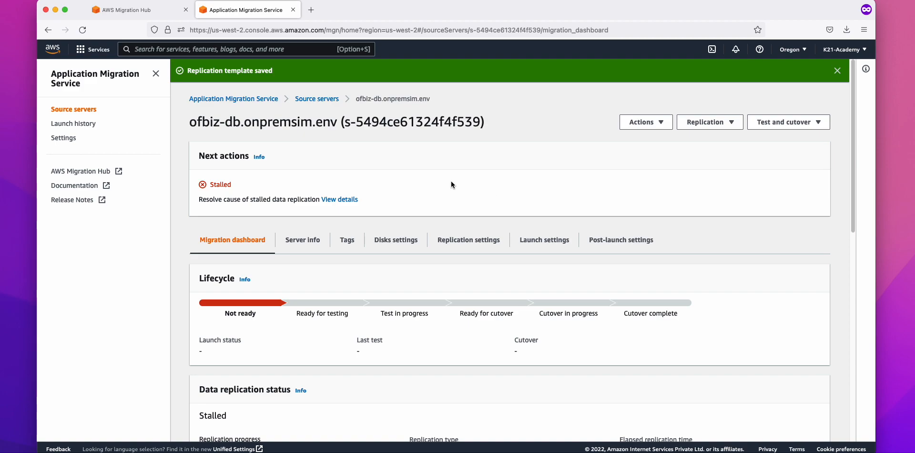
left_click(318, 102)
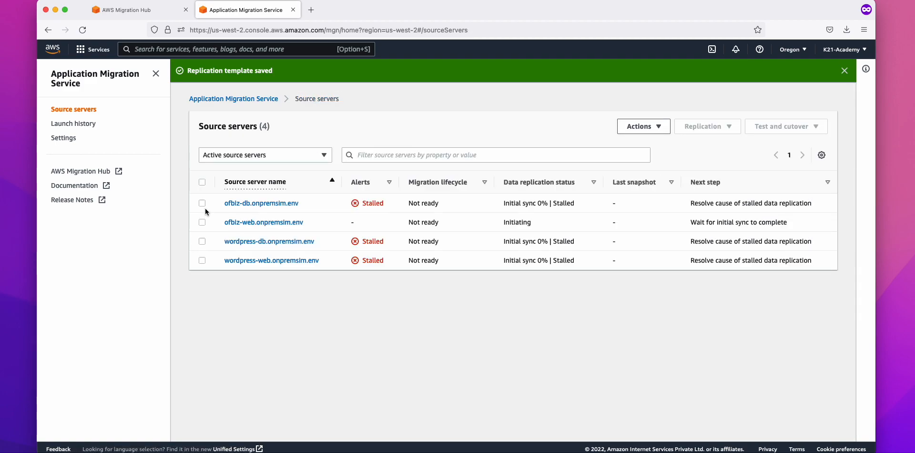
Select all four source servers and try to stop their data replication
left_click(202, 182)
left_click(686, 127)
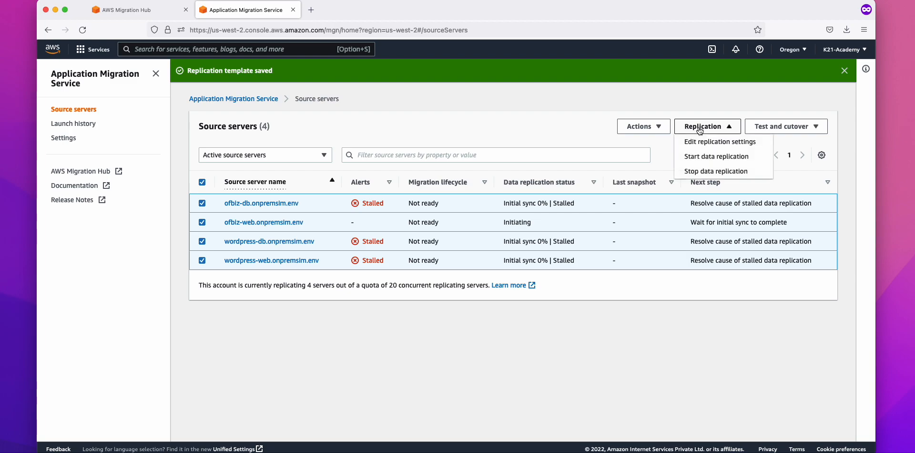
left_click(706, 172)
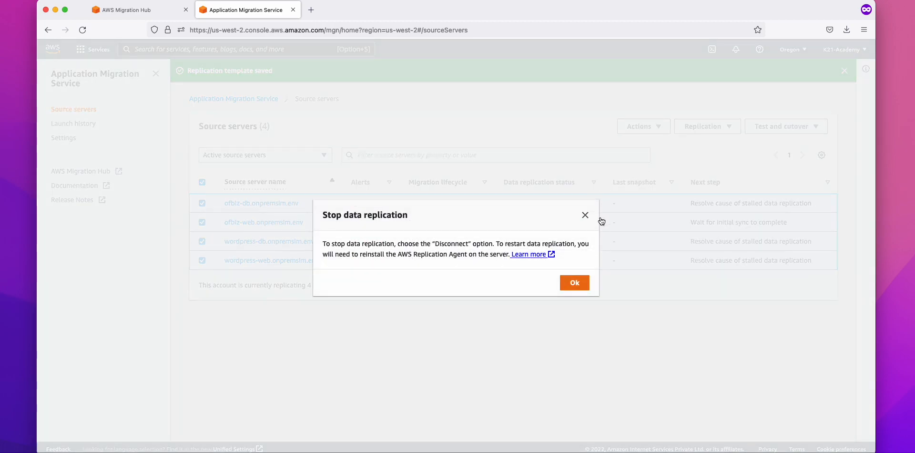
left_click(584, 214)
Disconnect all four selected source servers from Application Migration Service and confirm the disconnection
left_click(700, 128)
left_click(650, 128)
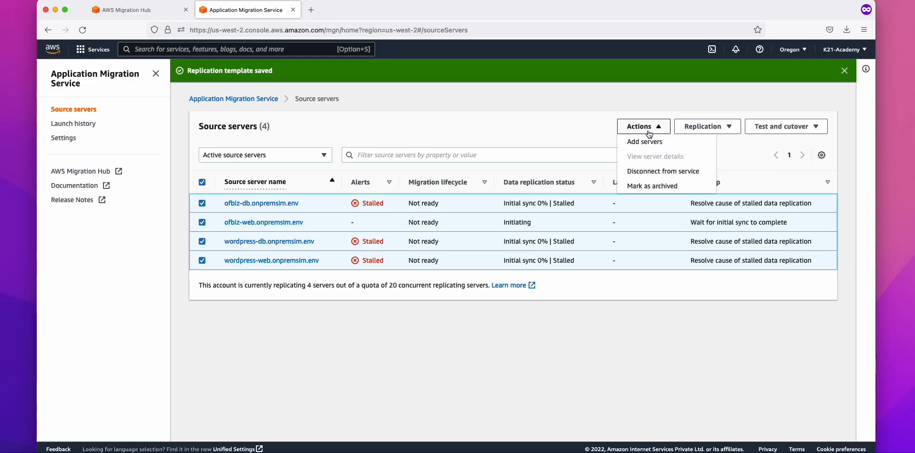
left_click(658, 173)
left_click(565, 315)
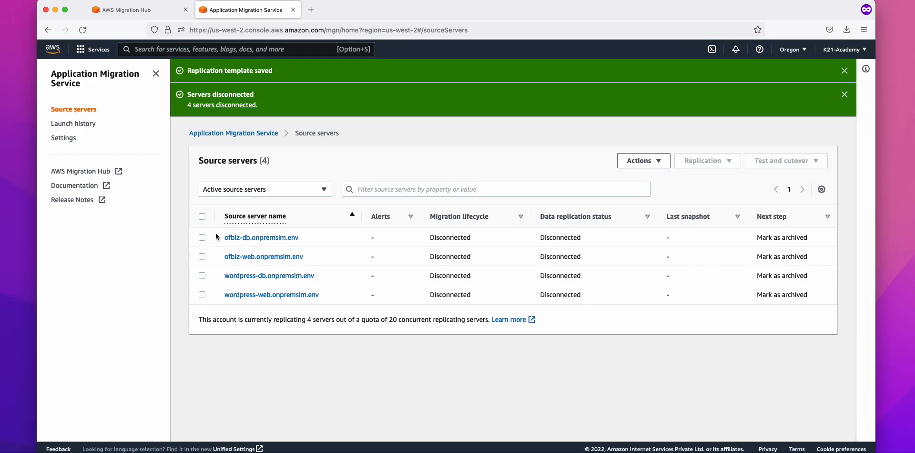
Select all four disconnected source servers and mark them as archived
left_click(202, 216)
left_click(641, 161)
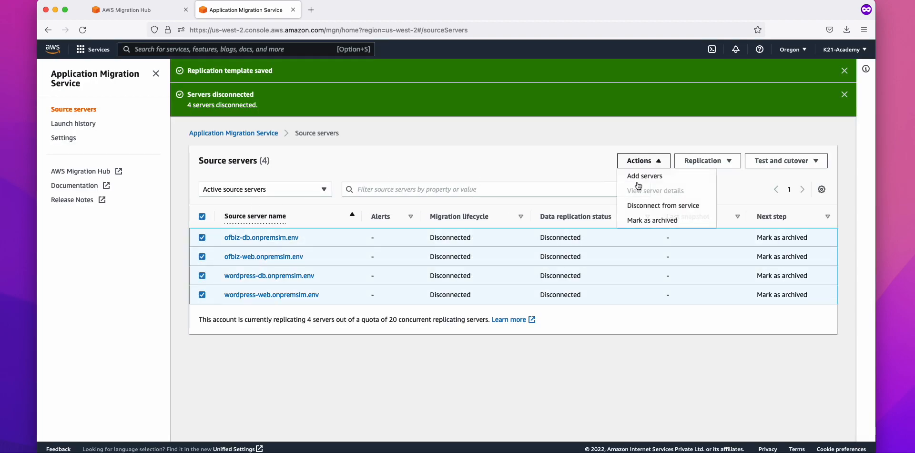
left_click(653, 222)
left_click(554, 304)
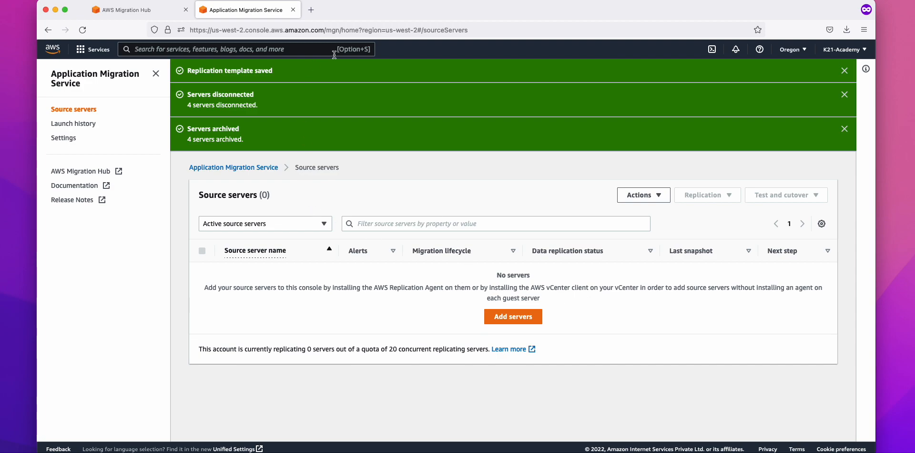
Switch to the remote desktop and rerun sudo python aws-replication-installer-init.py on ofbiz-db, entering us-west-2 as the AWS region
key("super+Tab")
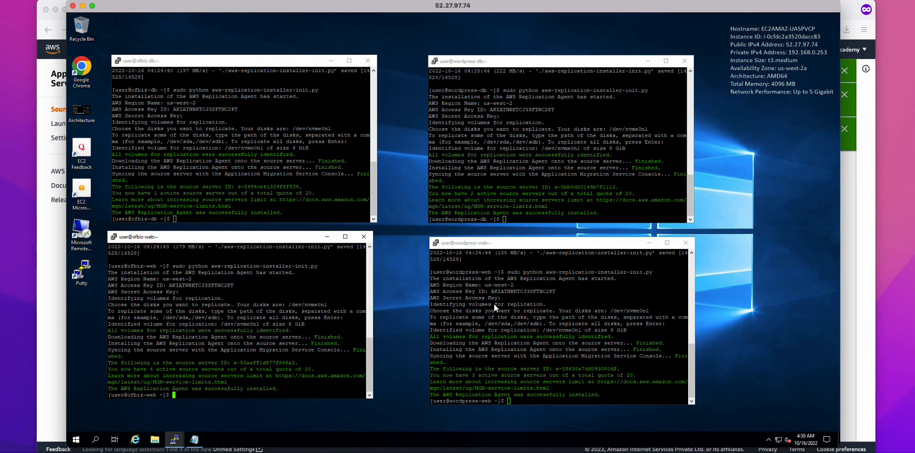
left_click(281, 217)
key("Up")
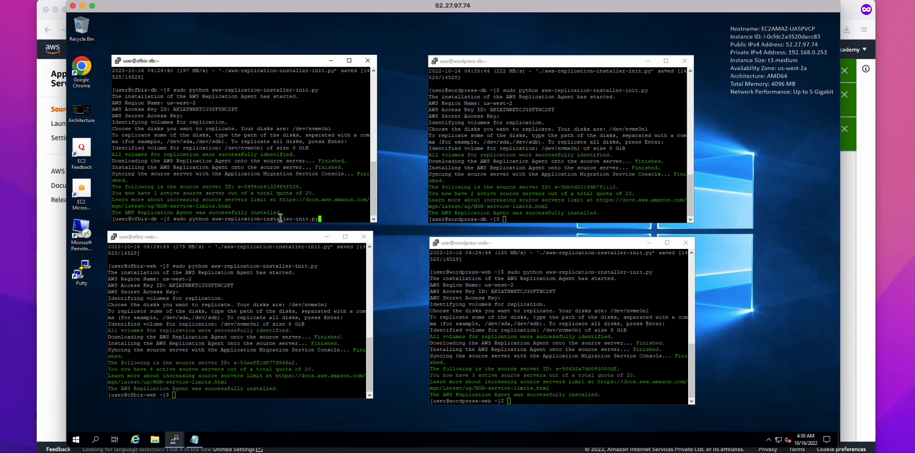
key("Return")
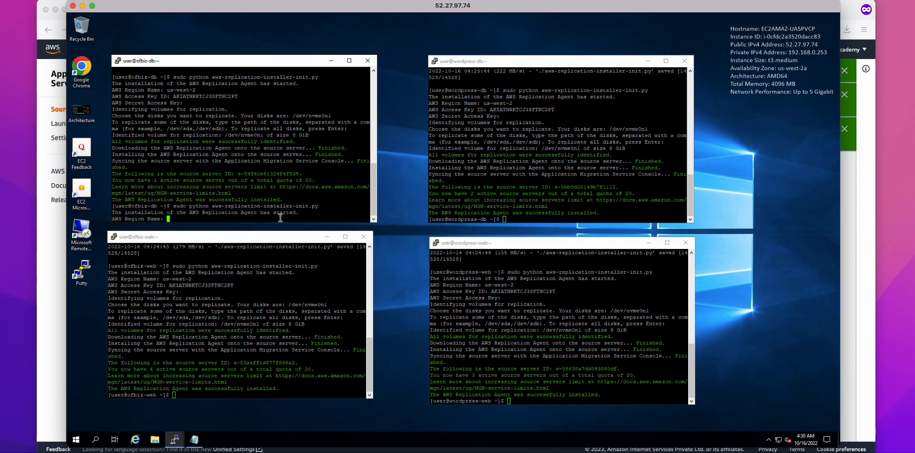
type("us-west-2")
key("Return")
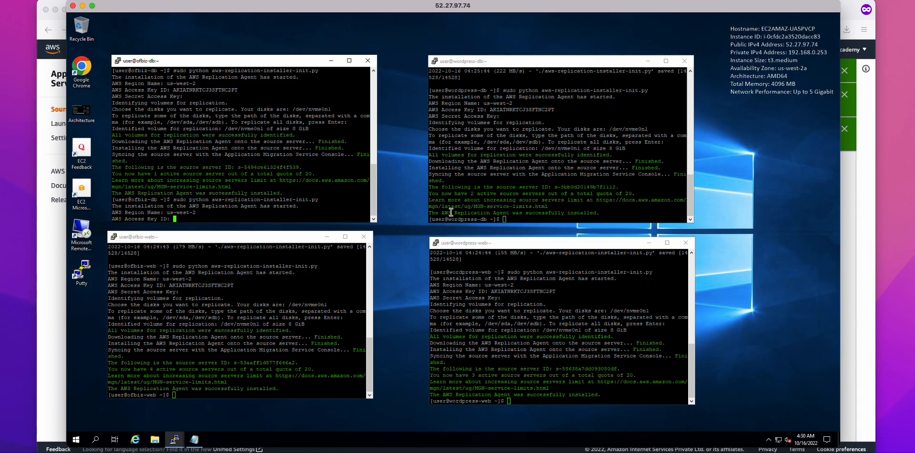
Rerun the replication agent installer on wordpress-db with us-west-2 as the AWS region
left_click(509, 219)
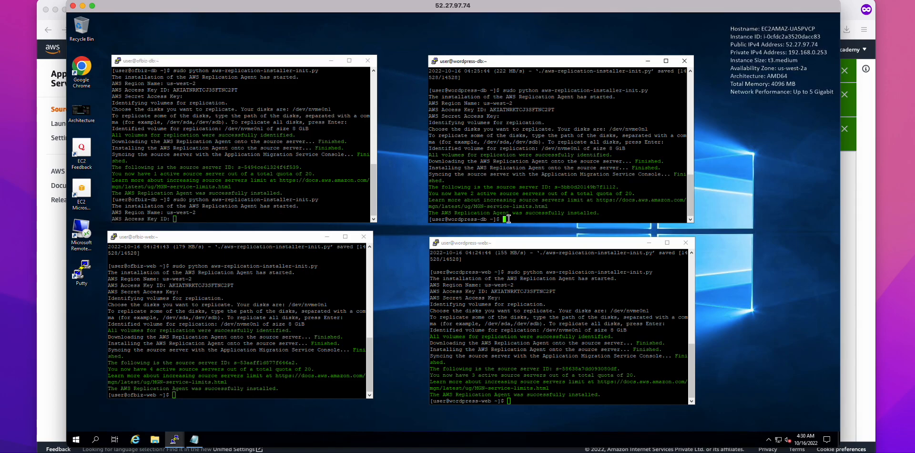
key("Up")
key("Return")
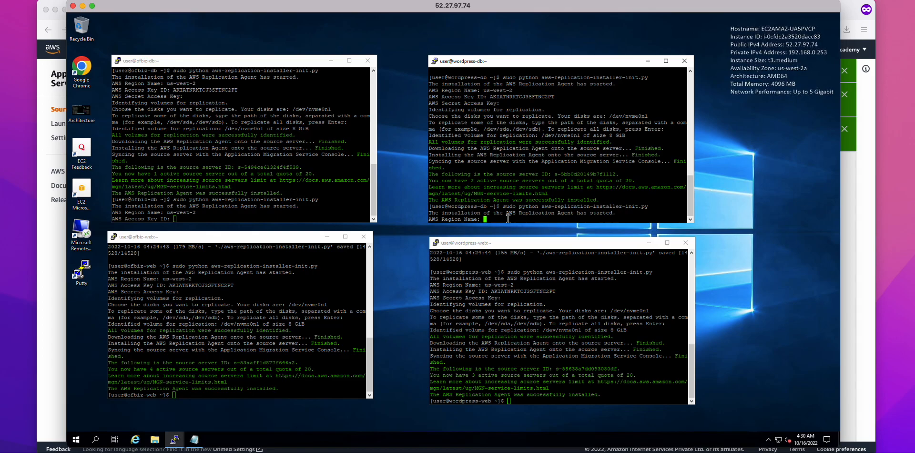
type("us-west-2")
key("Return")
Rerun the replication agent installer on ofbiz-web with us-west-2 as the AWS region
left_click(274, 362)
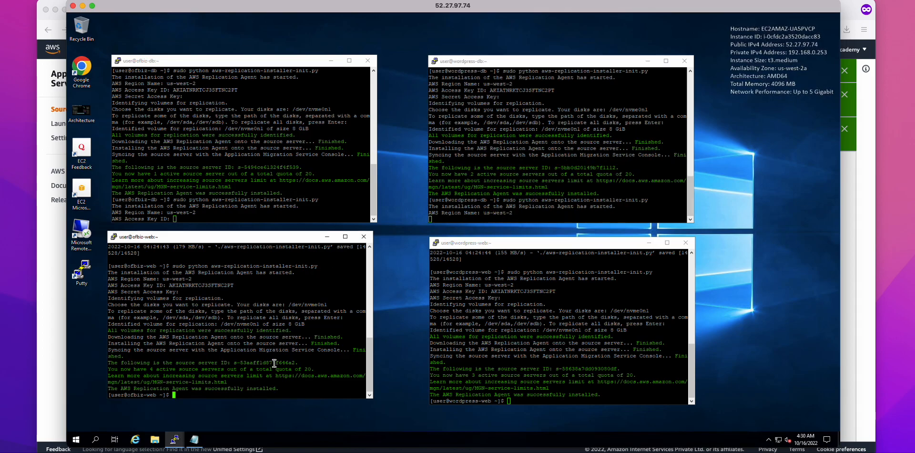
key("Up")
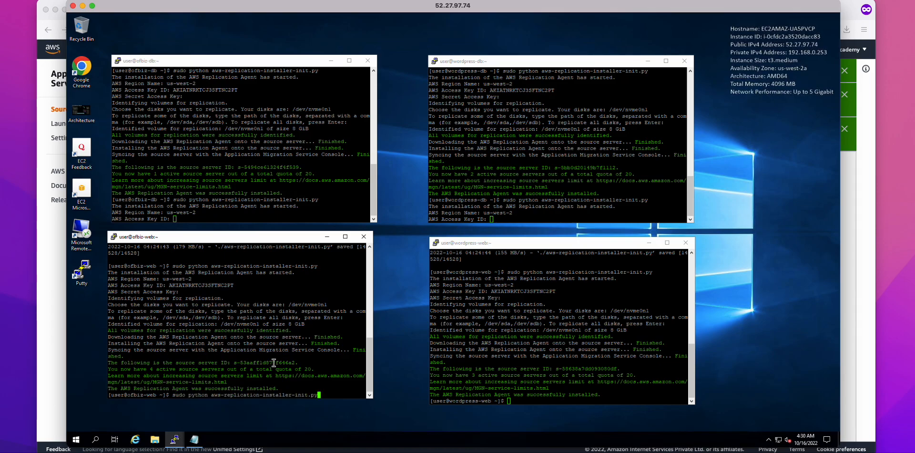
key("Return")
type("us-we")
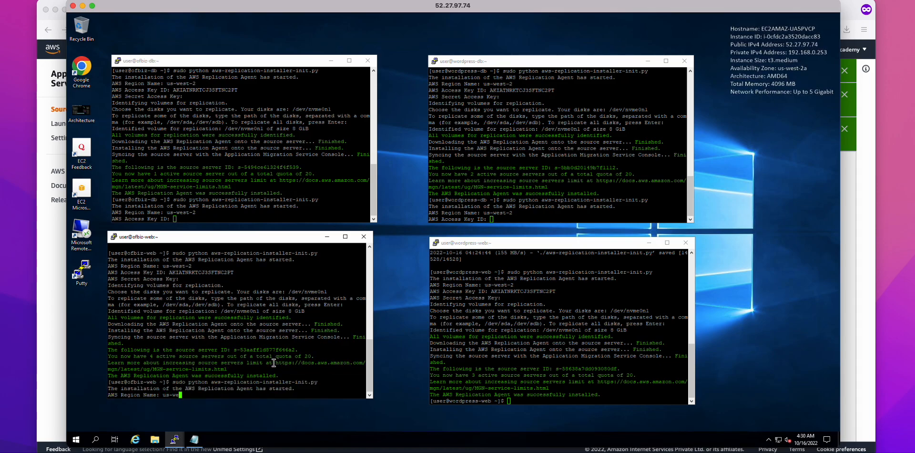
type("st-2")
key("Return")
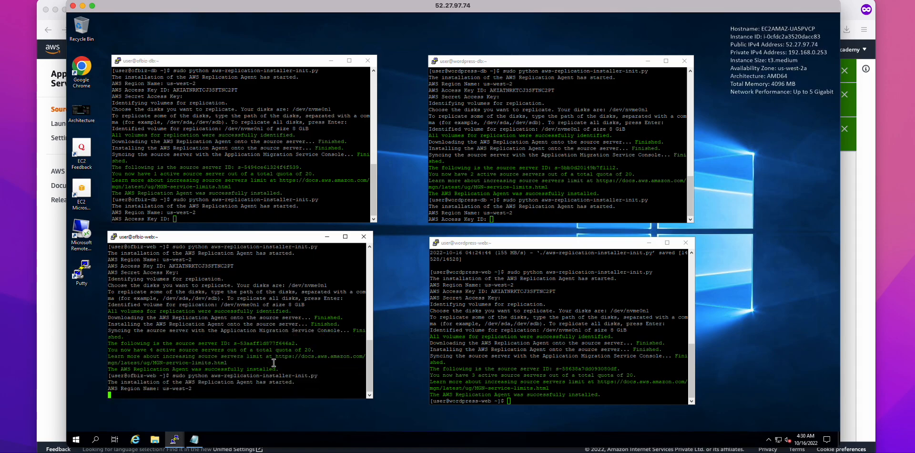
Rerun the replication agent installer on wordpress-web with us-west-2 as the AWS region
left_click(578, 370)
key("Up")
key("Return")
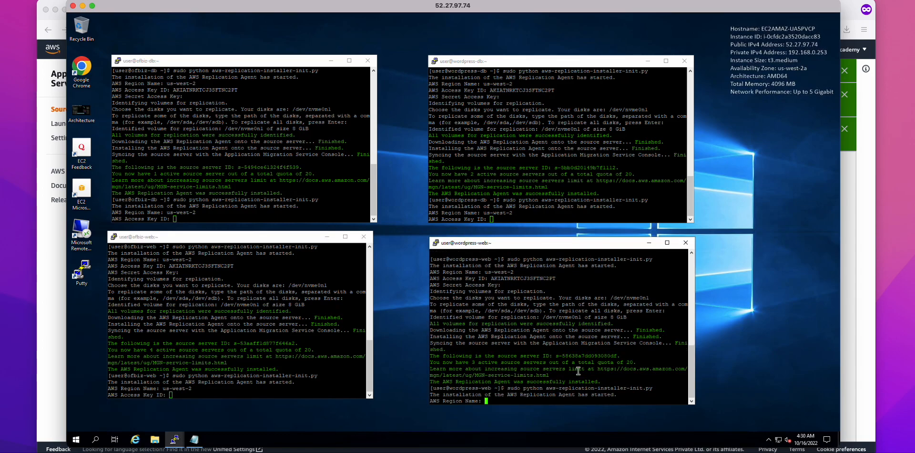
type("us-west-2")
key("Return")
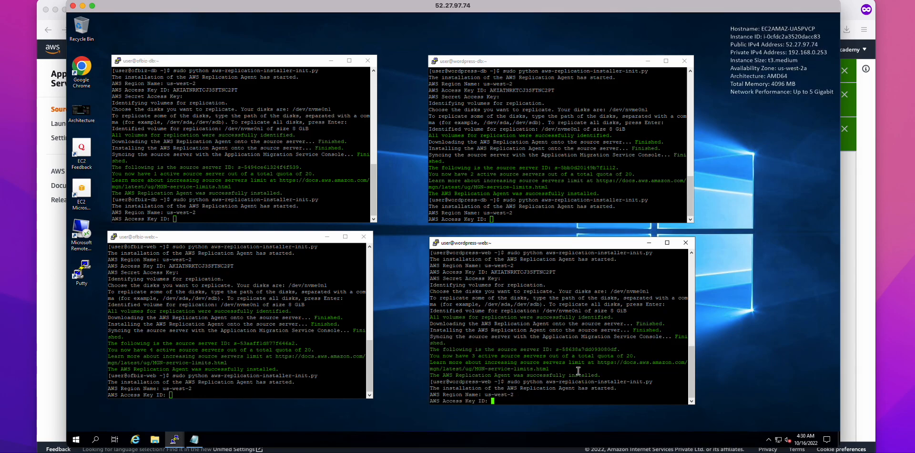
Copy the MGN user's access key ID from Notepad and submit it to the installers on ofbiz-db and wordpress-db
left_click(195, 439)
double_click(154, 168)
key("super+c")
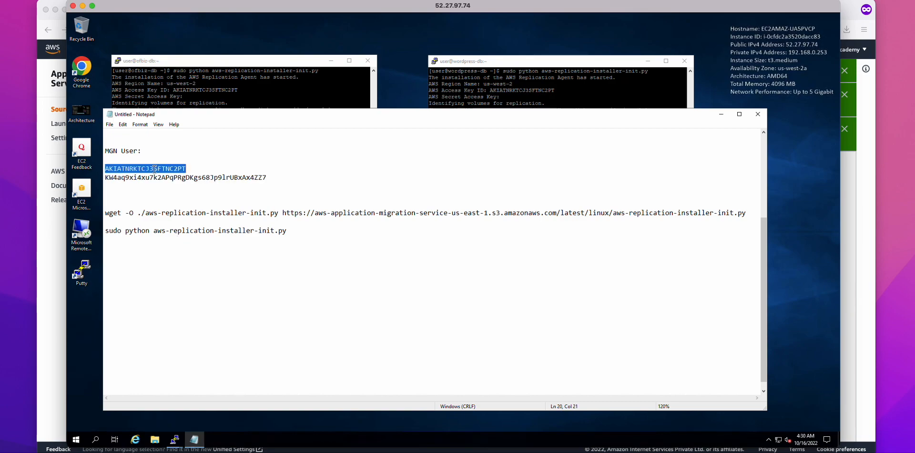
left_click(198, 82)
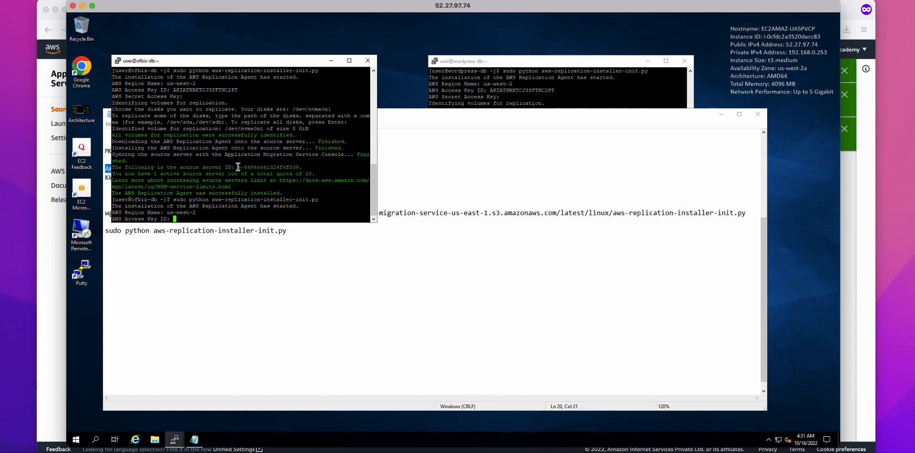
right_click(239, 211)
key("Return")
left_click(491, 101)
right_click(476, 133)
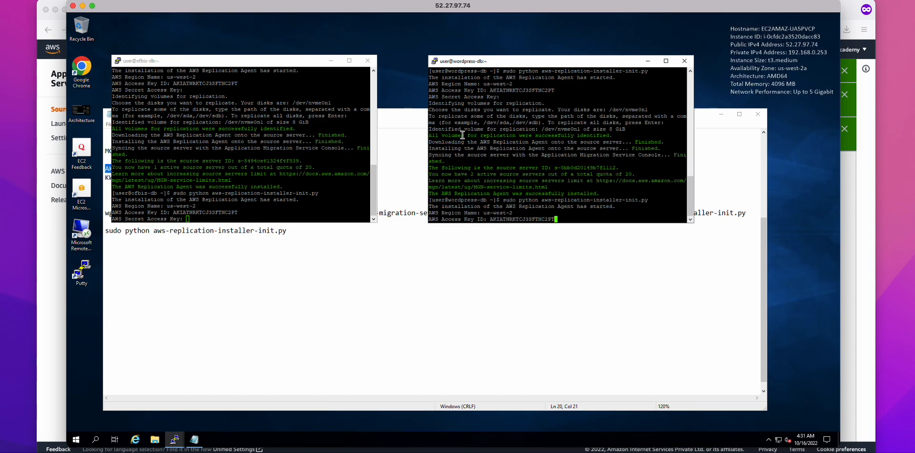
key("Return")
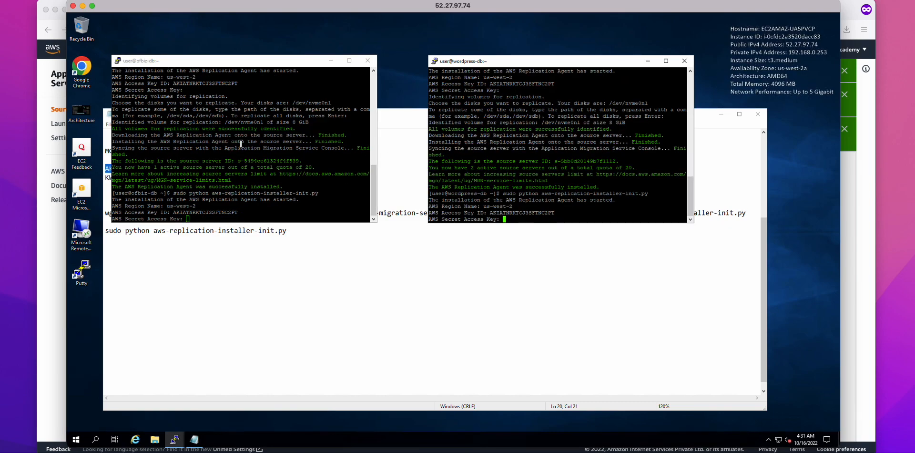
Put Notepad out of the way and submit the copied access key ID to the installers on ofbiz-web and wordpress-web
left_click(411, 166)
left_click(721, 114)
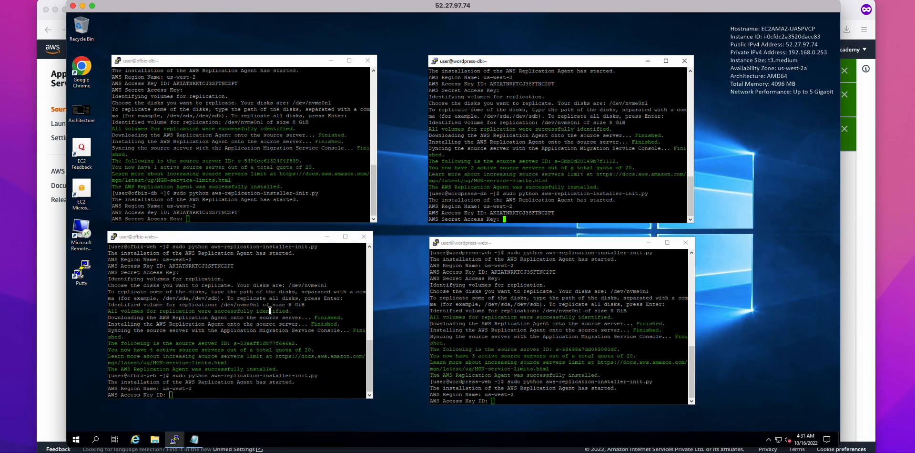
right_click(506, 355)
key("Return")
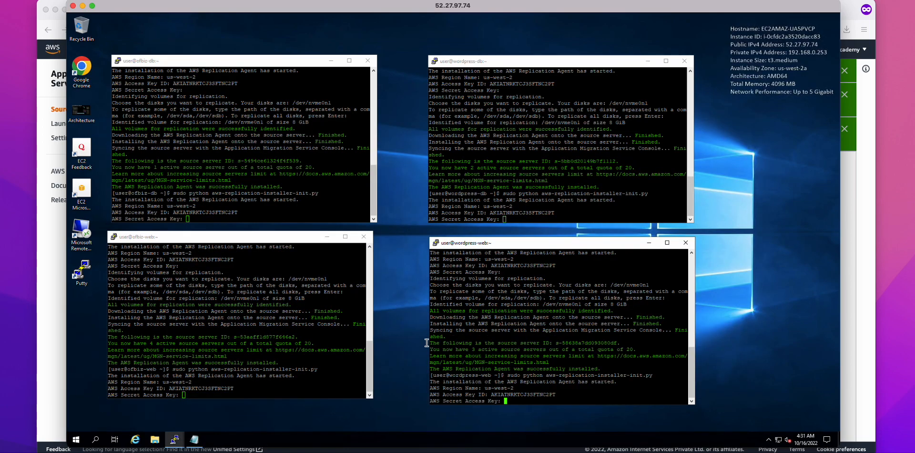
Copy the MGN user's secret access key from Notepad, submit it on ofbiz-db and wordpress-db, and choose to replicate all disks
left_click(195, 437)
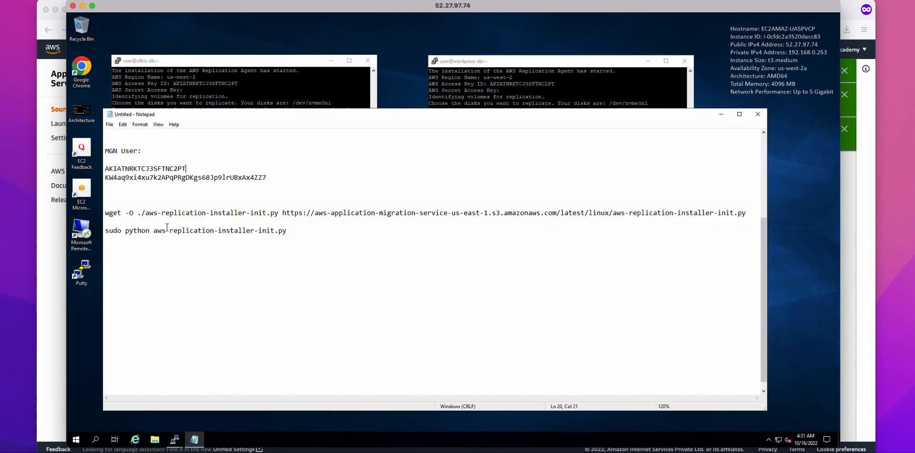
left_click_drag(266, 177, 98, 179)
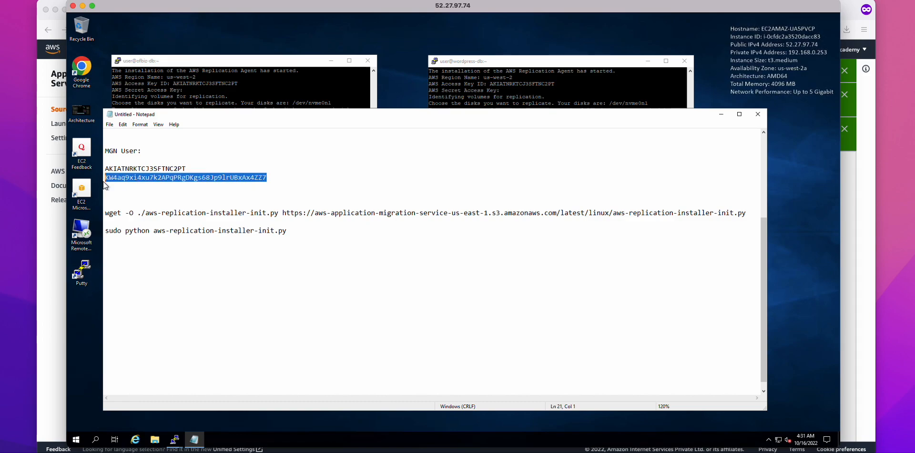
left_click(263, 85)
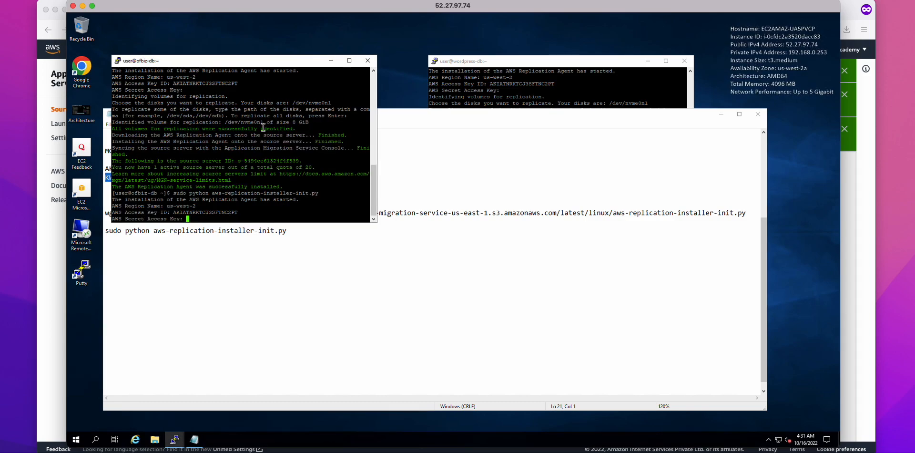
right_click(263, 128)
key("Return")
left_click(498, 92)
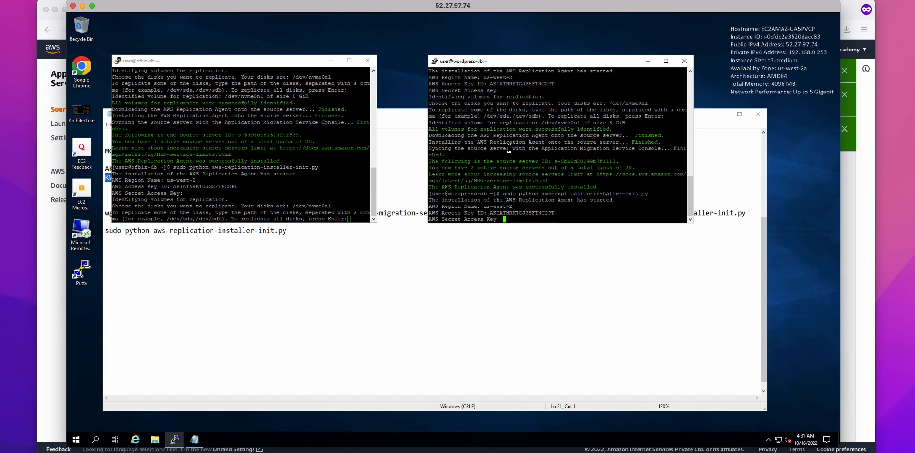
right_click(505, 134)
key("Return")
key("Return")
left_click(321, 204)
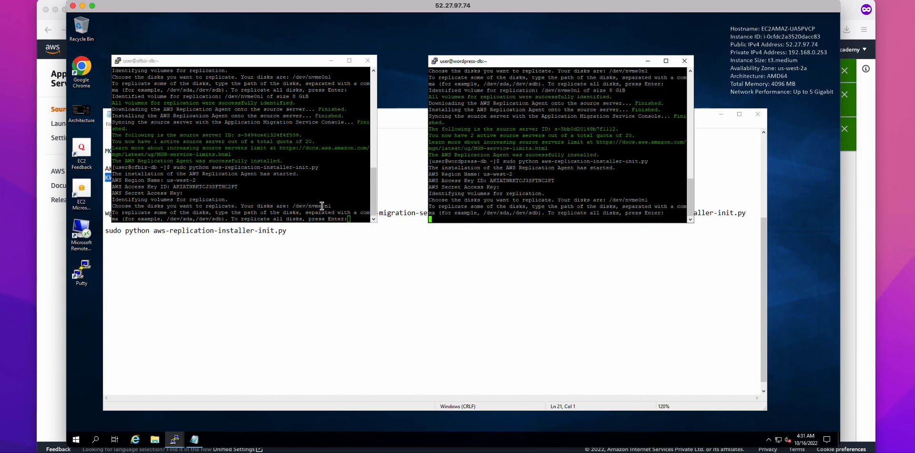
key("Return")
Submit the copied secret access key on ofbiz-web and wordpress-web and choose to replicate all disks on both
left_click(720, 113)
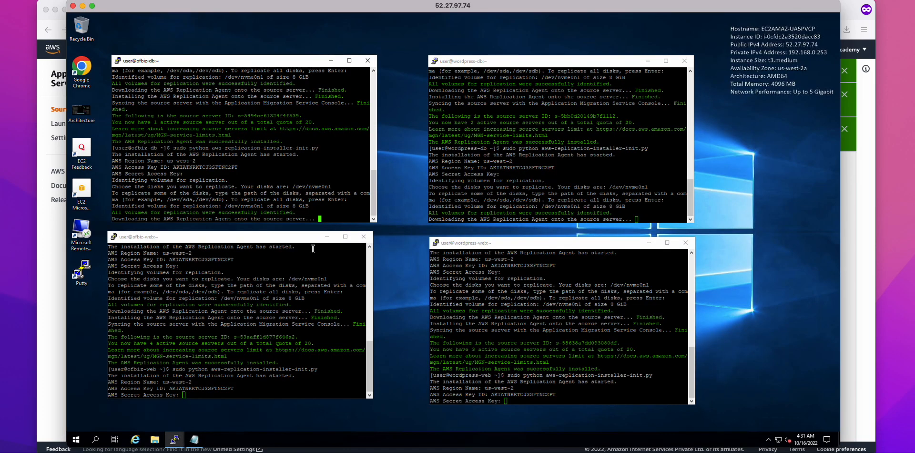
right_click(271, 395)
key("Return")
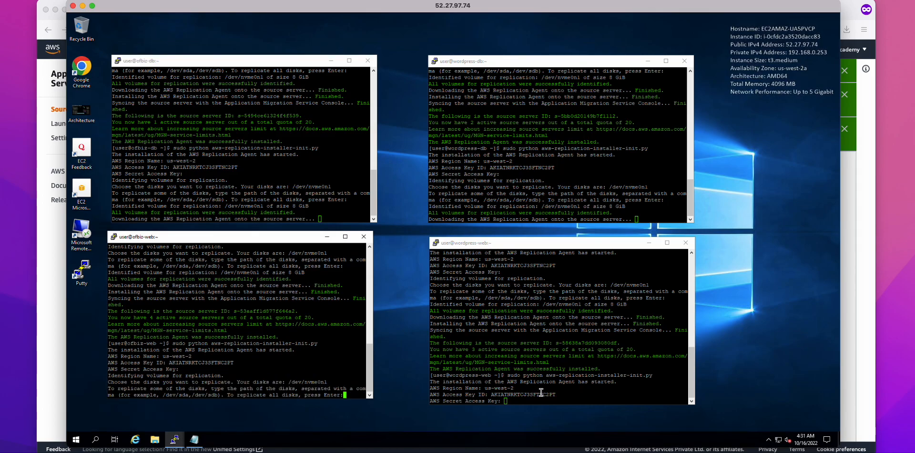
right_click(545, 393)
key("Return")
key("Return")
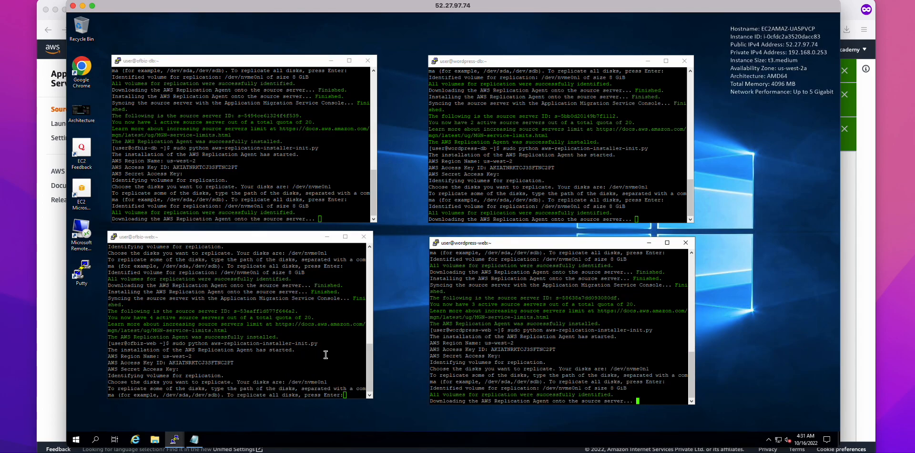
left_click(326, 355)
key("Return")
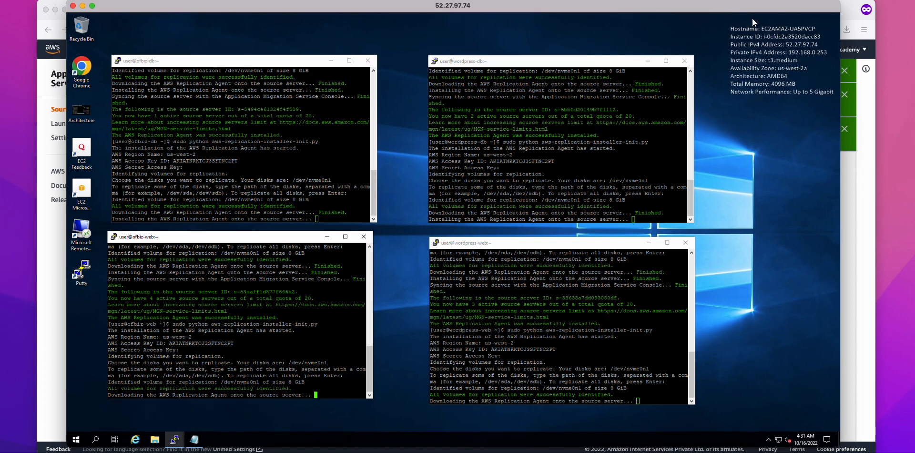
Switch to the Application Migration Service console in the browser and dismiss all the success notifications
left_click(844, 71)
left_click(845, 71)
left_click(845, 71)
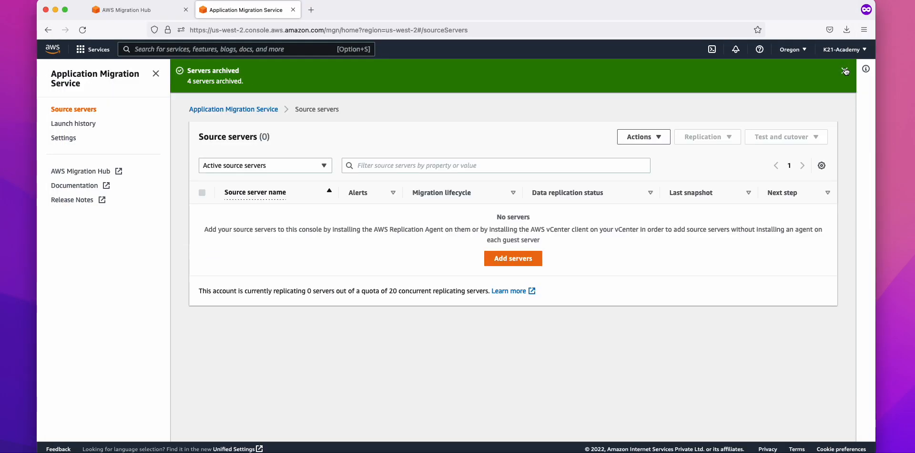
left_click(845, 71)
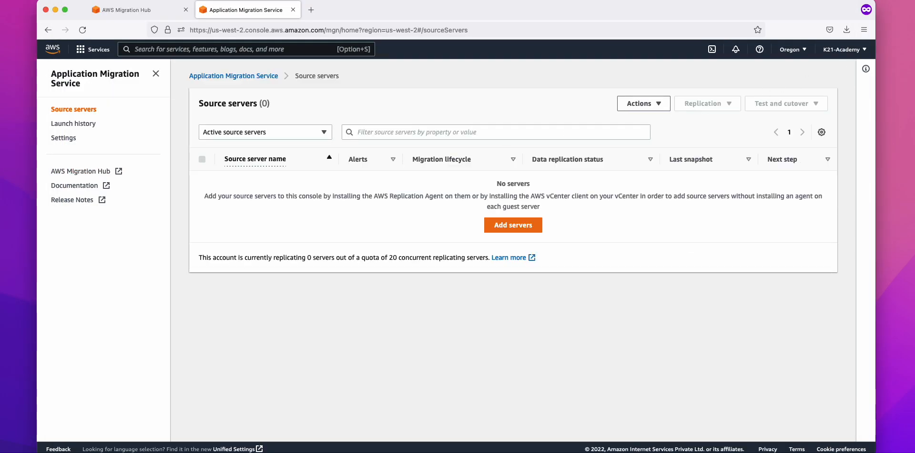
View the launch history and check the Replication Server instance type in the replication template settings
left_click(88, 126)
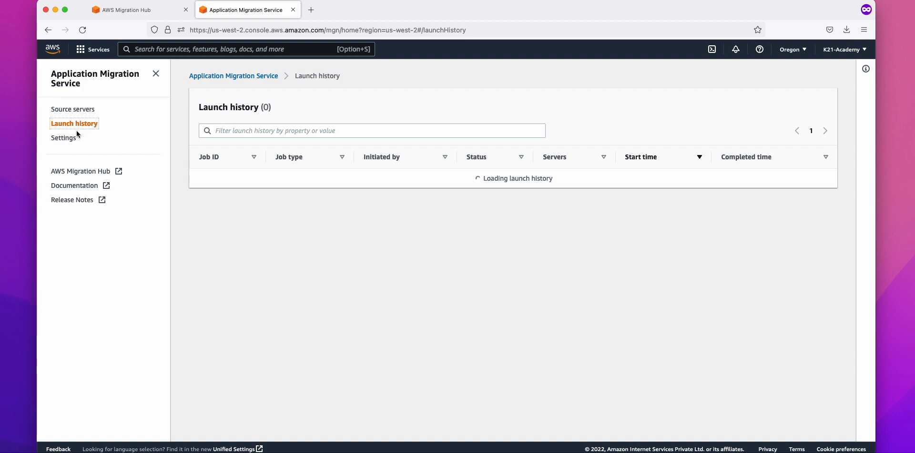
left_click(69, 140)
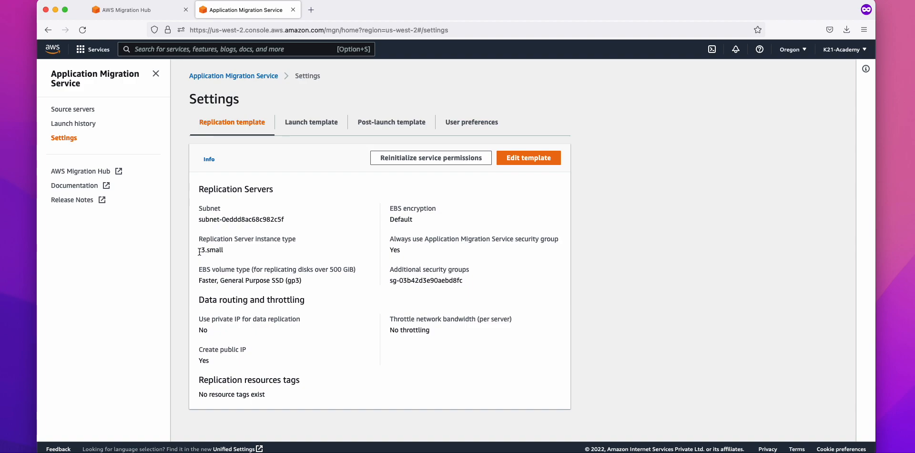
left_click_drag(199, 250, 247, 255)
left_click(250, 253)
left_click(247, 255)
left_click(237, 254)
double_click(207, 250)
left_click(277, 252)
Open the active source servers list and reload it to look for the newly registered servers
left_click(85, 110)
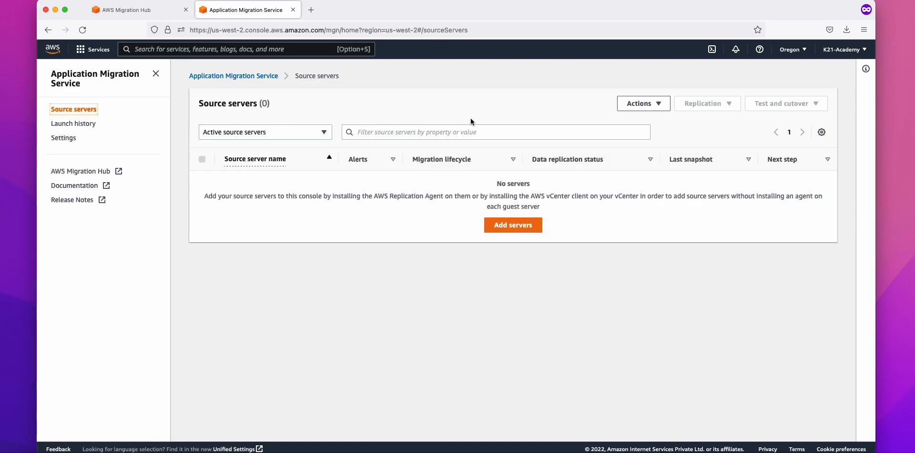
left_click(88, 124)
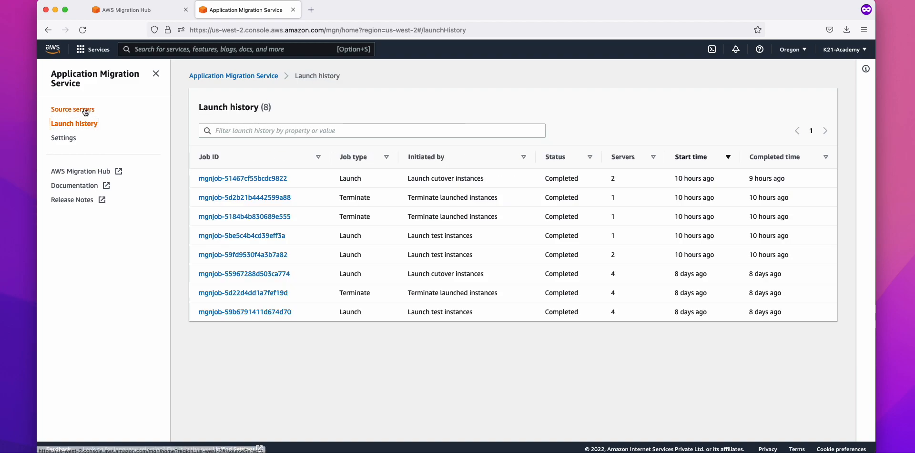
left_click(86, 111)
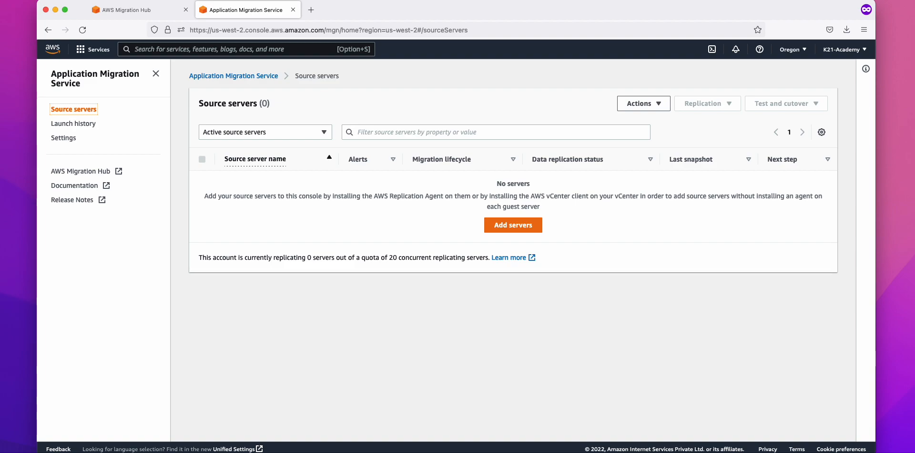
Check the agent installation progress in the remote desktop's PuTTY sessions, and refresh the source servers list in the browser to review replication status
key("super+Tab")
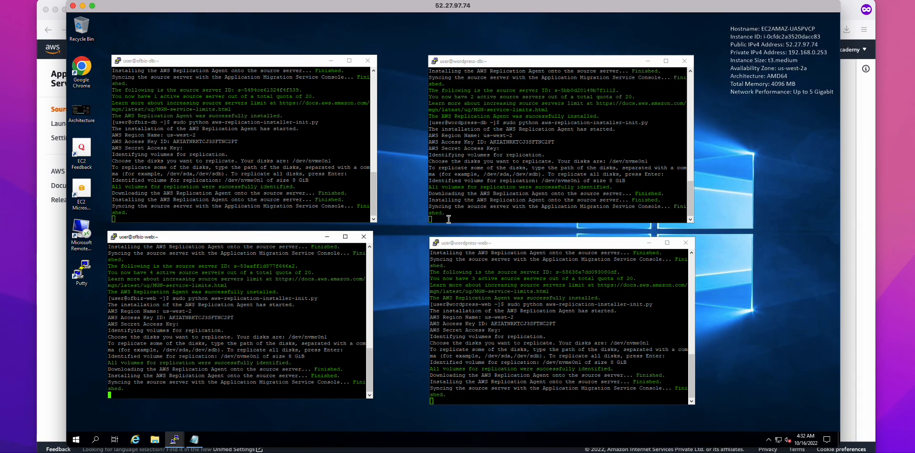
left_click(60, 266)
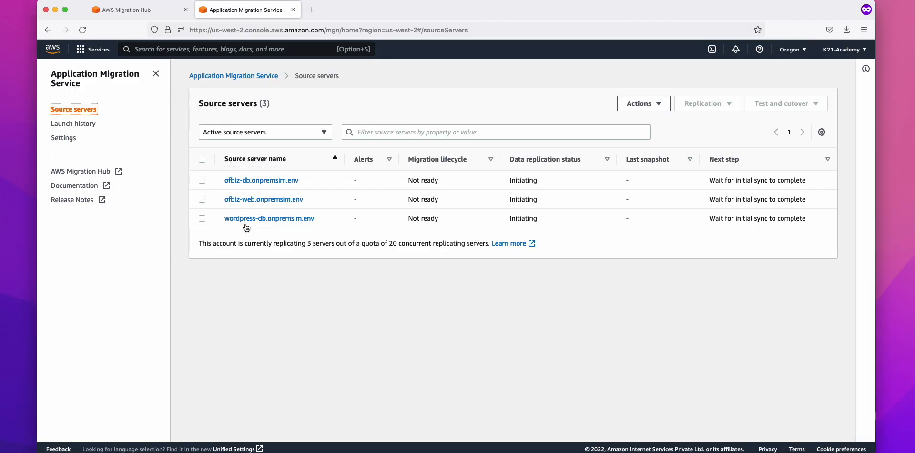
left_click(84, 124)
left_click(83, 114)
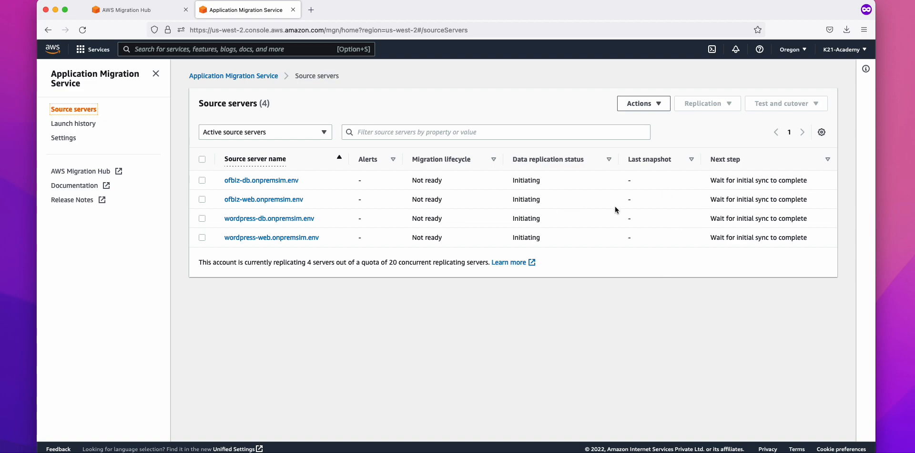
left_click(202, 159)
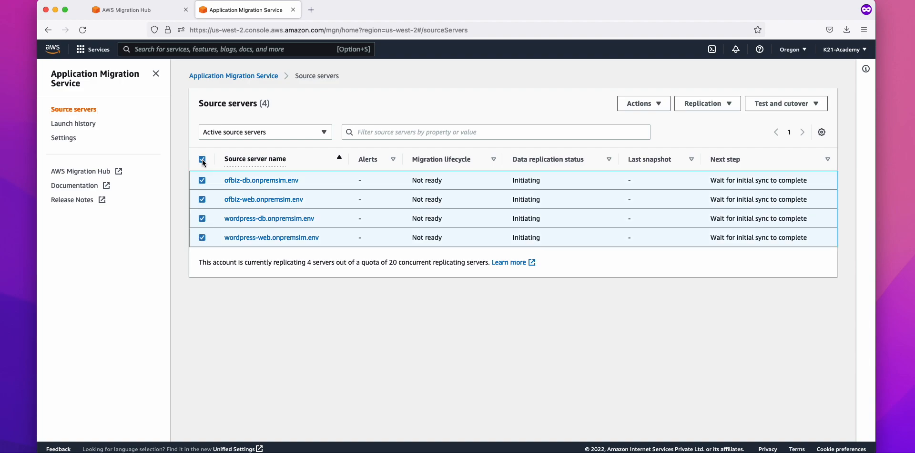
left_click(202, 160)
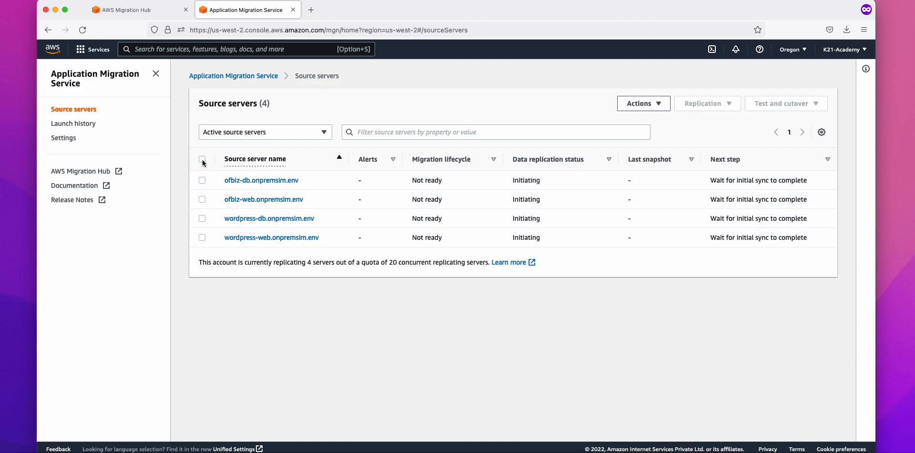